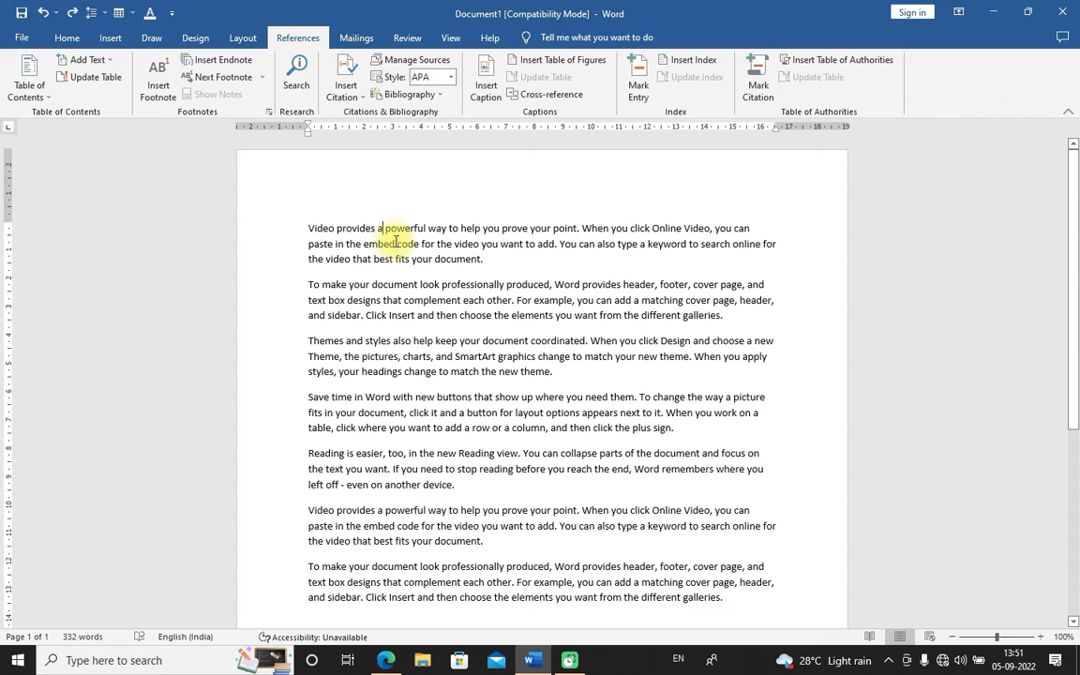
Split the first paragraph after "Video provides a" and apply the Heading 1 style to that opening line
key("Return")
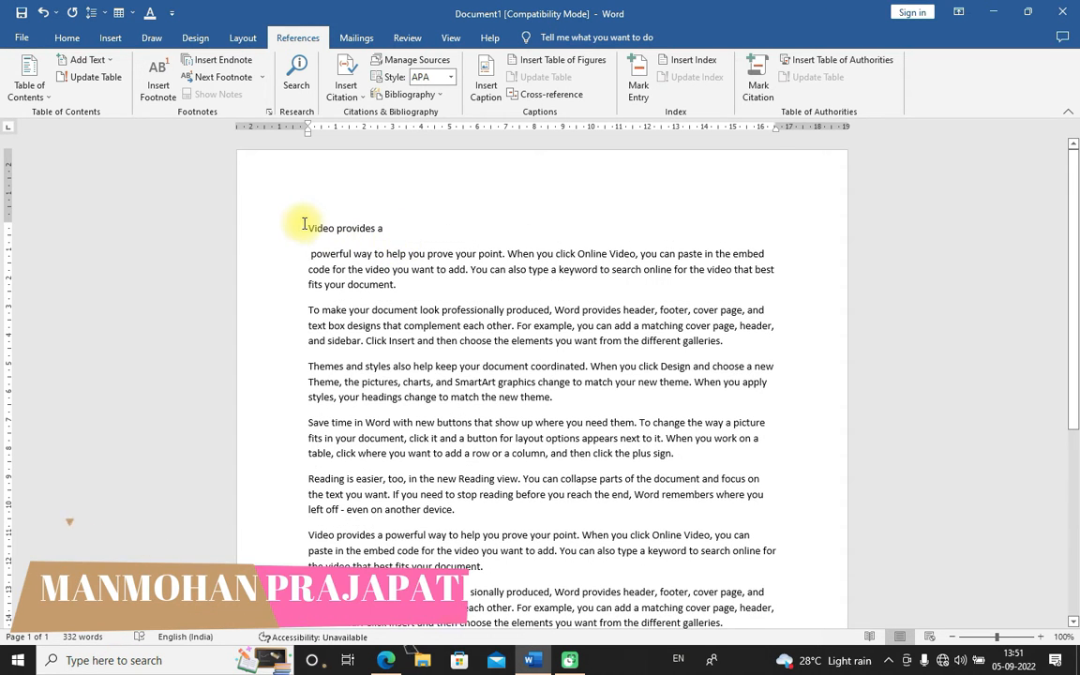
left_click_drag(303, 226, 393, 230)
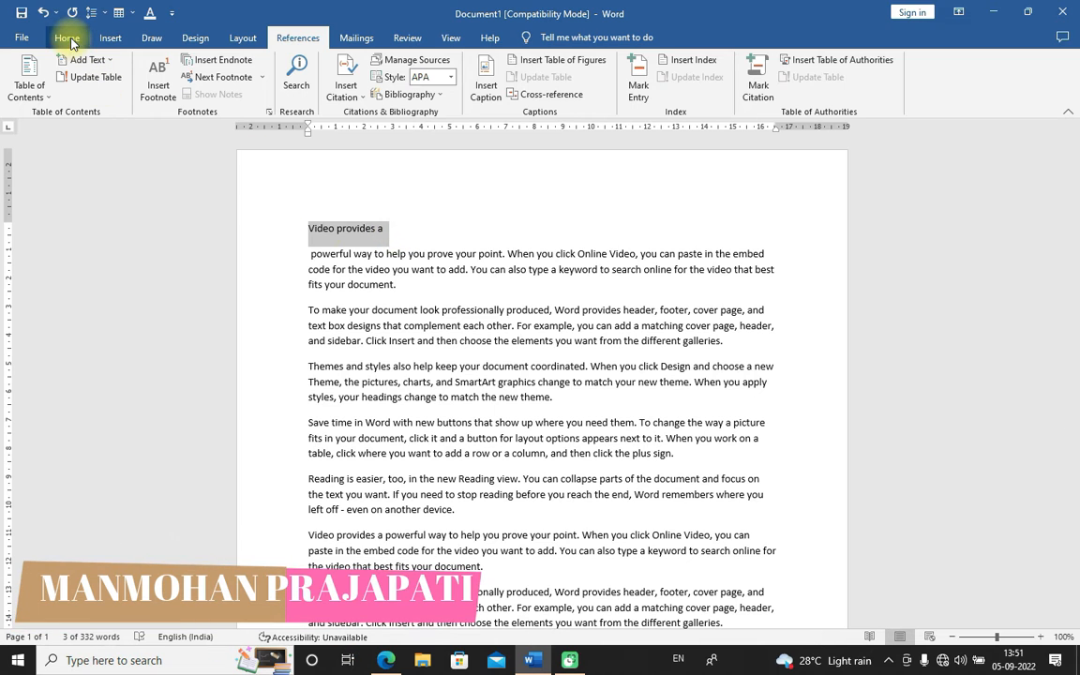
left_click(71, 41)
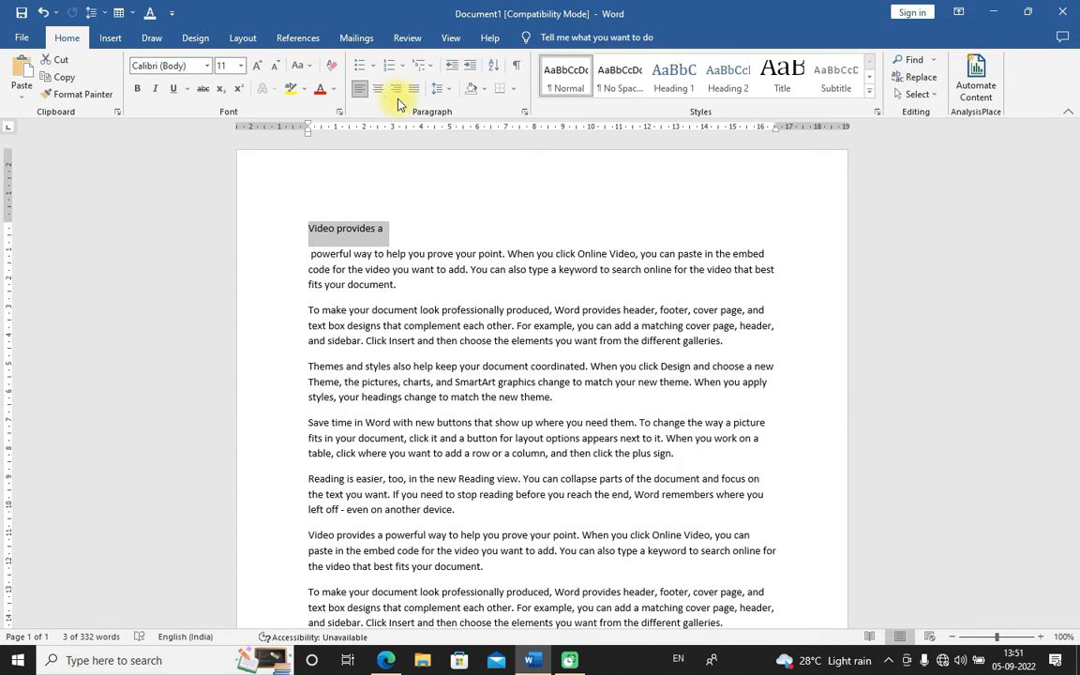
left_click(662, 82)
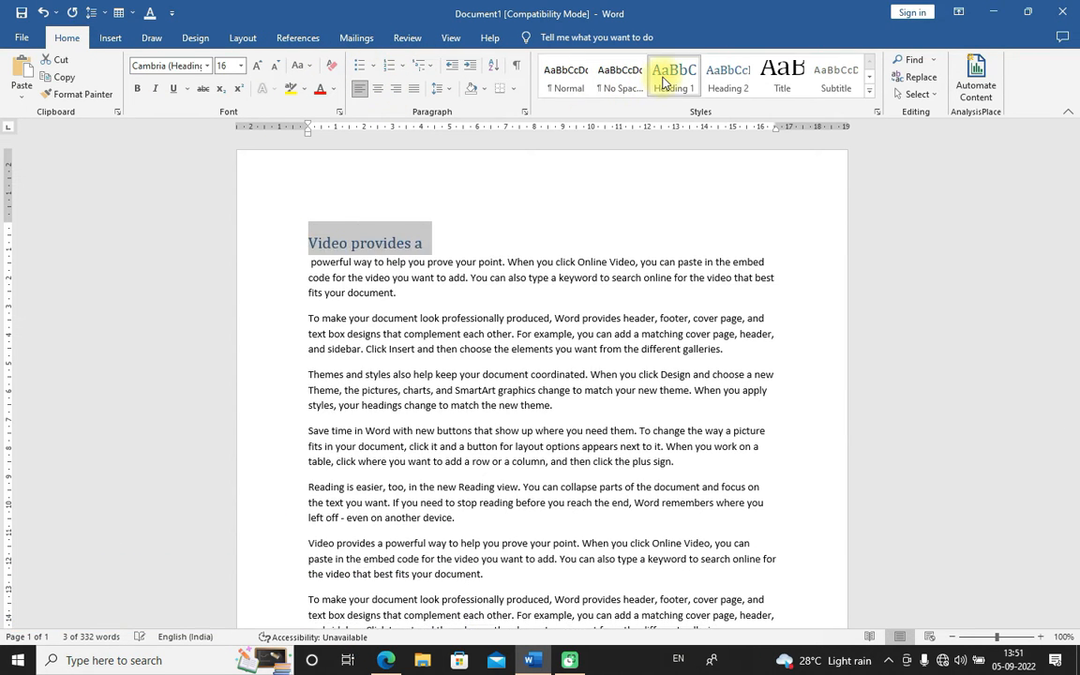
left_click(548, 217)
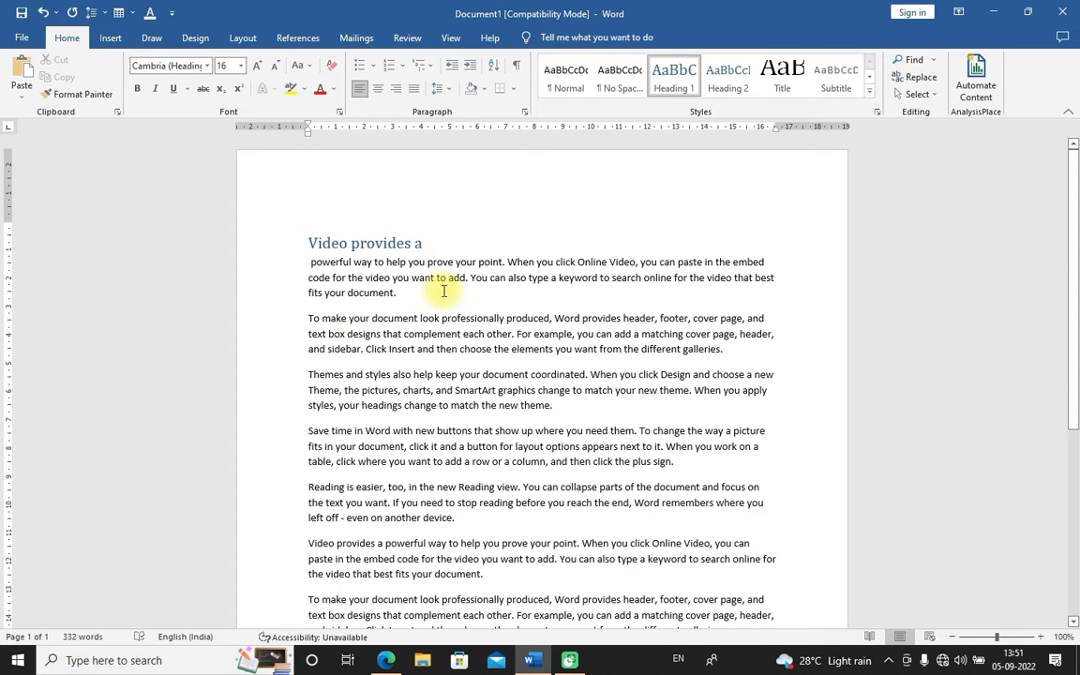
Apply Heading 2 to "Reading is easier" in the fifth paragraph and break it onto its own line
scroll(300, 436, "down", 3)
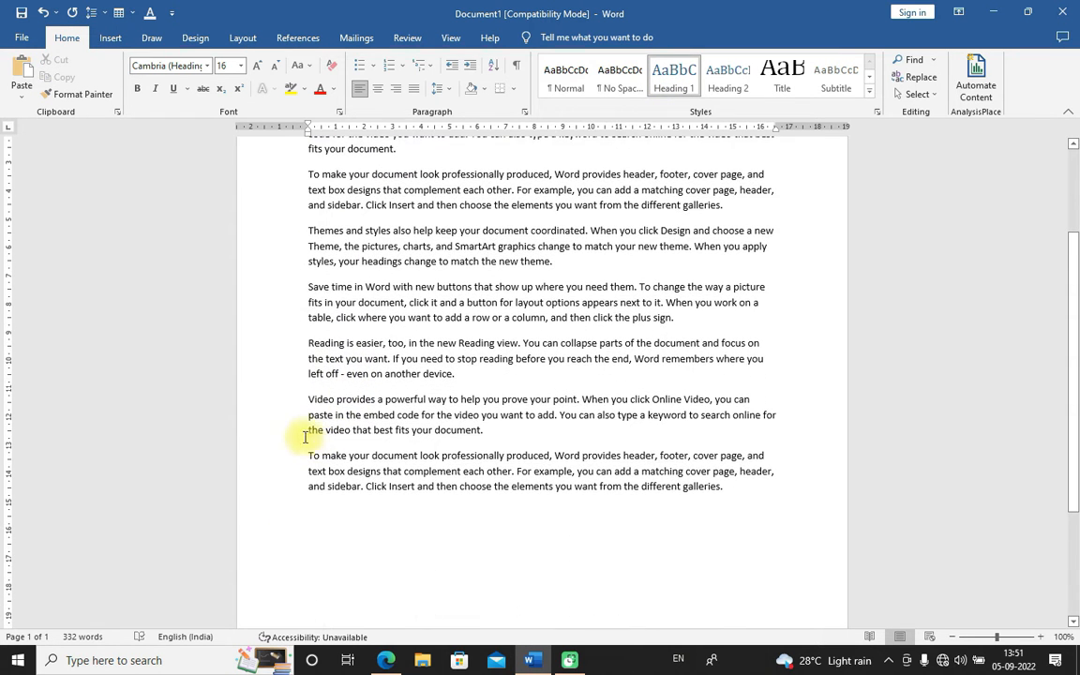
left_click_drag(310, 399, 379, 404)
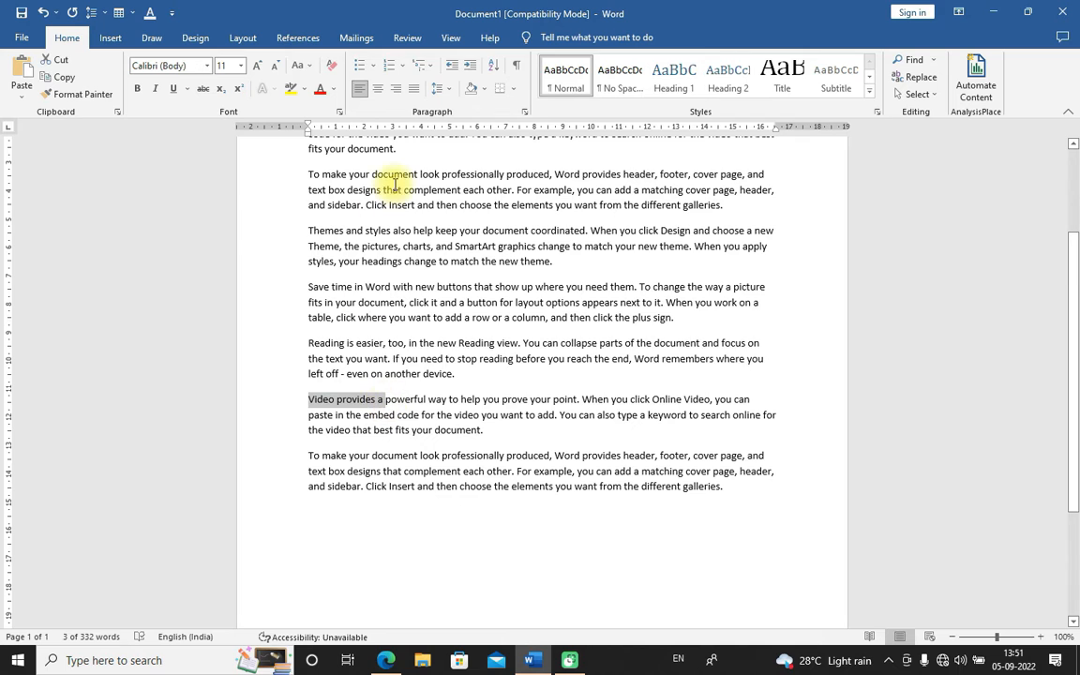
left_click(314, 345)
left_click_drag(308, 343, 382, 345)
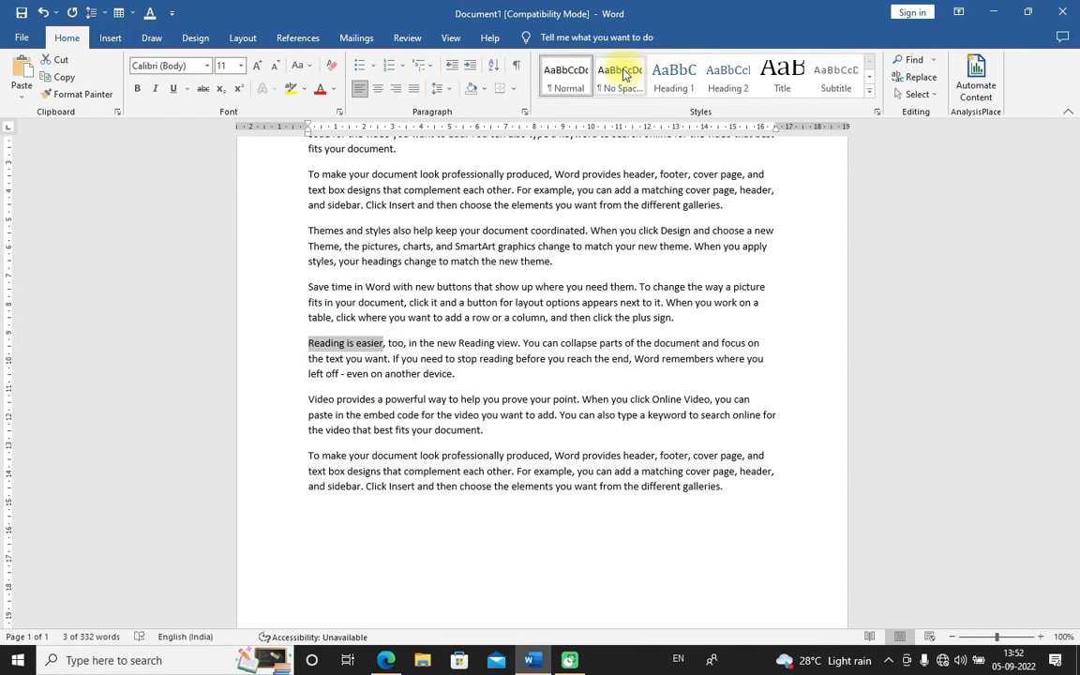
left_click(729, 75)
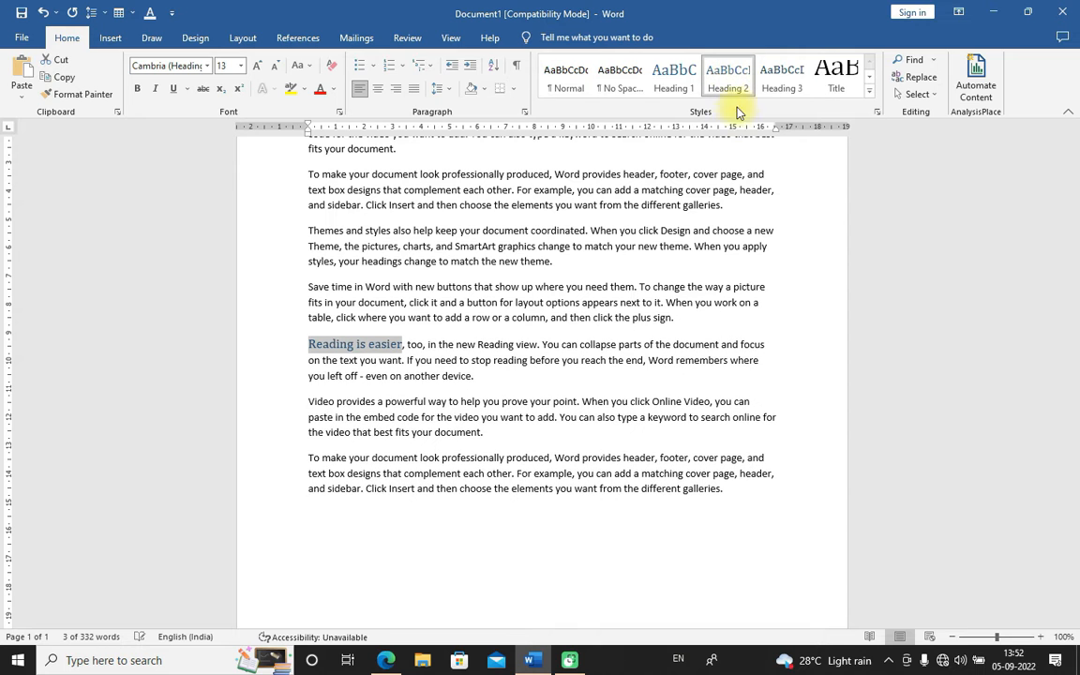
left_click(407, 344)
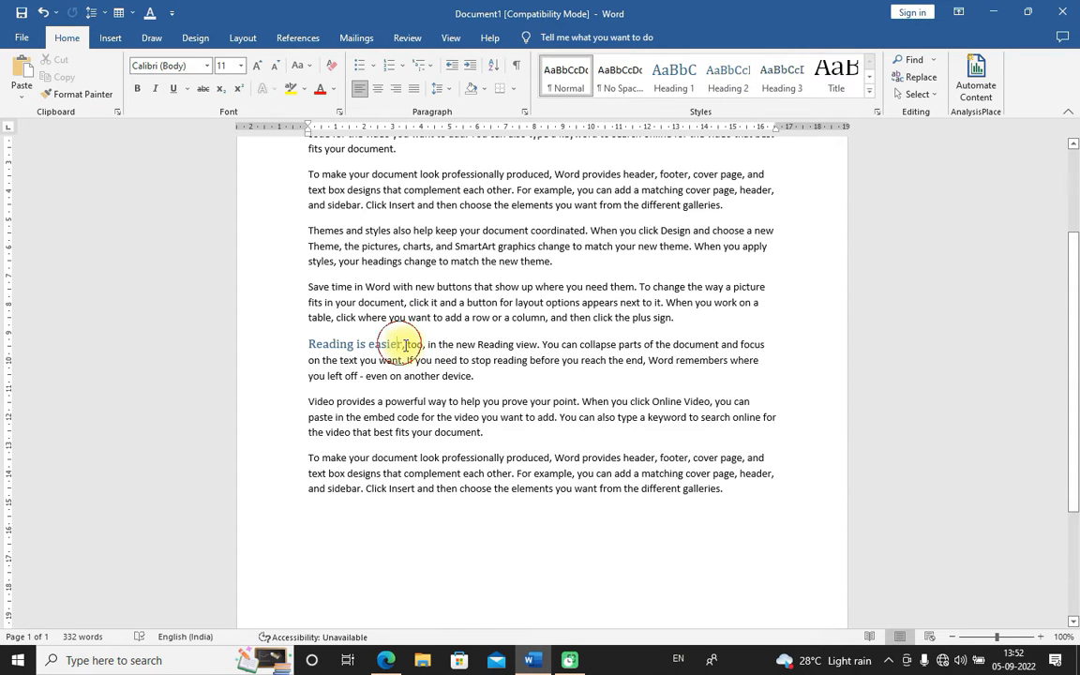
key("Return")
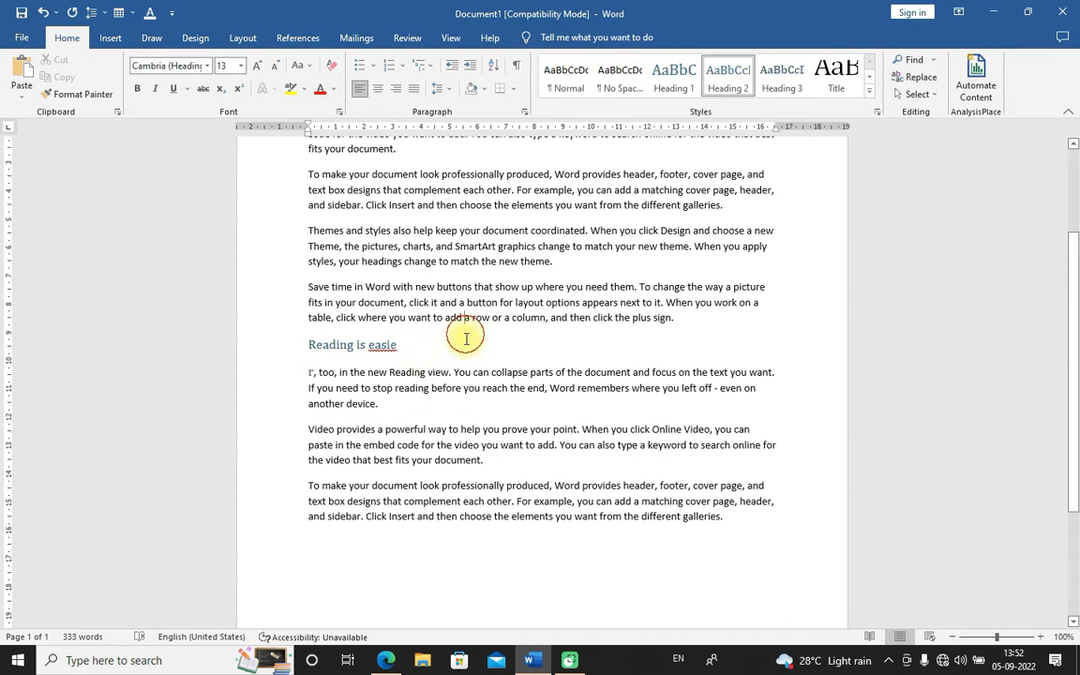
Insert an Automatic Table 2 table of contents just after the "Video provides a" heading
scroll(410, 309, "up", 4)
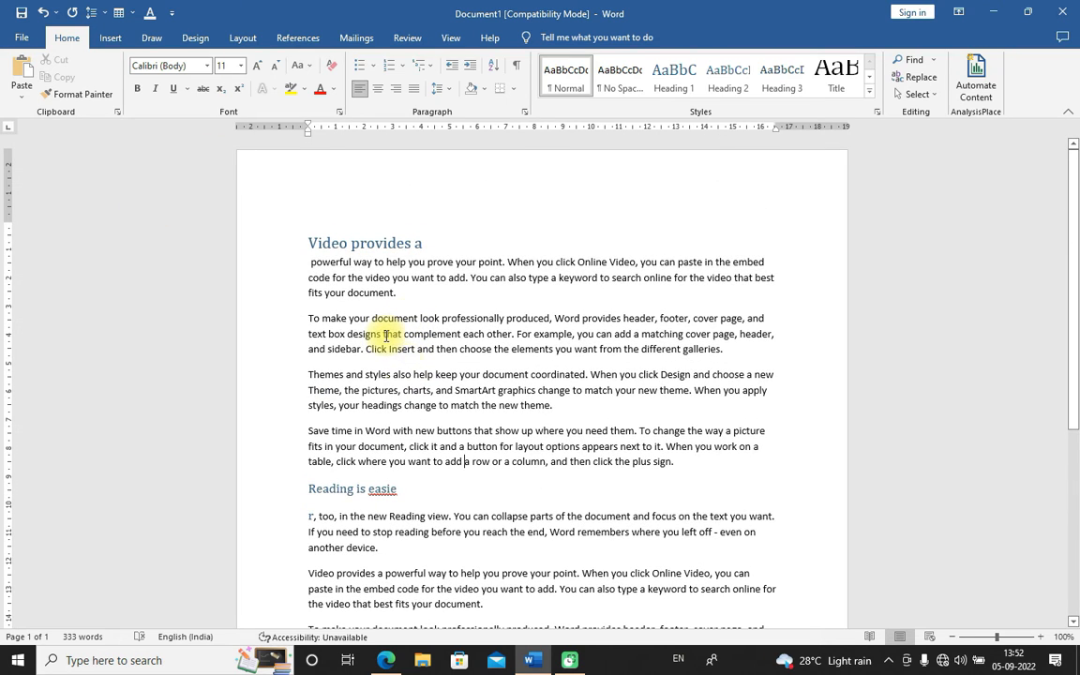
left_click(367, 185)
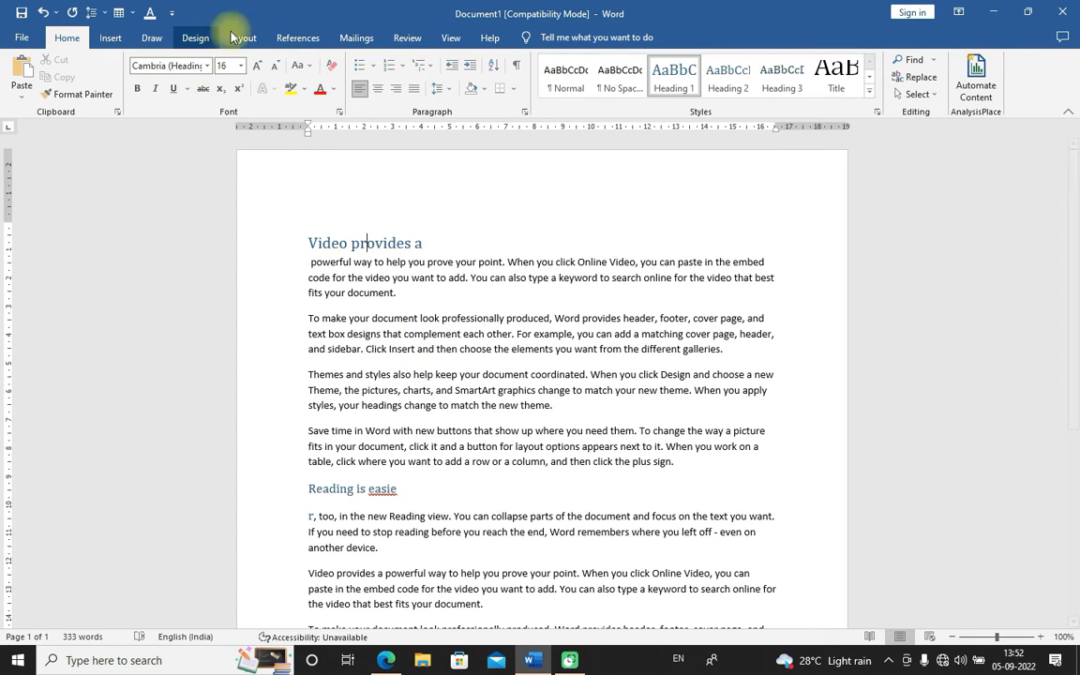
left_click(427, 243)
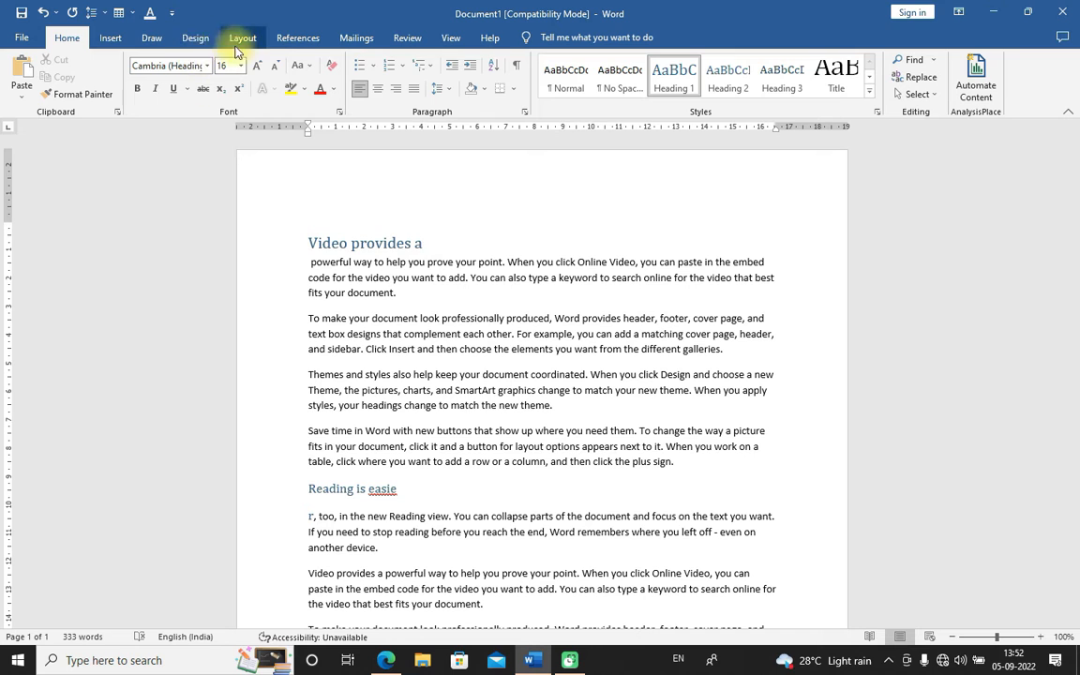
left_click(297, 38)
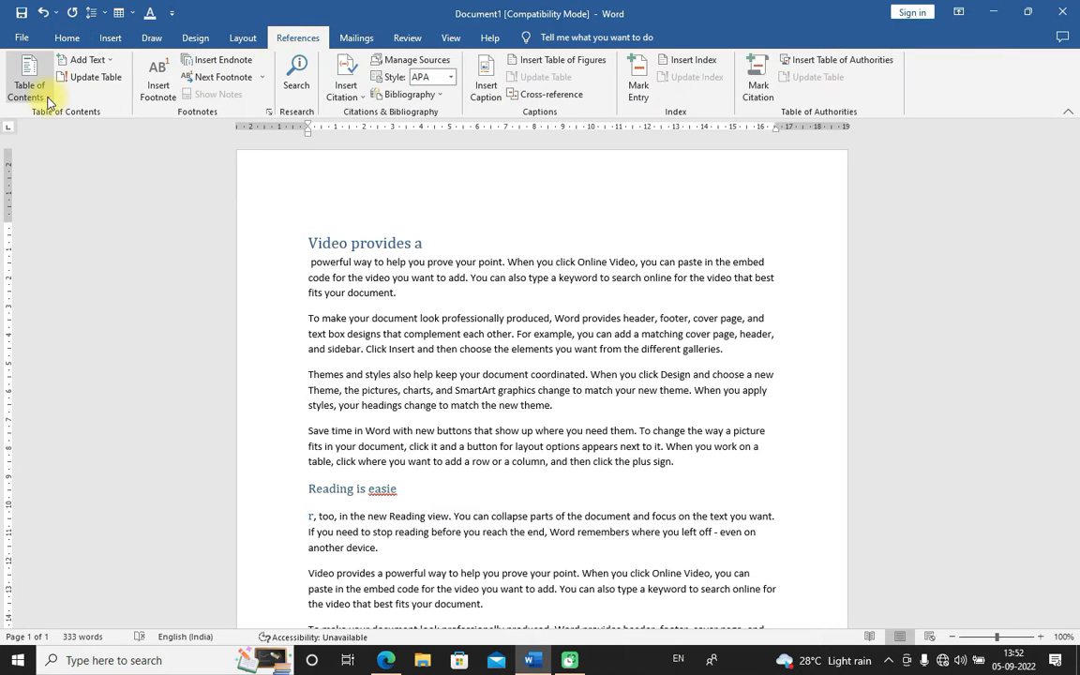
left_click(29, 84)
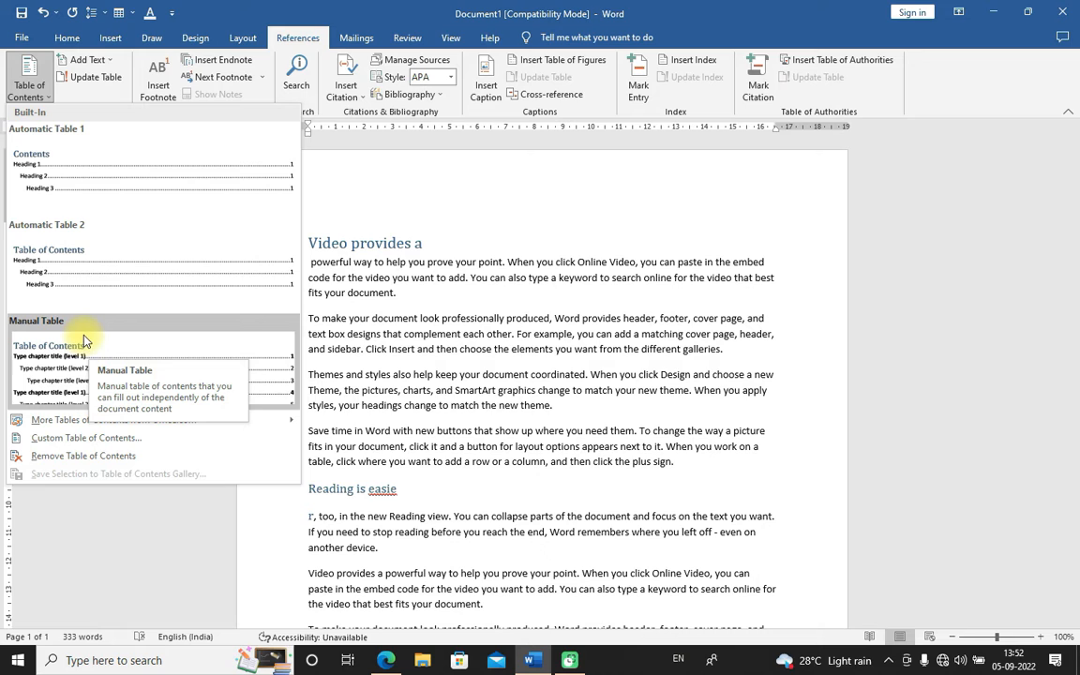
left_click(78, 277)
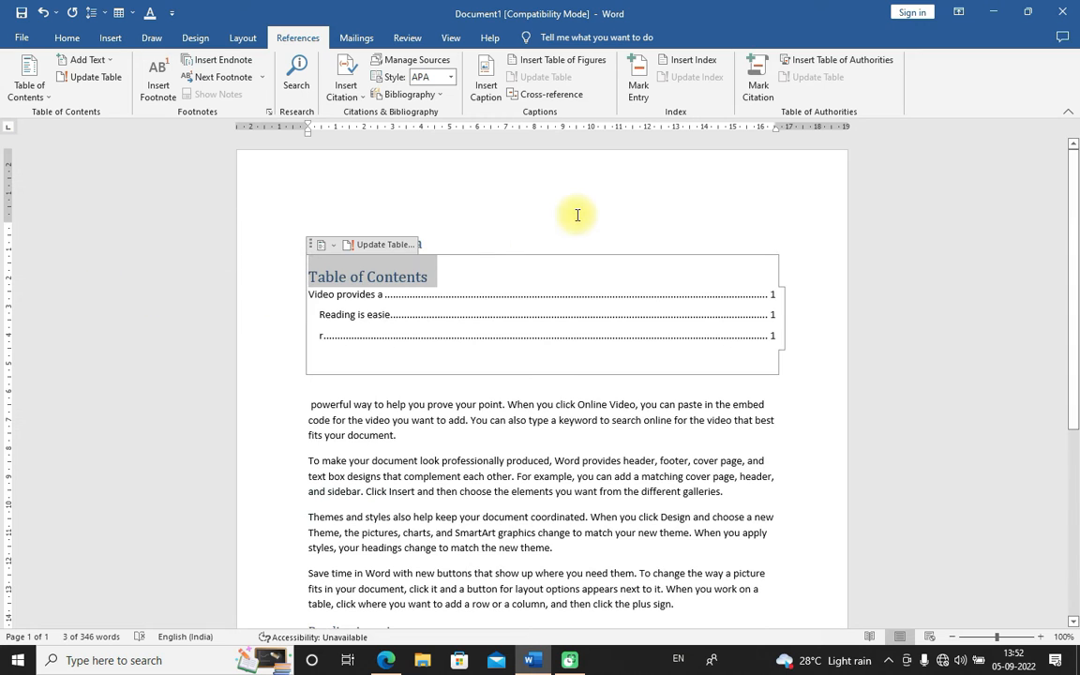
left_click(560, 248)
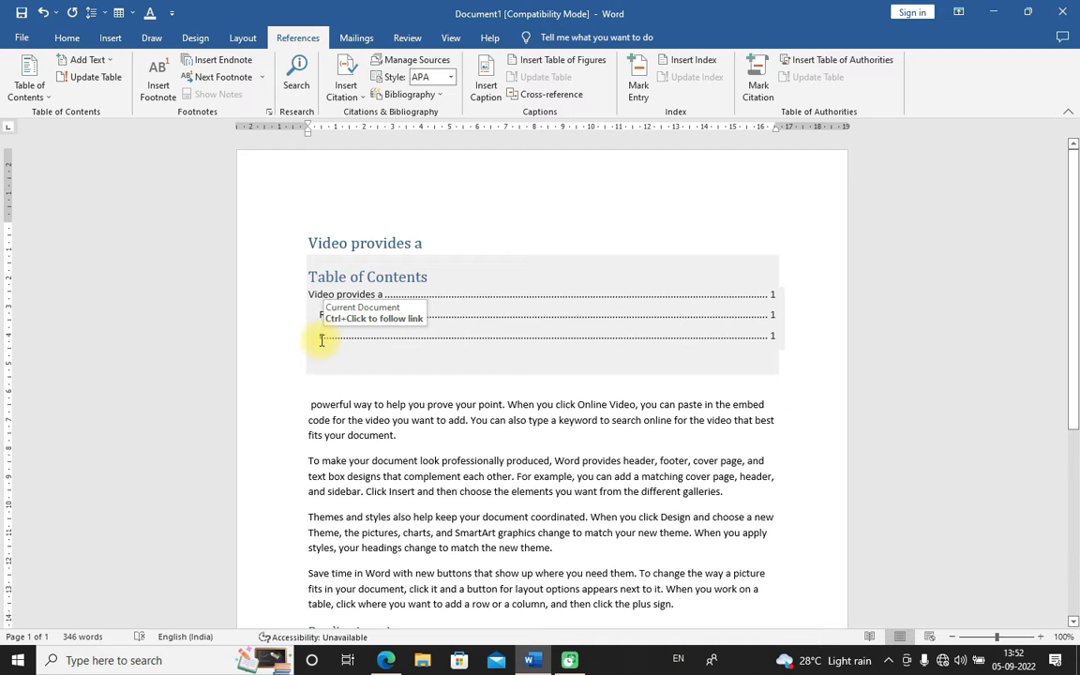
Rejoin the stray "r" to the "Reading is easie" heading so it reads "Reading is easier,"
scroll(367, 452, "down", 4)
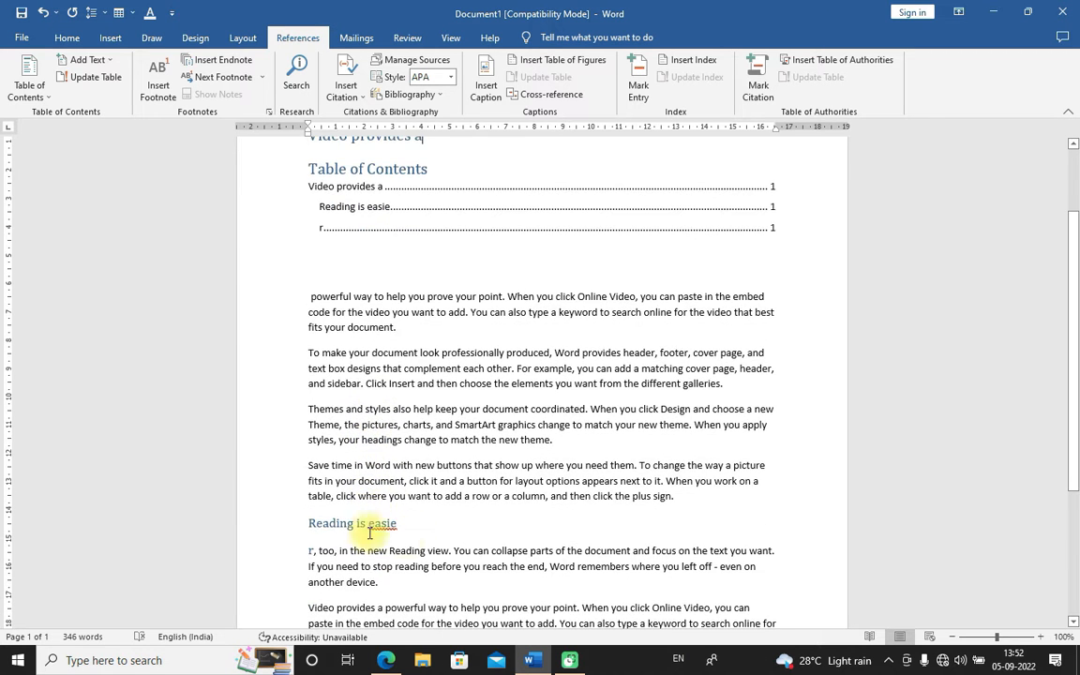
scroll(410, 480, "down", 1)
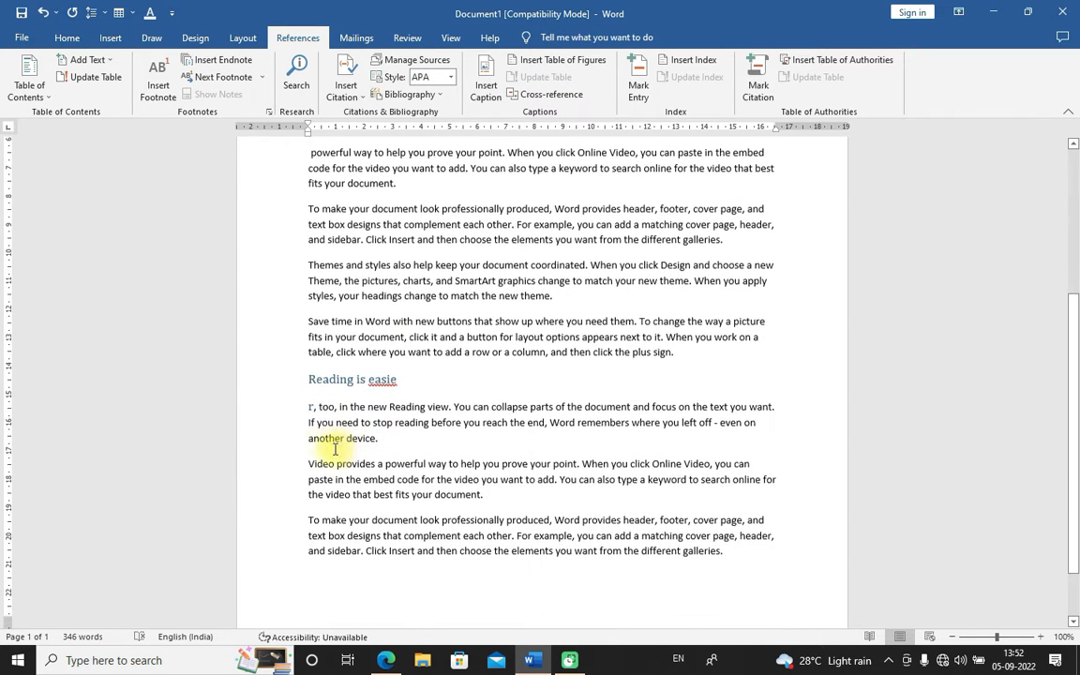
left_click(314, 407)
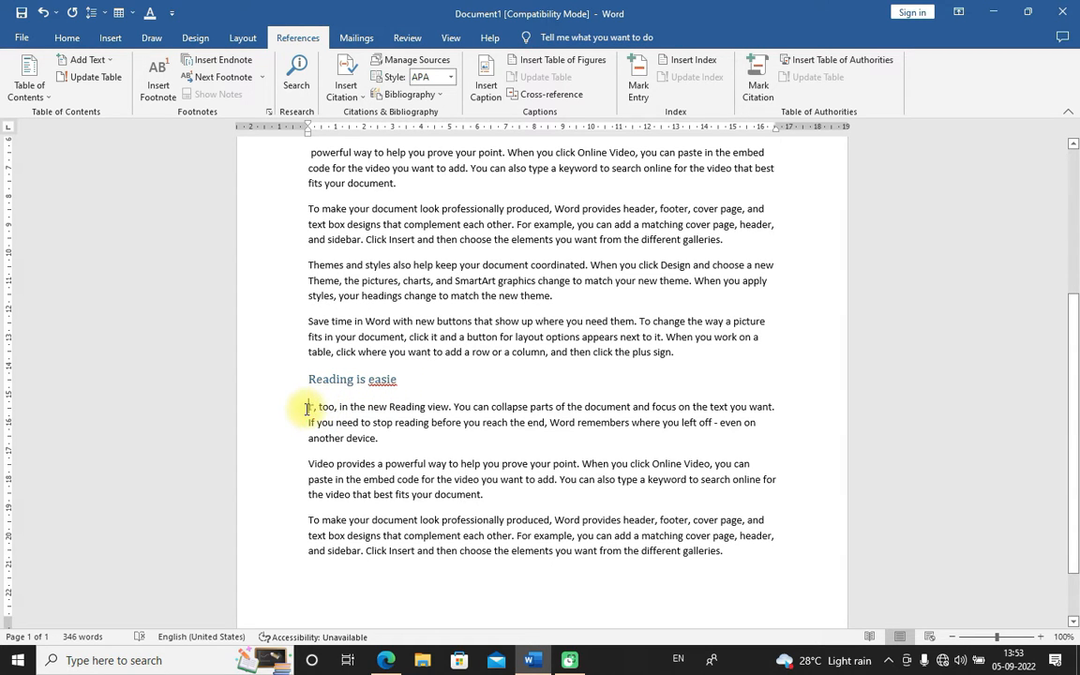
key("BackSpace")
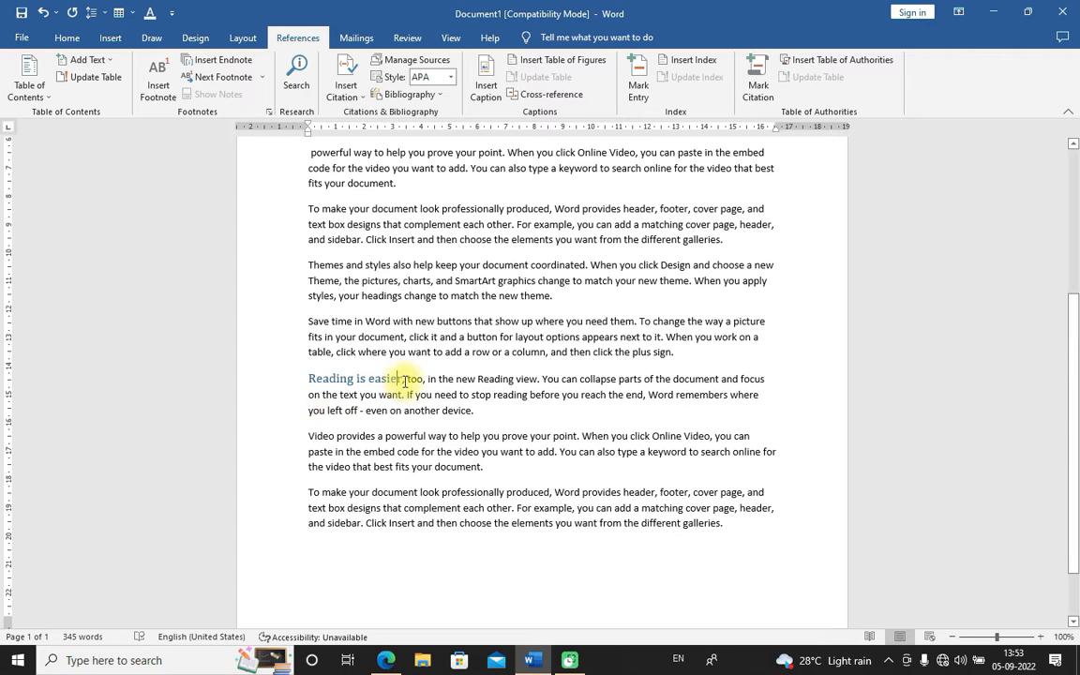
left_click(406, 380)
Update the entire table of contents
scroll(341, 335, "up", 5)
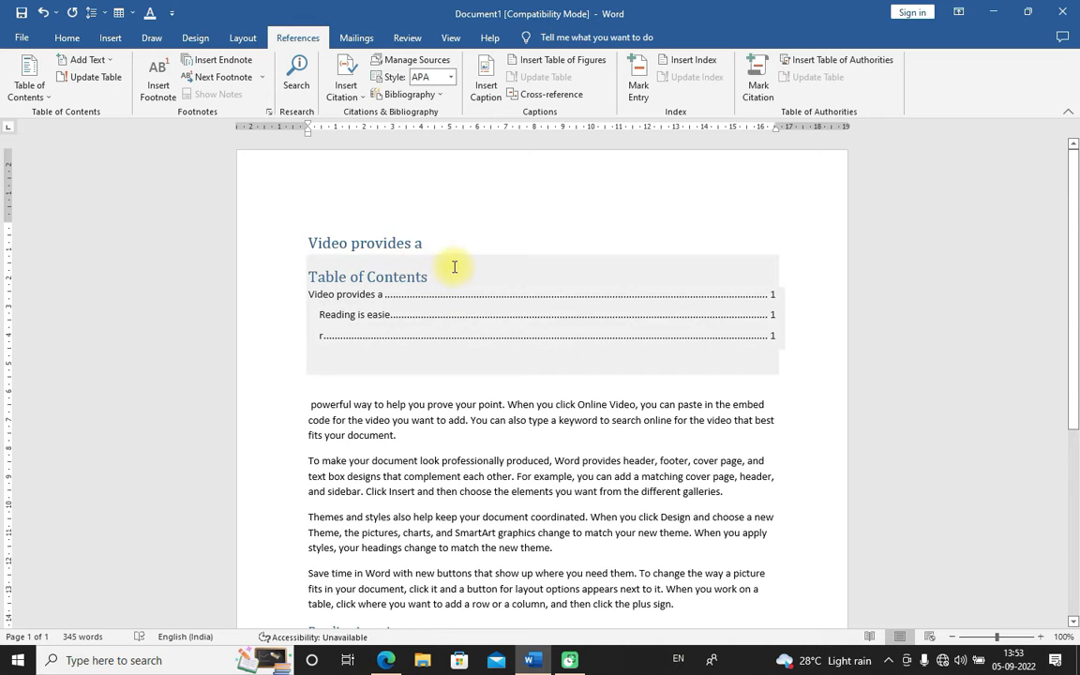
left_click(121, 84)
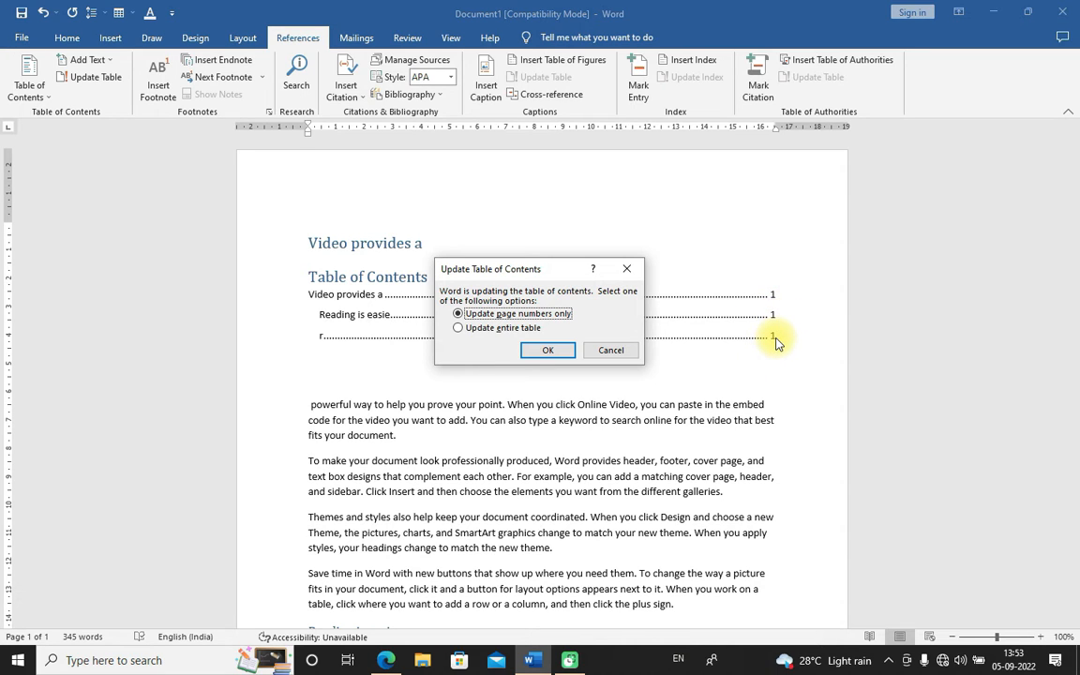
left_click(480, 330)
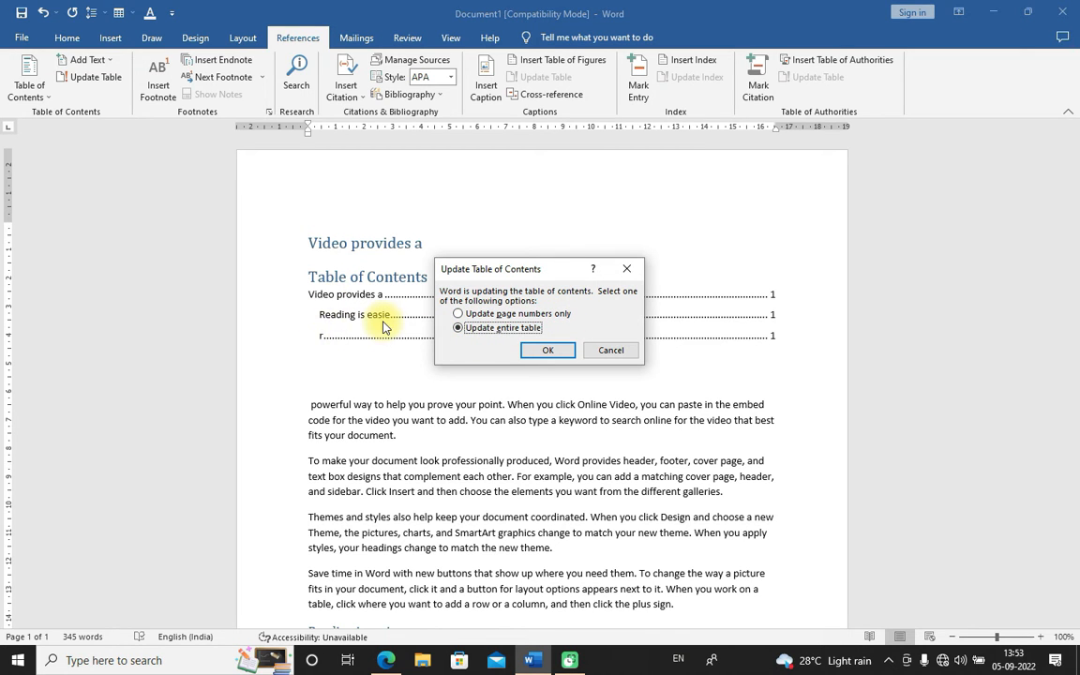
left_click(562, 354)
left_click(453, 374)
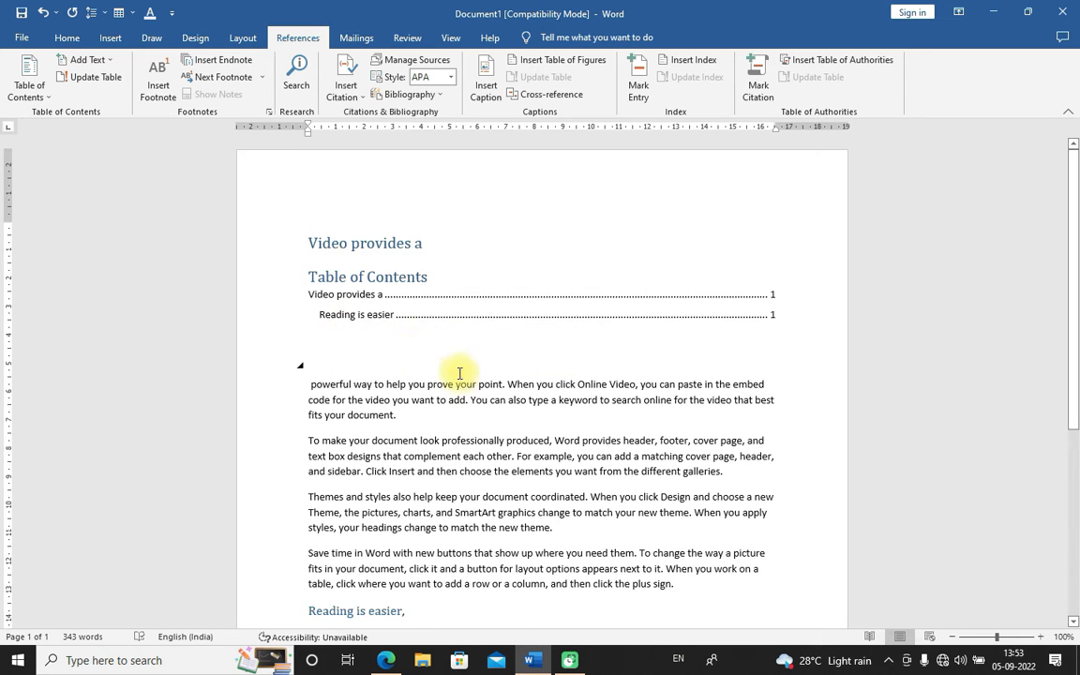
Add blank paragraphs before the later "Video provides a" paragraph to push it down the page
scroll(457, 398, "down", 4)
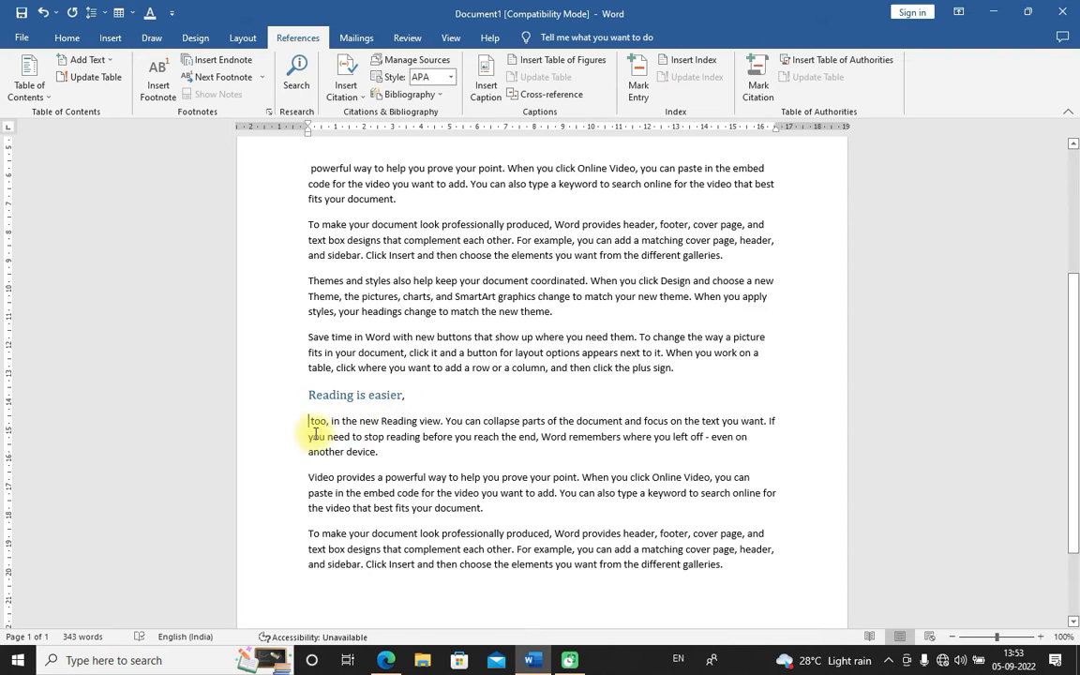
scroll(422, 456, "up", 4)
left_click(430, 350)
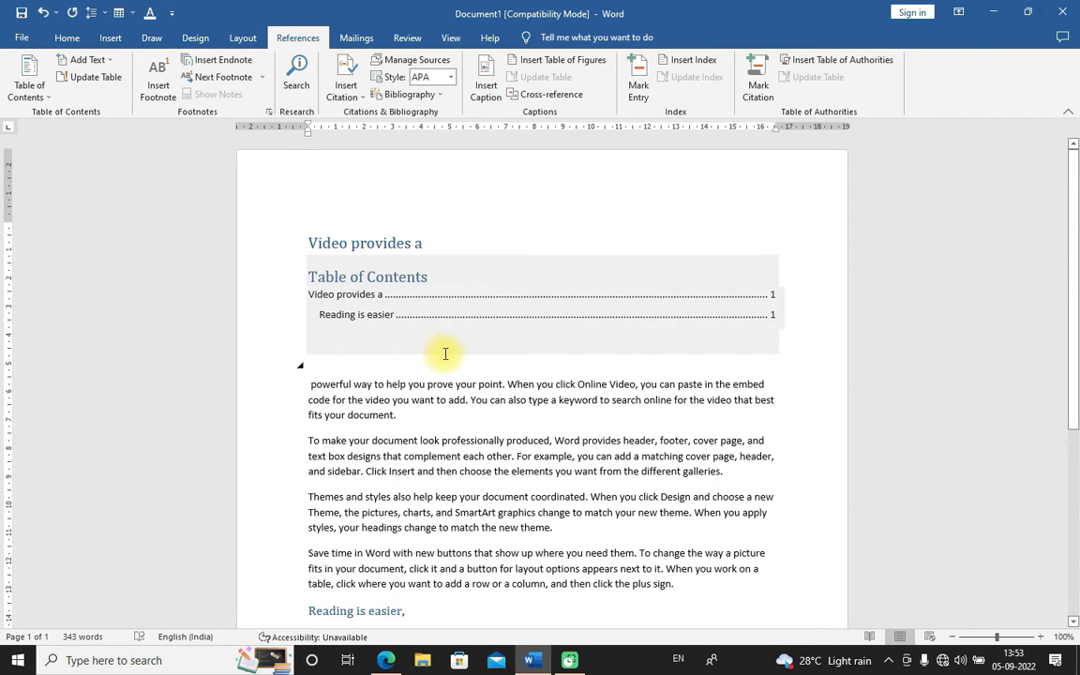
left_click(461, 370)
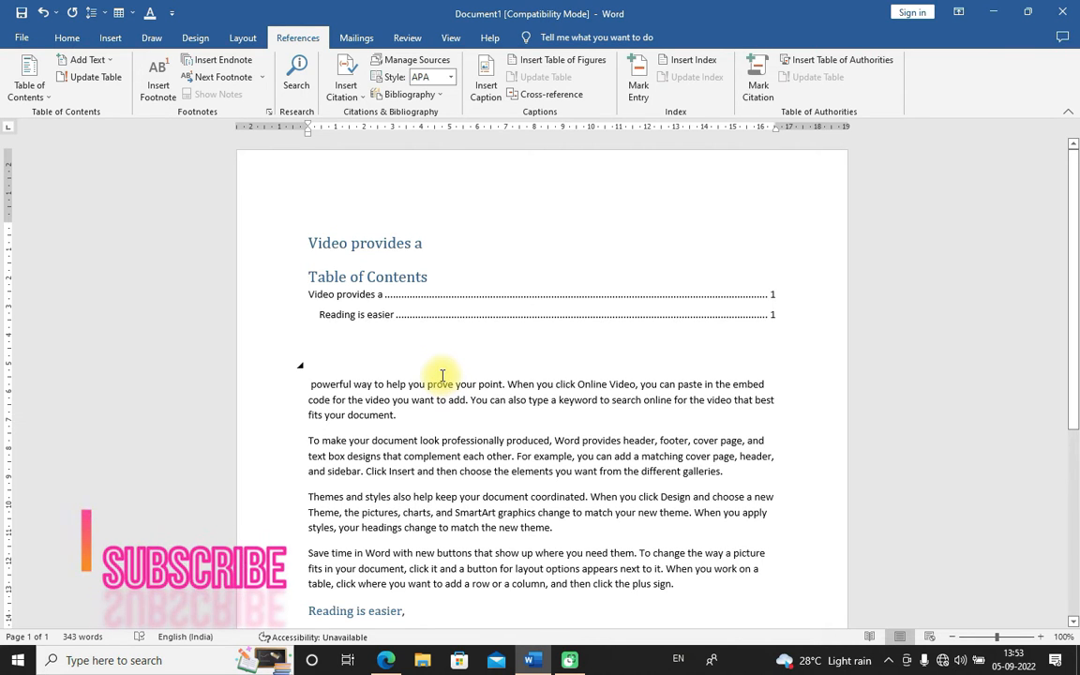
scroll(412, 440, "down", 5)
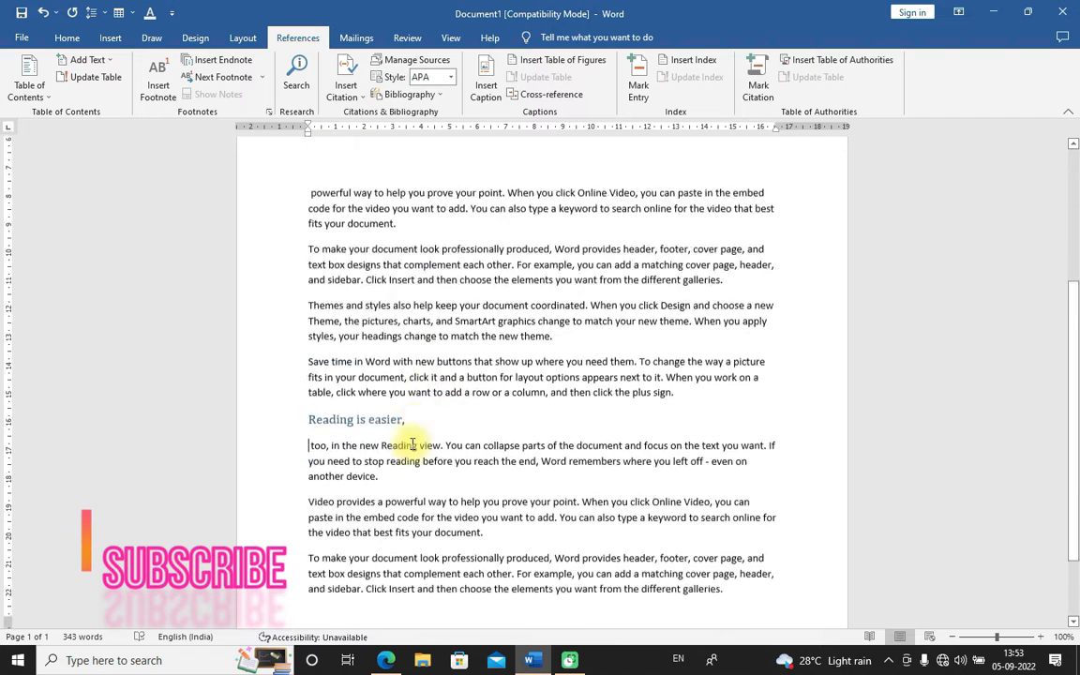
left_click(314, 343)
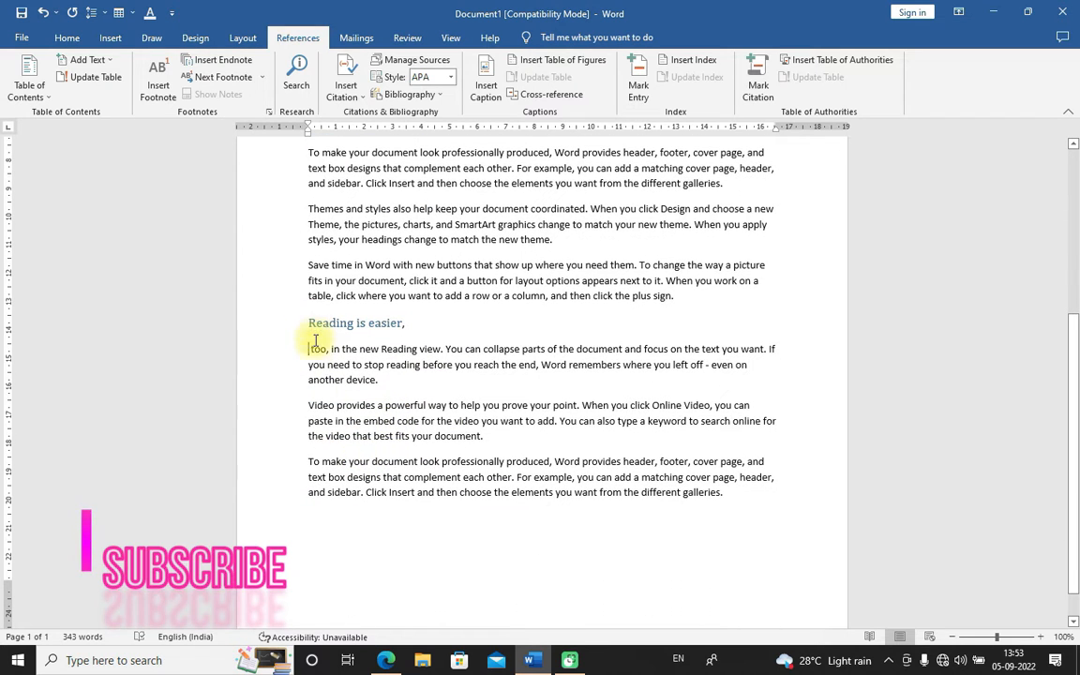
left_click(308, 409)
key("Return")
key("Return")
key("Return")
key("Return")
key("Return")
key("Return")
key("Return")
key("Return")
key("Return")
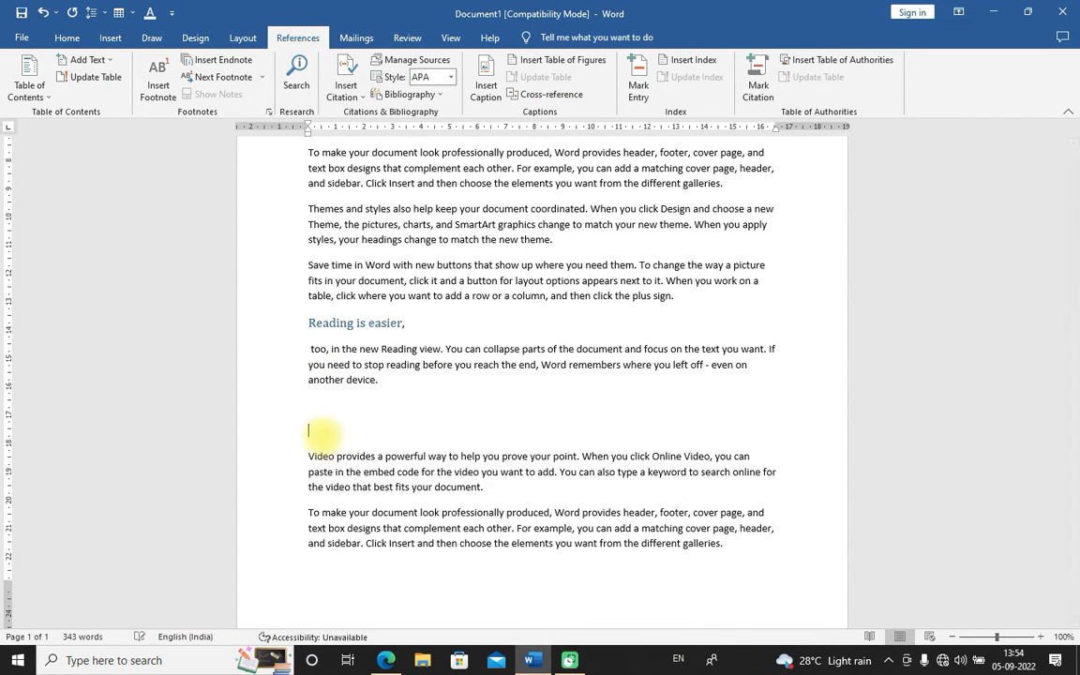
Replace the opening words "Video provides a" on page two with a paragraph break
scroll(423, 458, "down", 3)
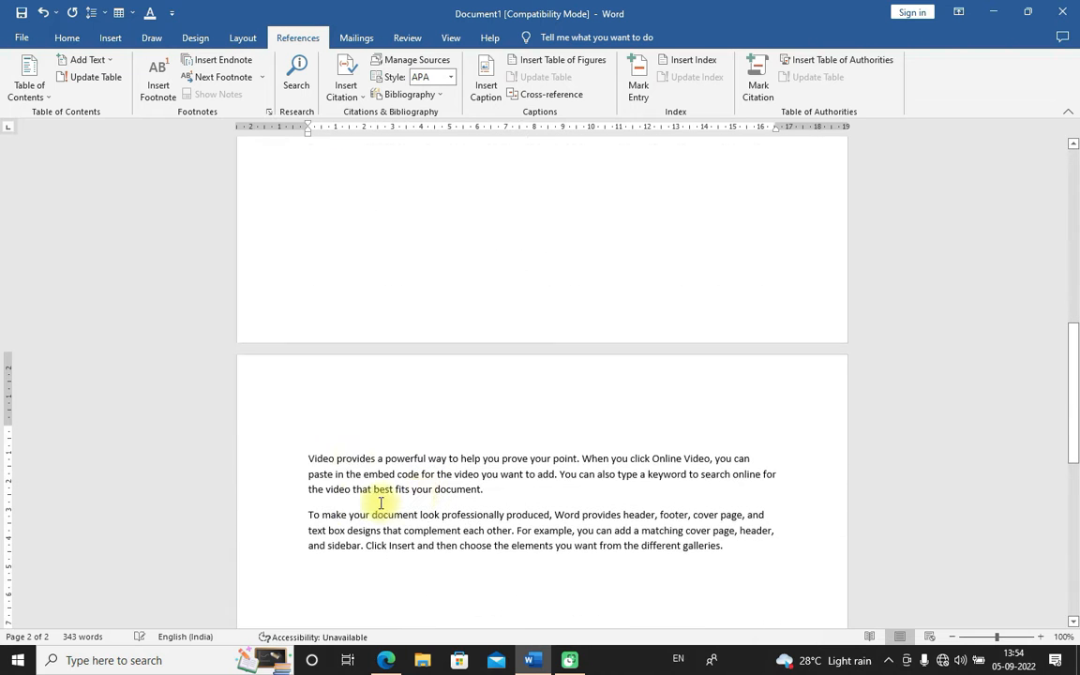
left_click_drag(305, 458, 386, 457)
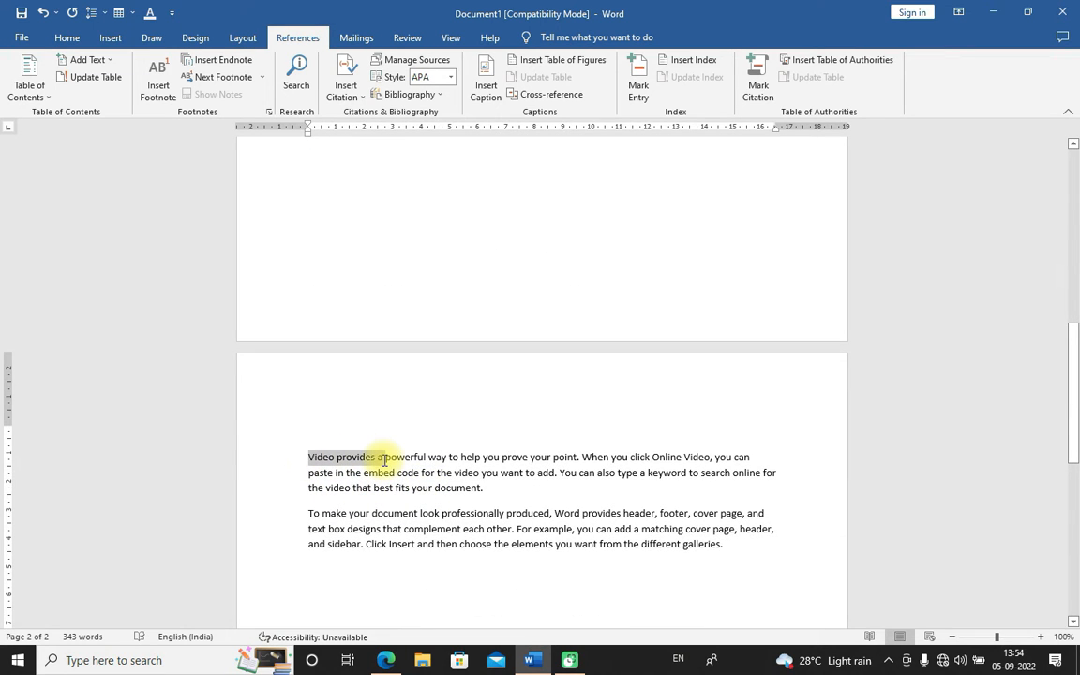
key("Return")
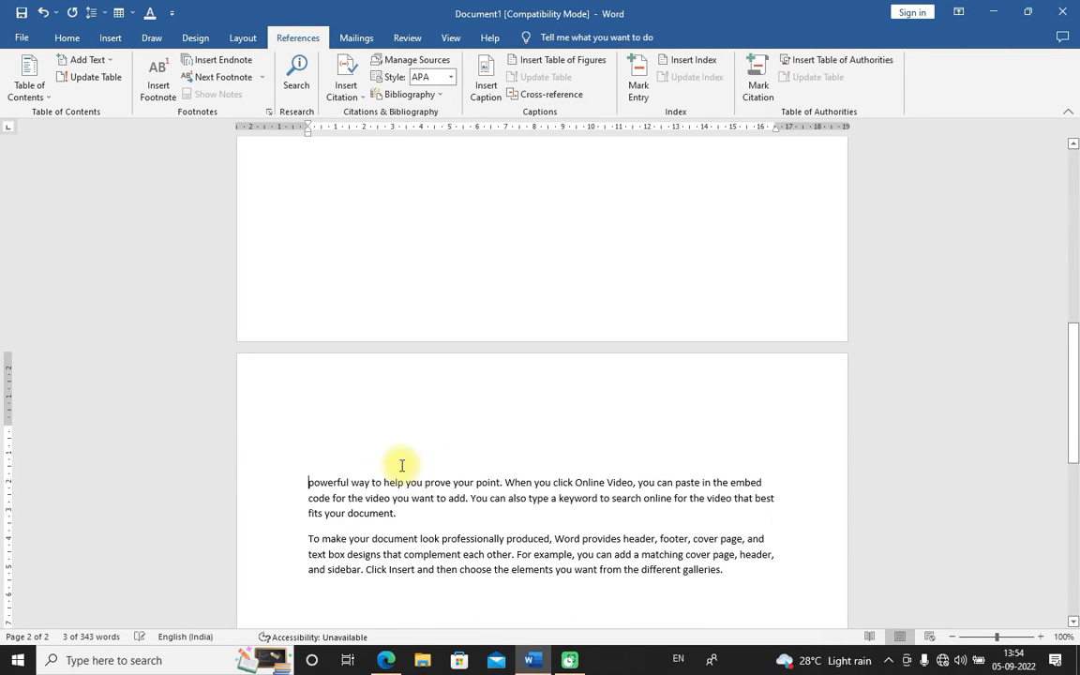
Split "powerful way to" into its own paragraph and add it to the table of contents at Level 3
left_click(384, 482)
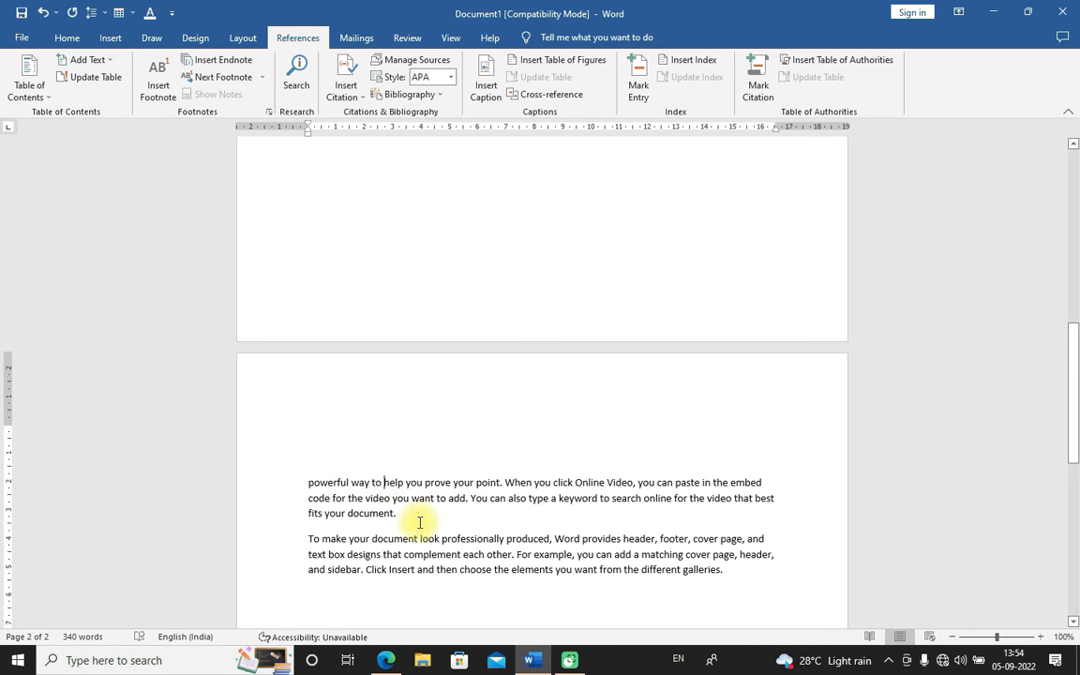
key("Return")
left_click_drag(305, 482, 373, 484)
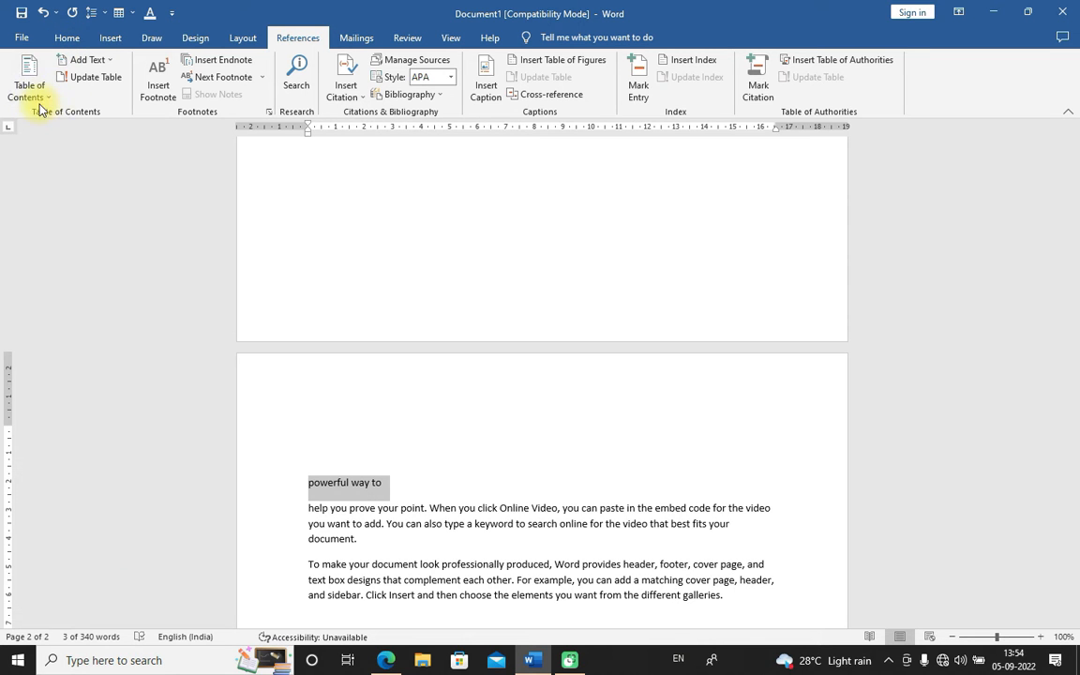
left_click(67, 37)
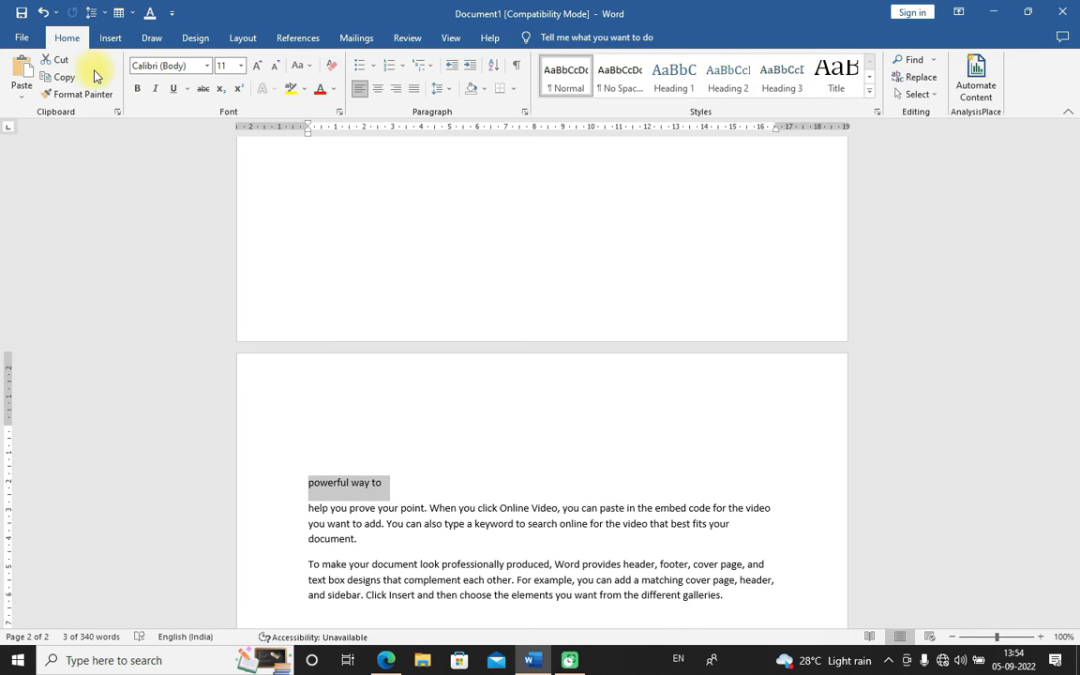
left_click(298, 39)
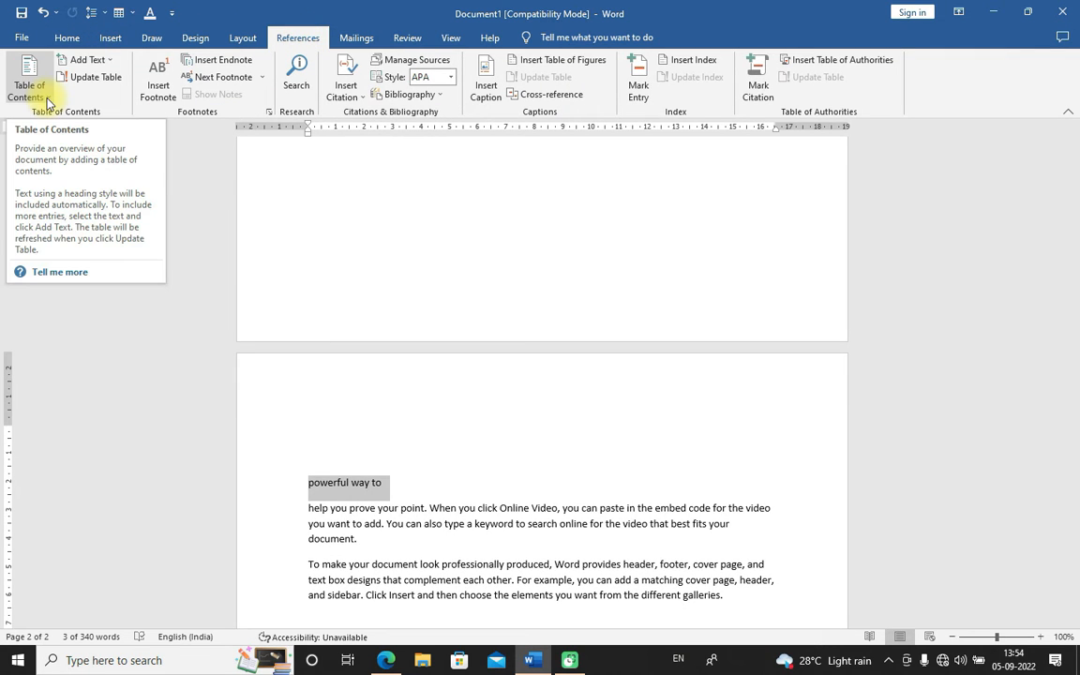
left_click(110, 64)
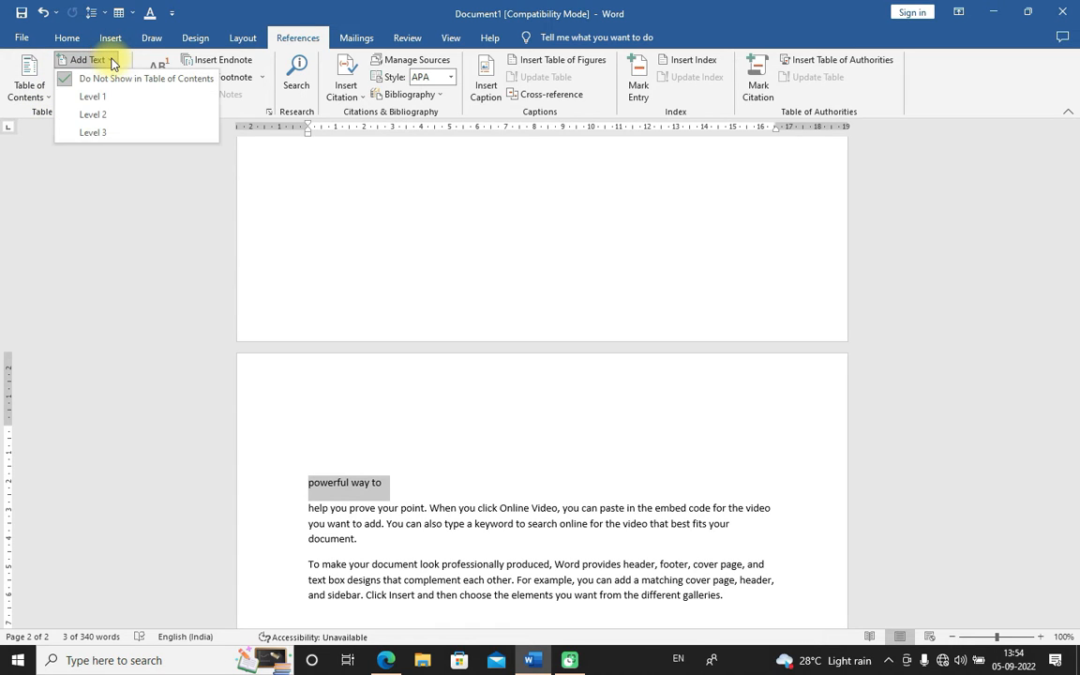
left_click(100, 135)
left_click(462, 472)
key("Return")
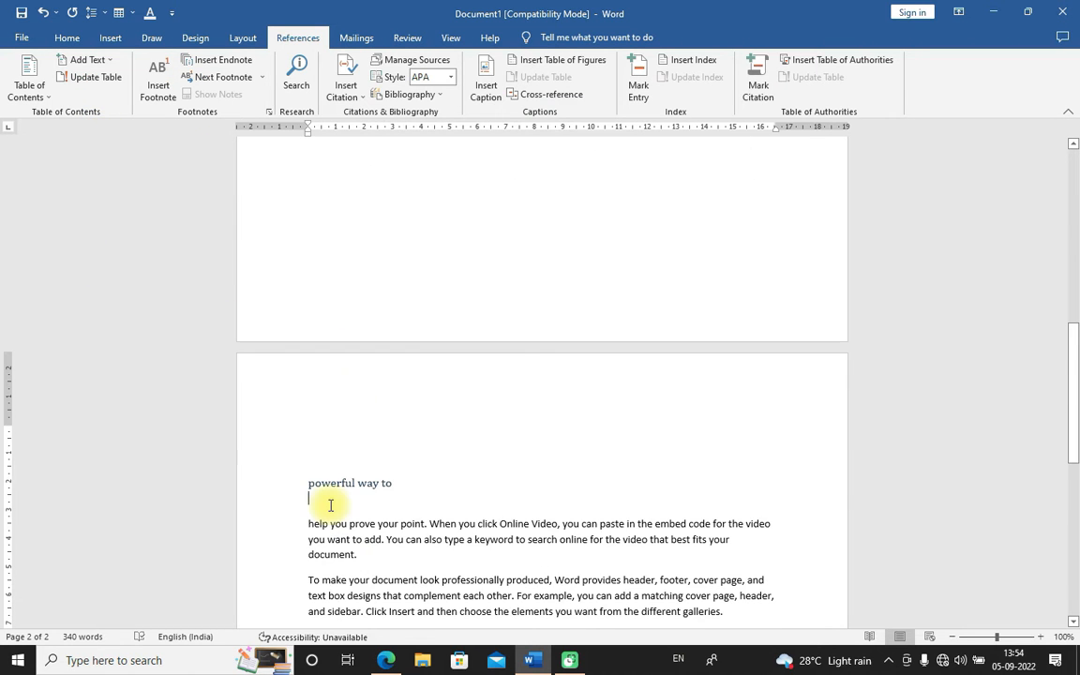
key("BackSpace")
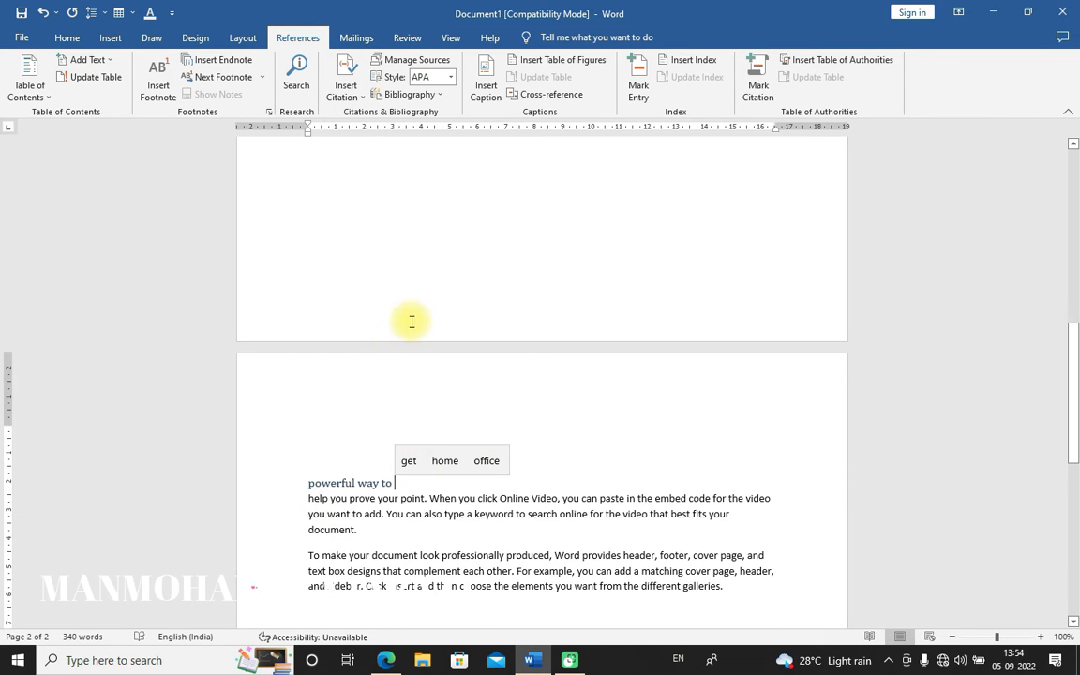
Update the table of contents page numbers only
scroll(438, 331, "up", 5)
scroll(438, 331, "up", 7)
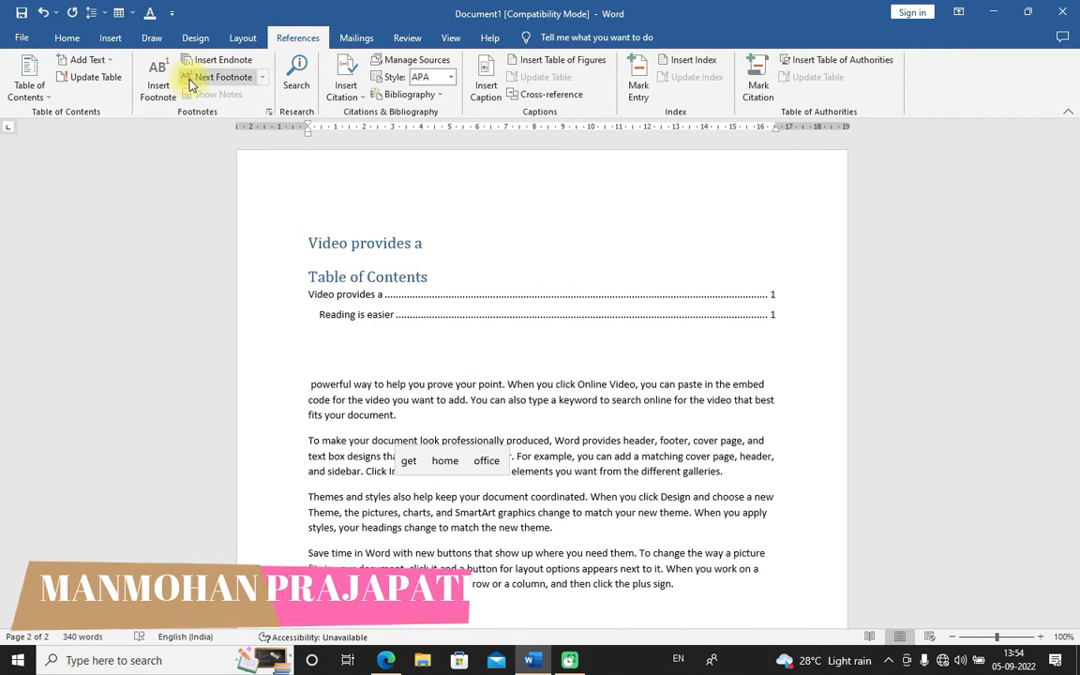
left_click(111, 80)
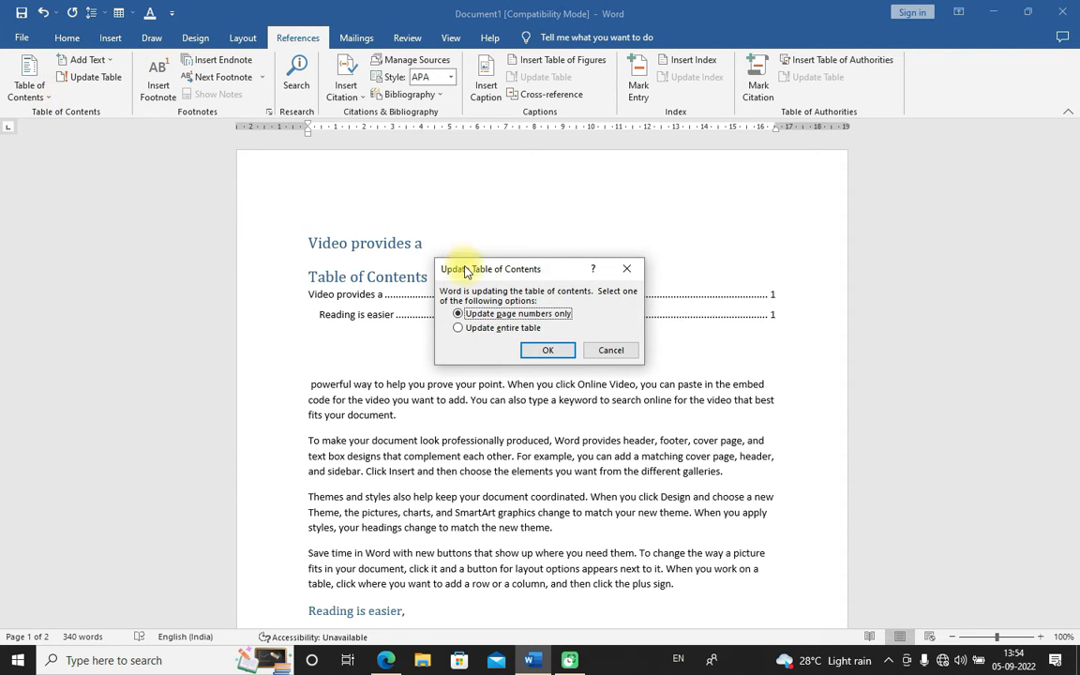
left_click(547, 350)
Reinsert the table of contents using the Automatic Table 2 style
left_click(28, 83)
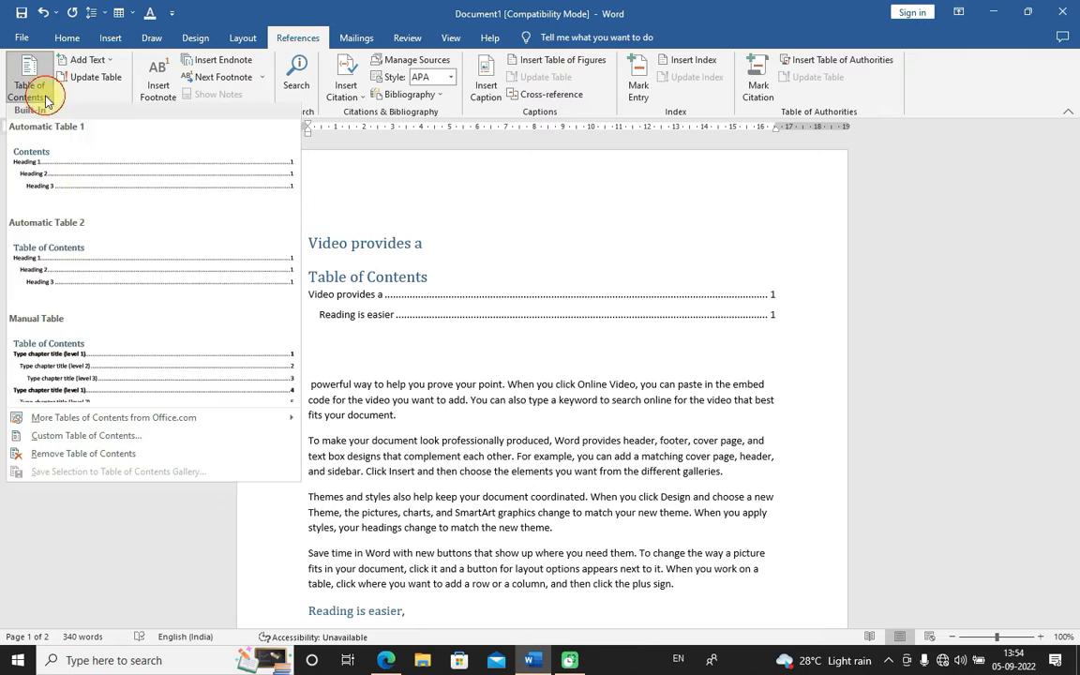
left_click(52, 270)
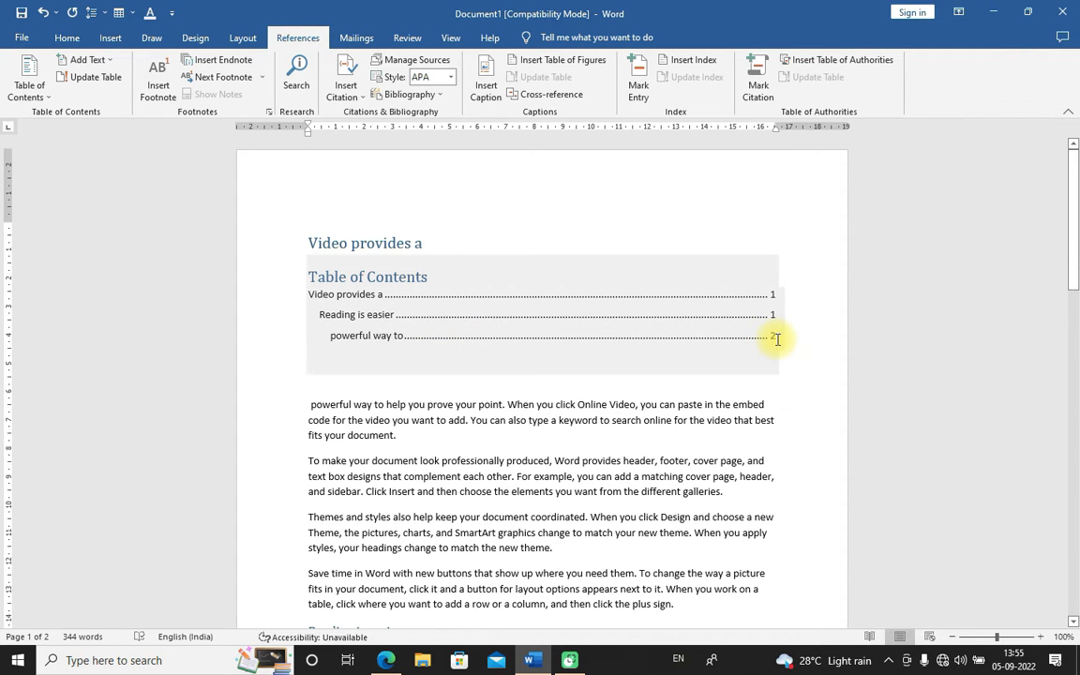
left_click(105, 78)
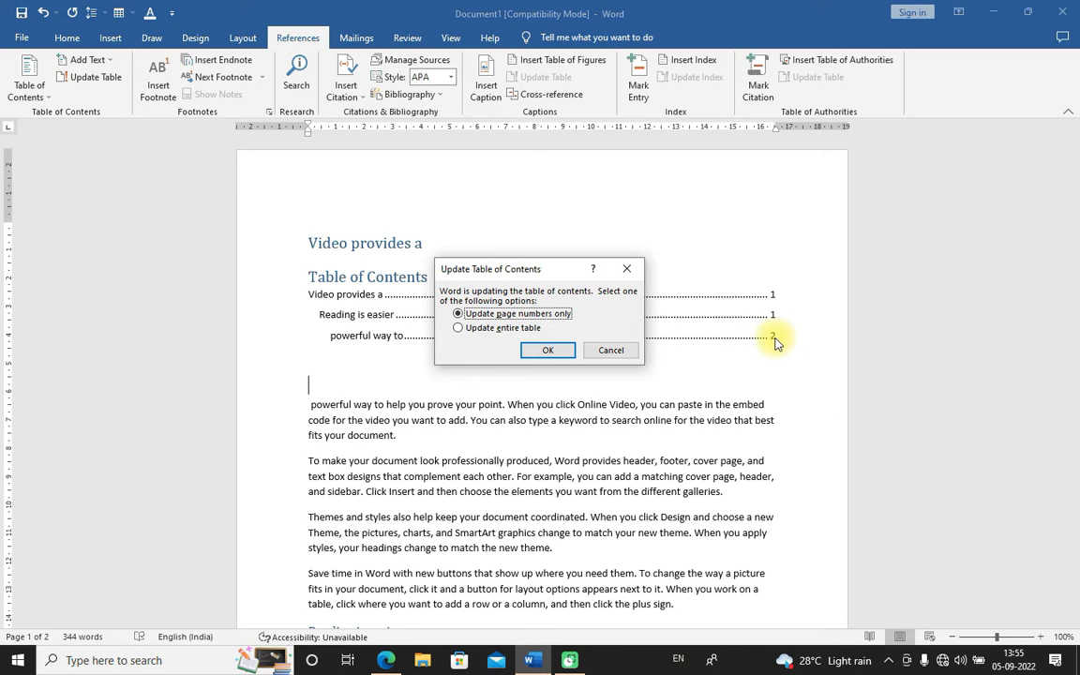
left_click(623, 274)
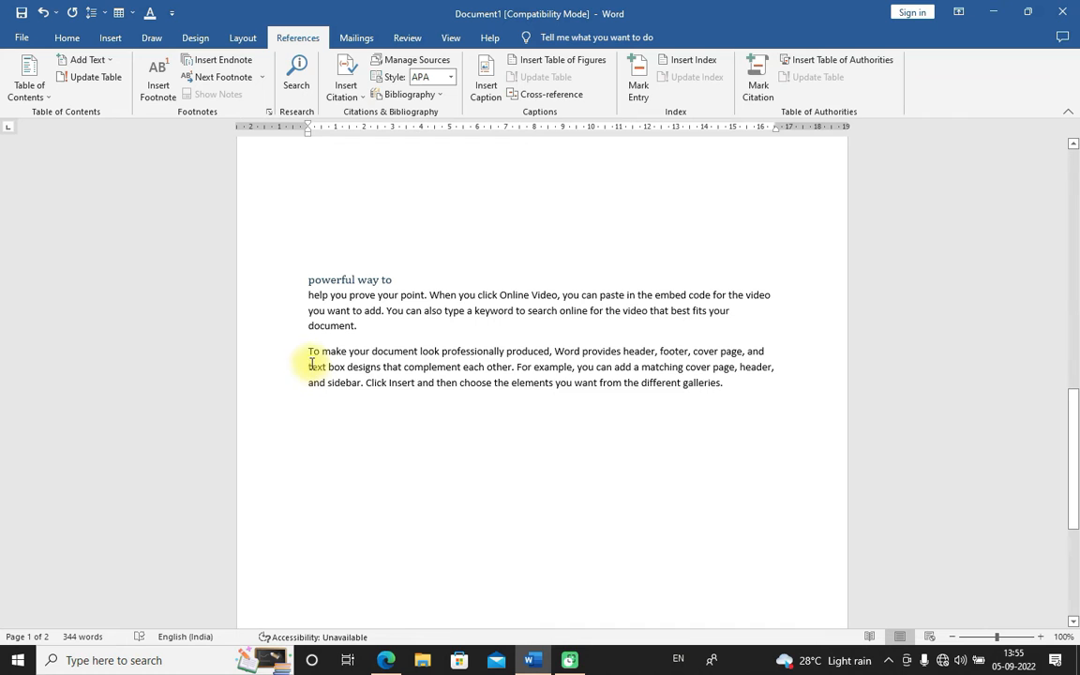
Add three blank paragraphs and a page break before the "To make your document look" paragraph
left_click(312, 354)
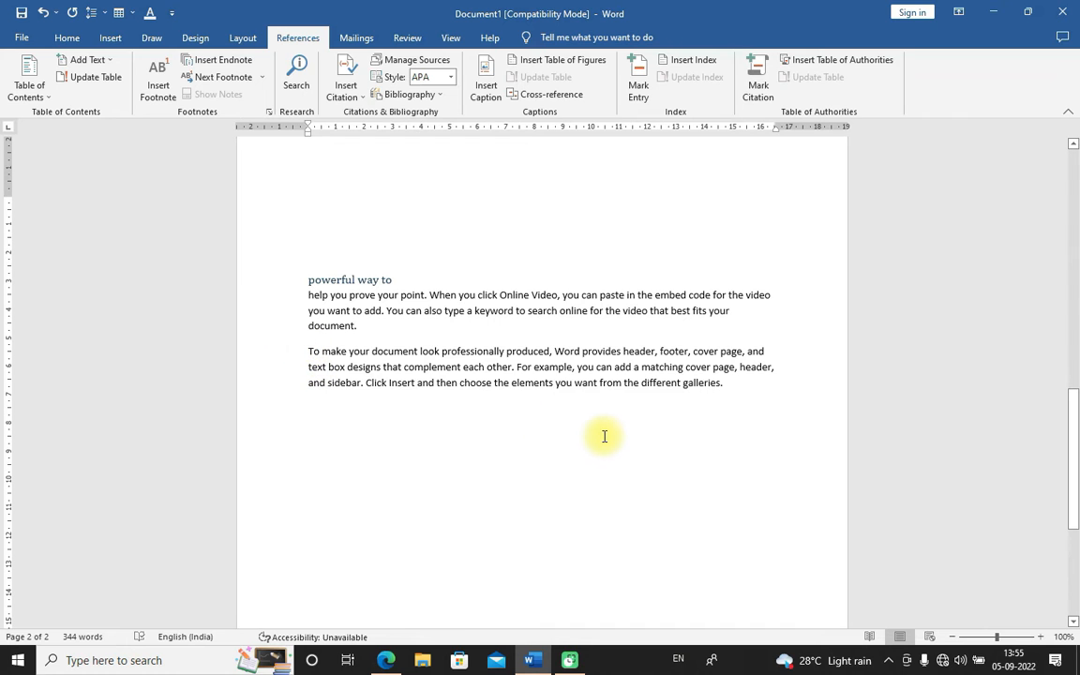
key("Return")
key("Return")
key("Return")
key("ctrl+Return")
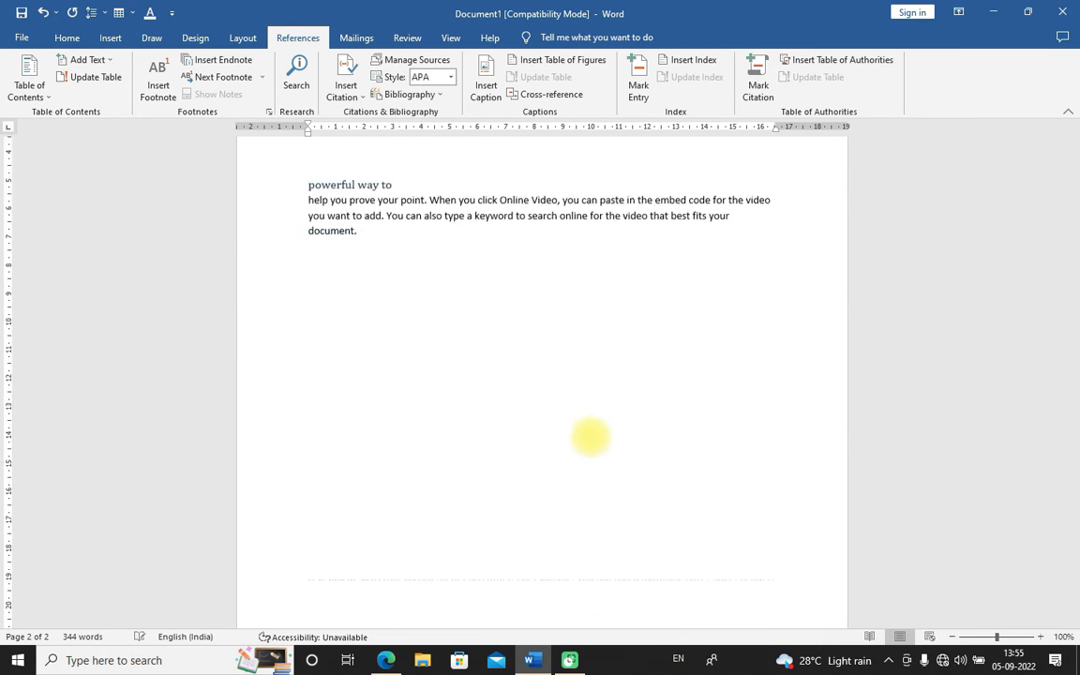
scroll(452, 517, "up", 15)
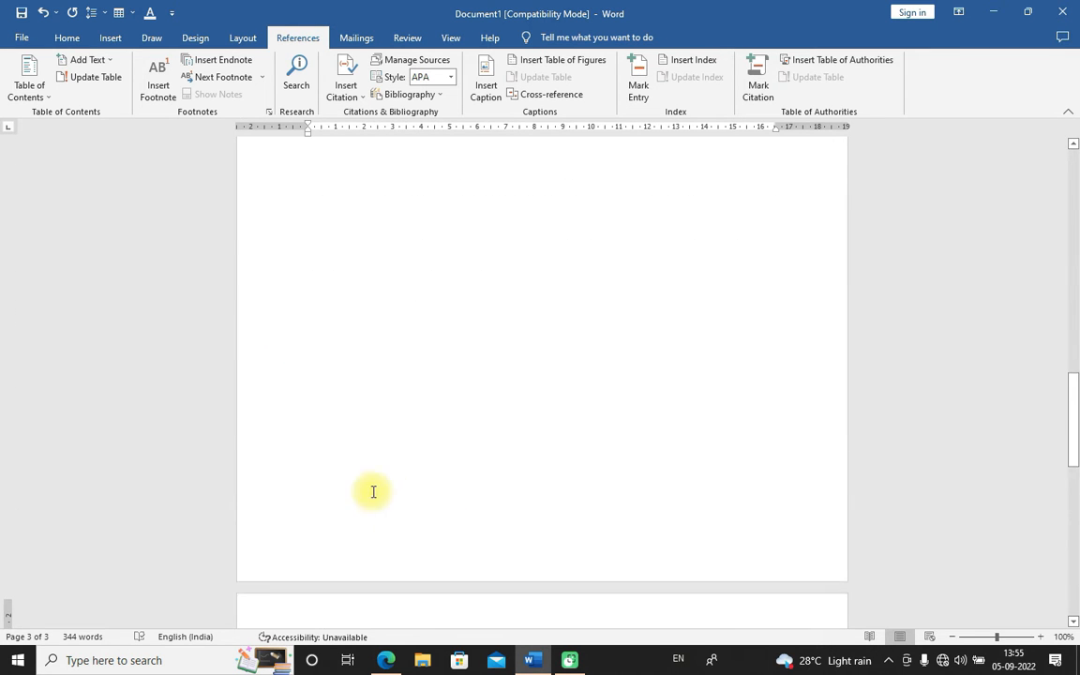
scroll(429, 479, "up", 3)
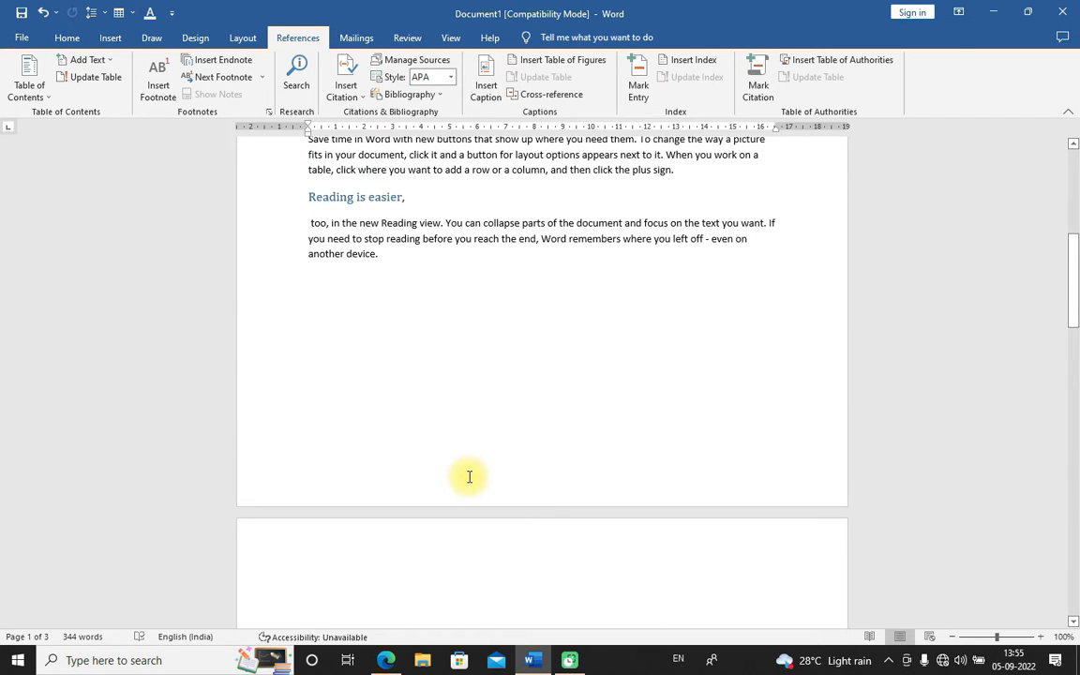
scroll(465, 483, "up", 4)
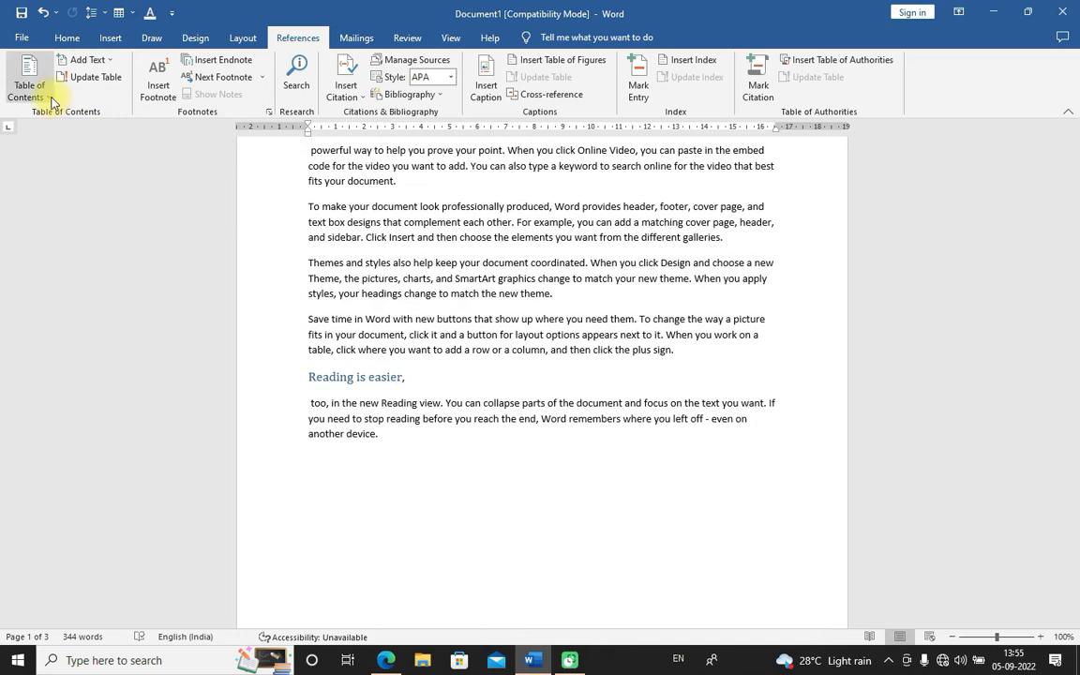
left_click(29, 82)
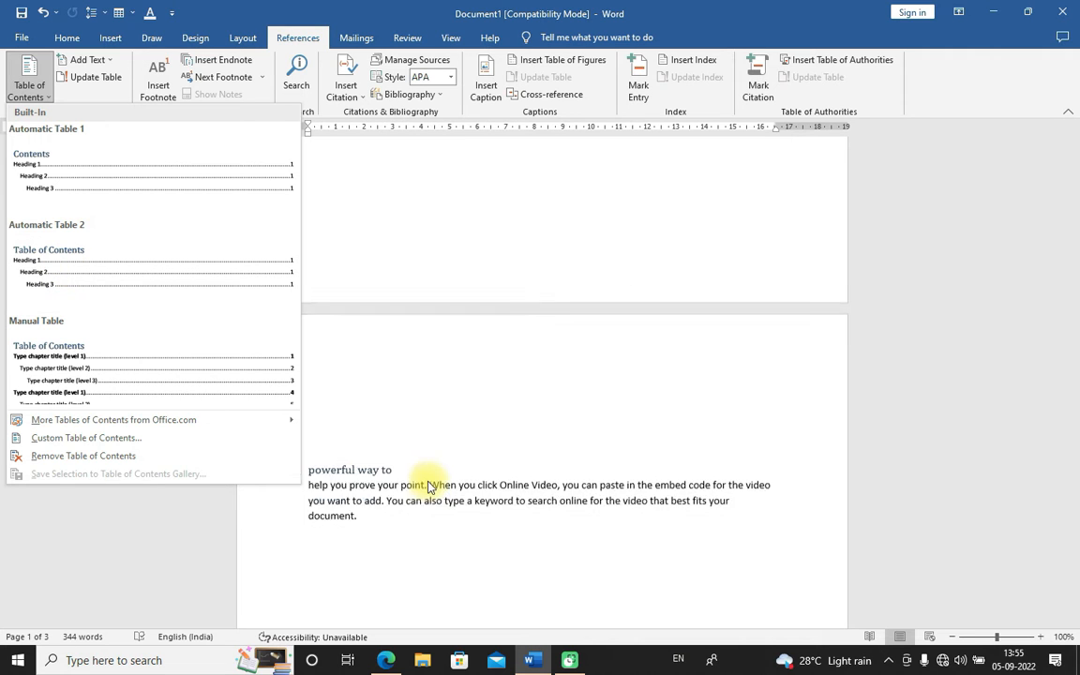
scroll(373, 523, "down", 5)
scroll(389, 487, "down", 5)
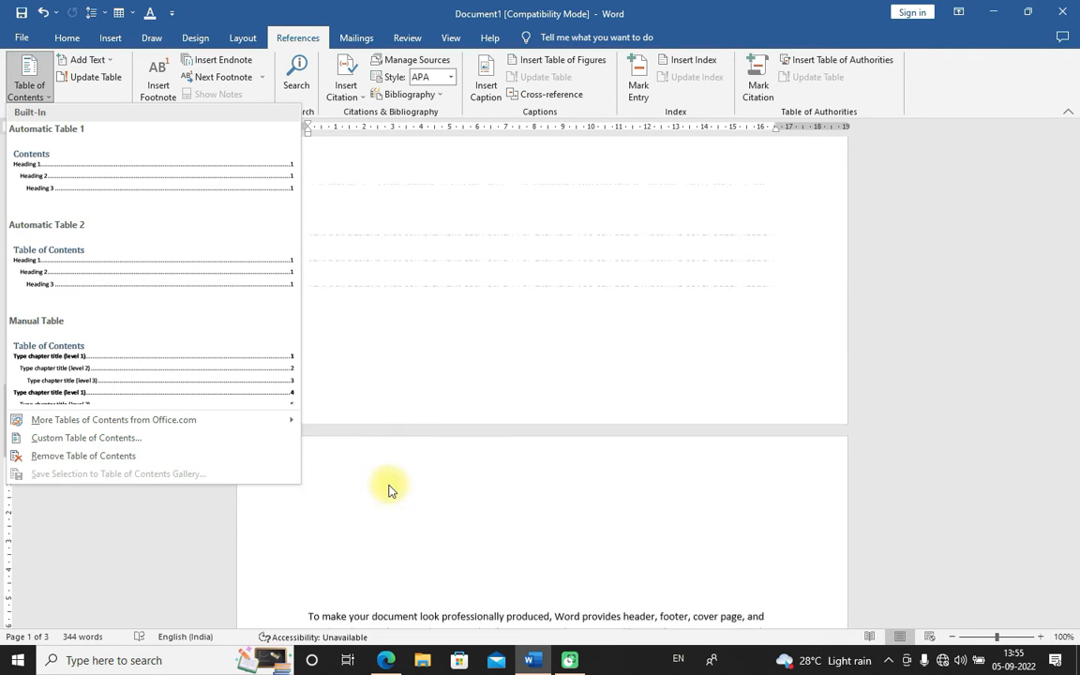
left_click(310, 569)
left_click_drag(308, 564, 417, 563)
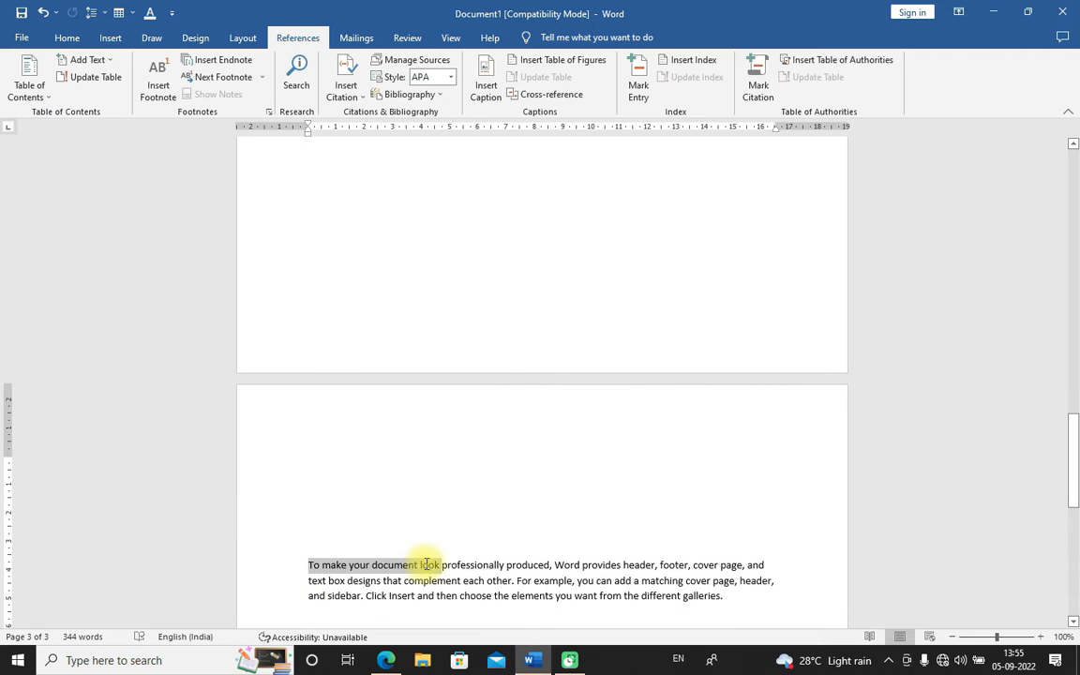
key("Delete")
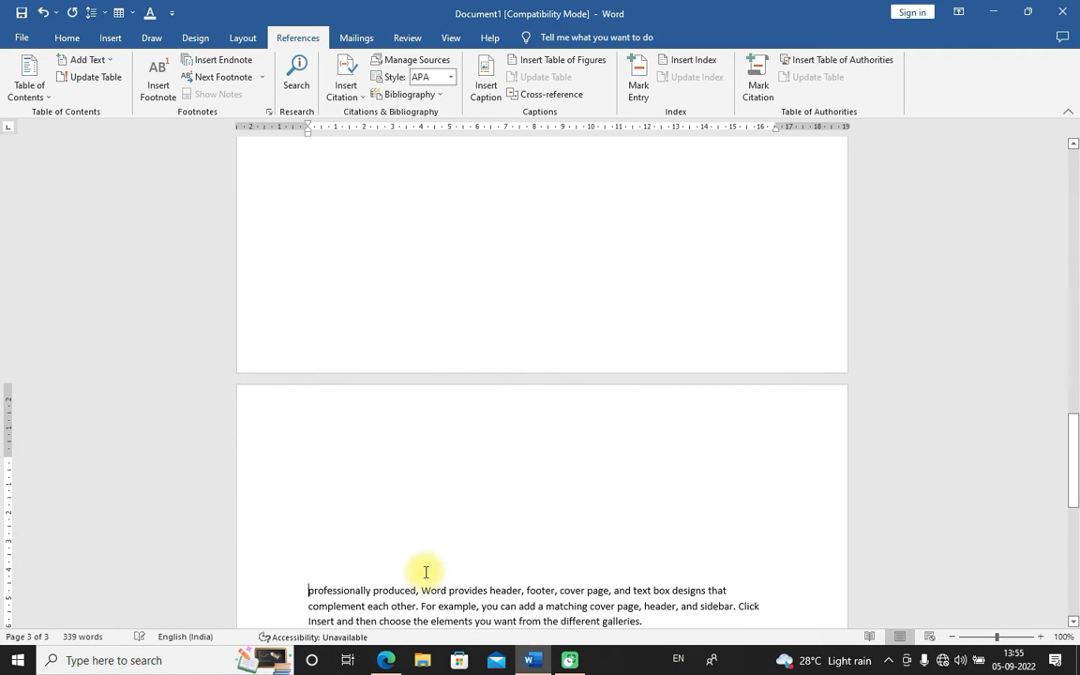
left_click(304, 591)
left_click(419, 589, "shift")
key("Delete")
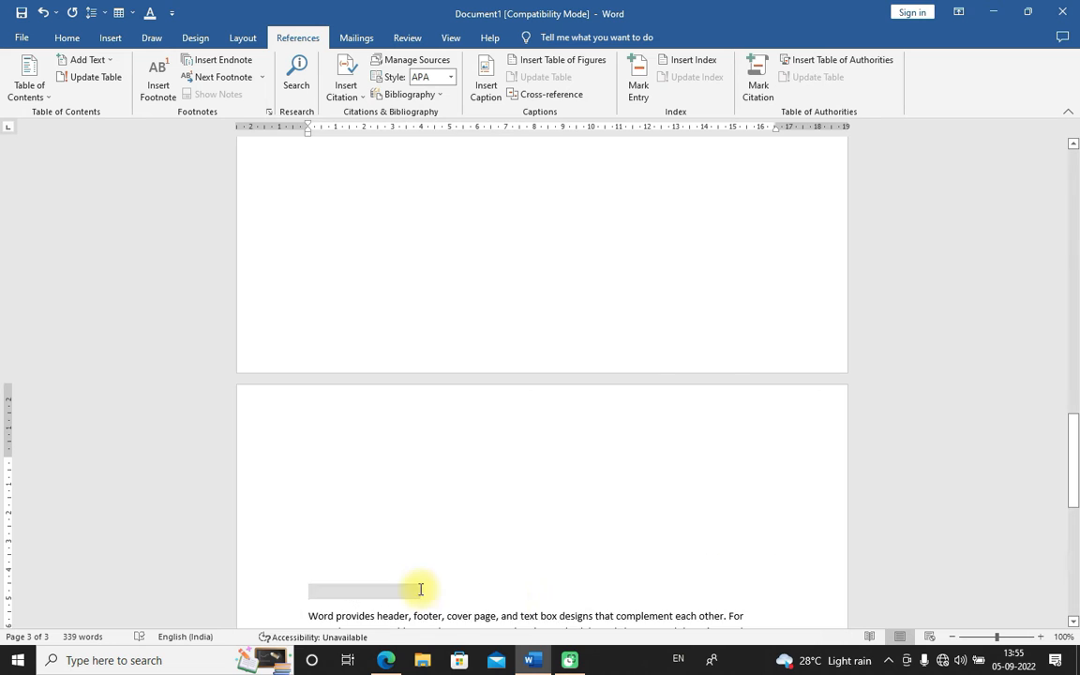
key("ctrl+z")
key("ctrl+z")
Split "To make your document look" into its own paragraph and try to add it to the table of contents
left_click(433, 383)
key("Return")
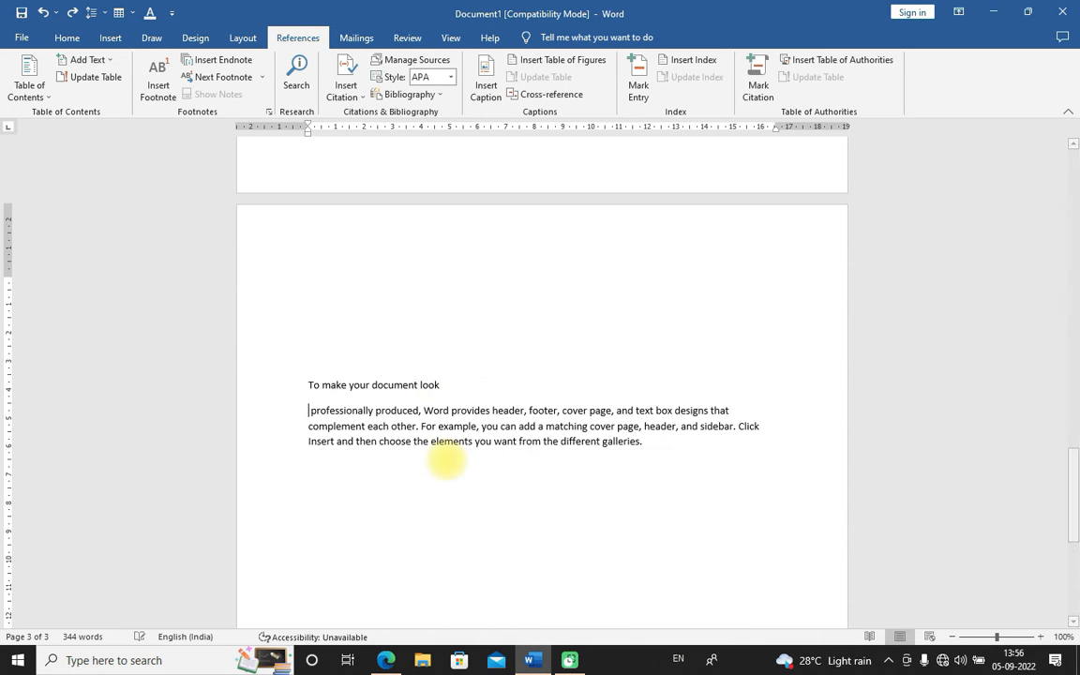
left_click_drag(305, 382, 431, 386)
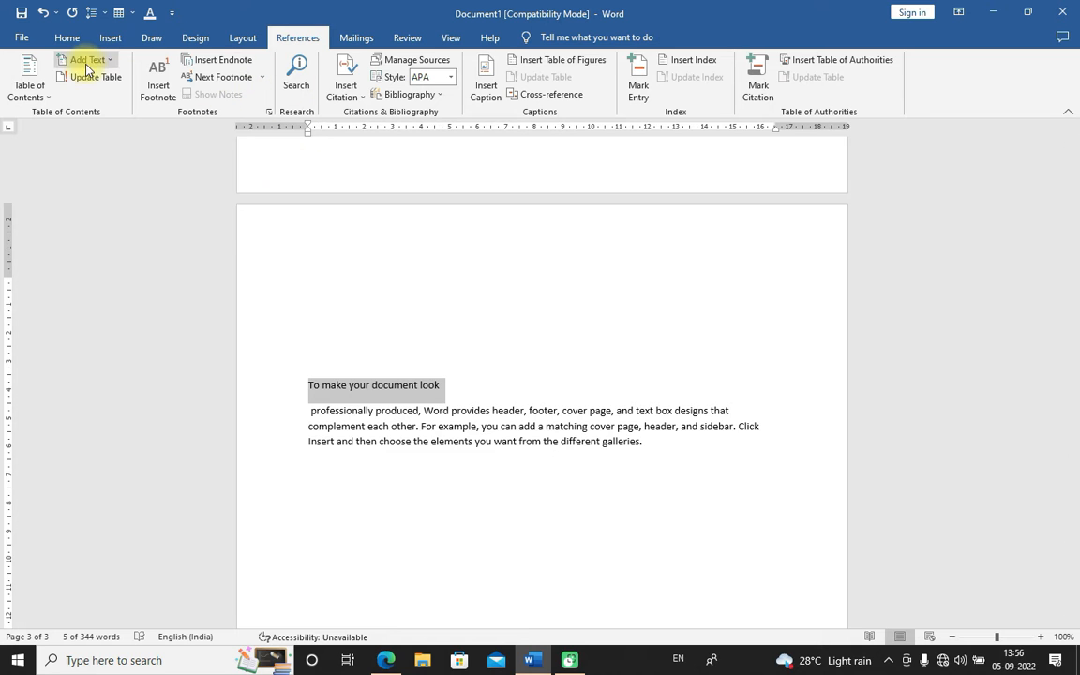
left_click(67, 38)
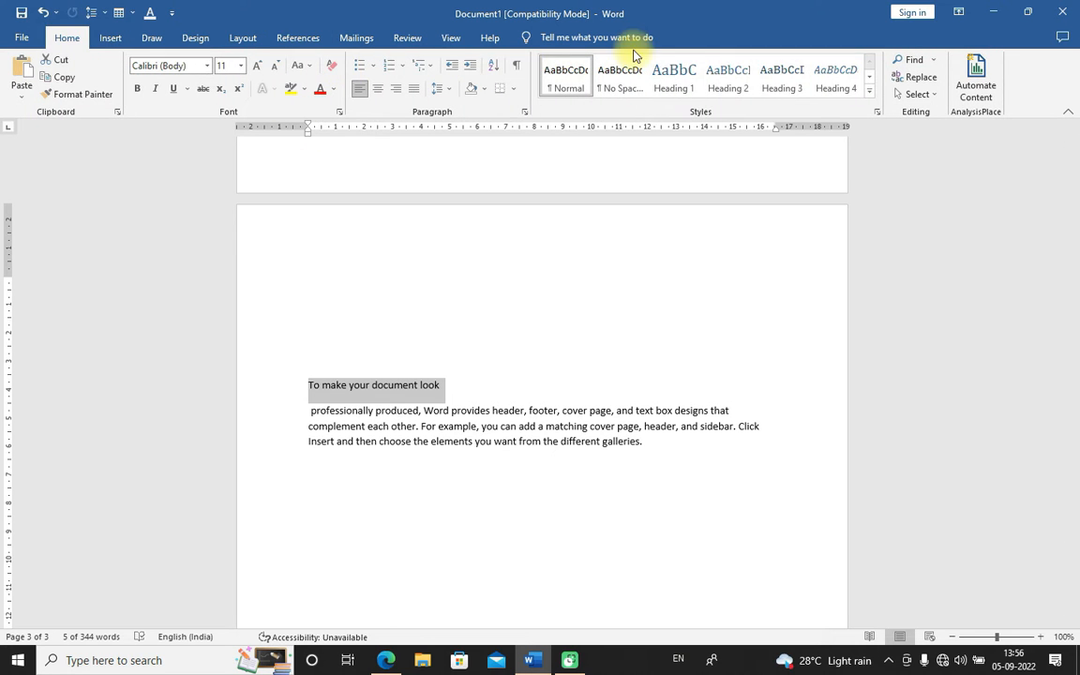
left_click(294, 38)
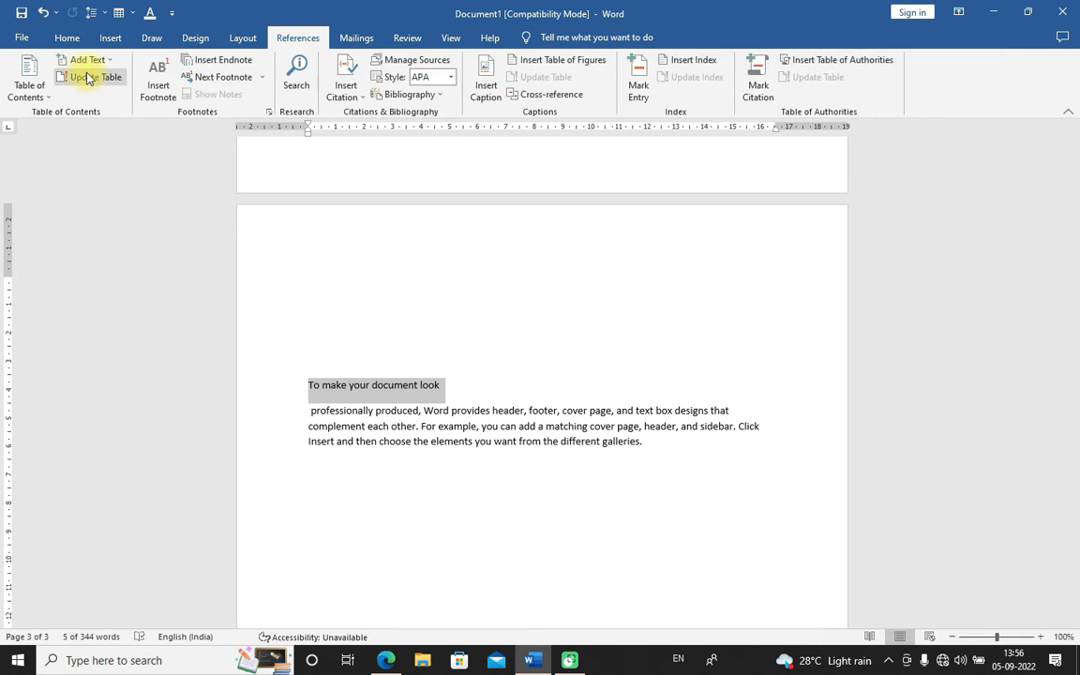
left_click(110, 61)
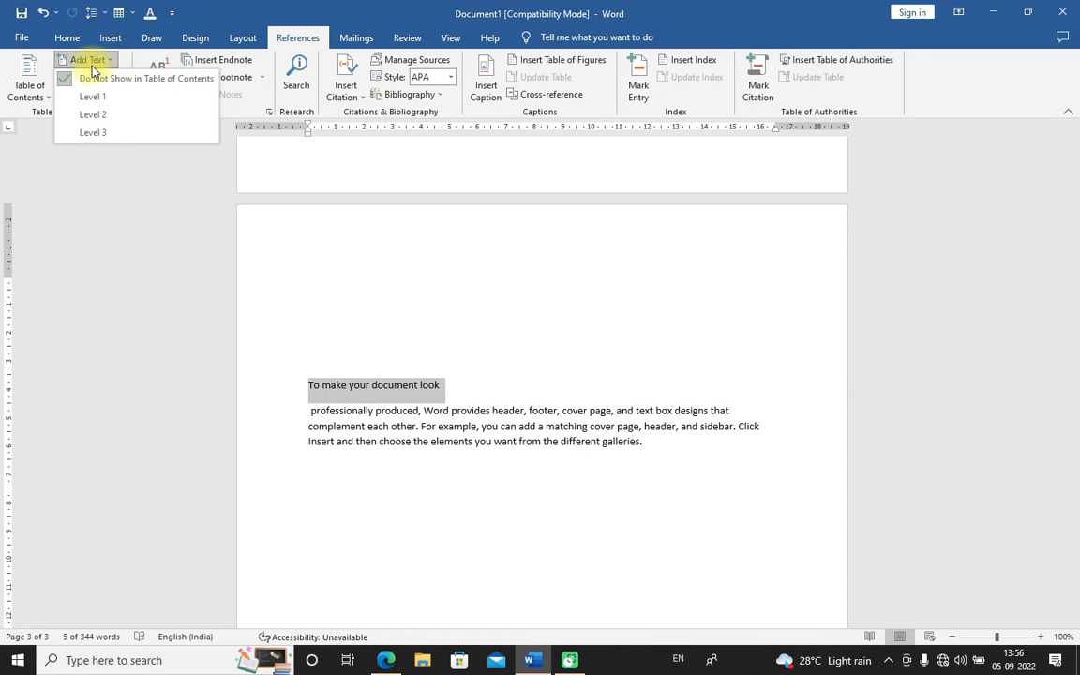
left_click(413, 315)
scroll(413, 315, "up", 15)
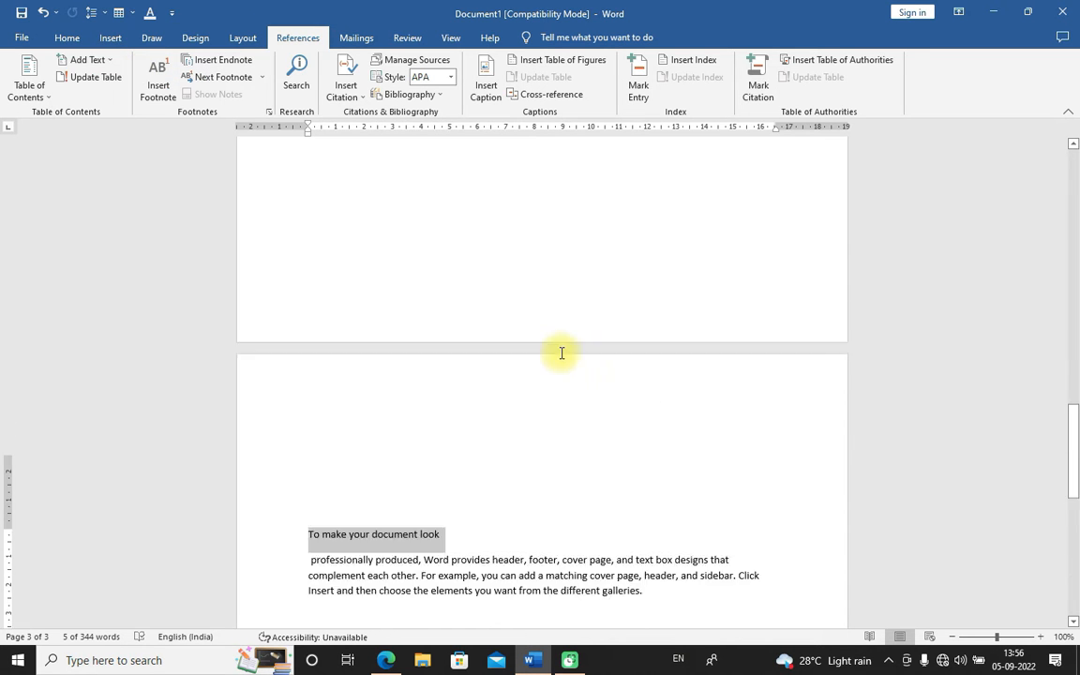
scroll(450, 321, "up", 8)
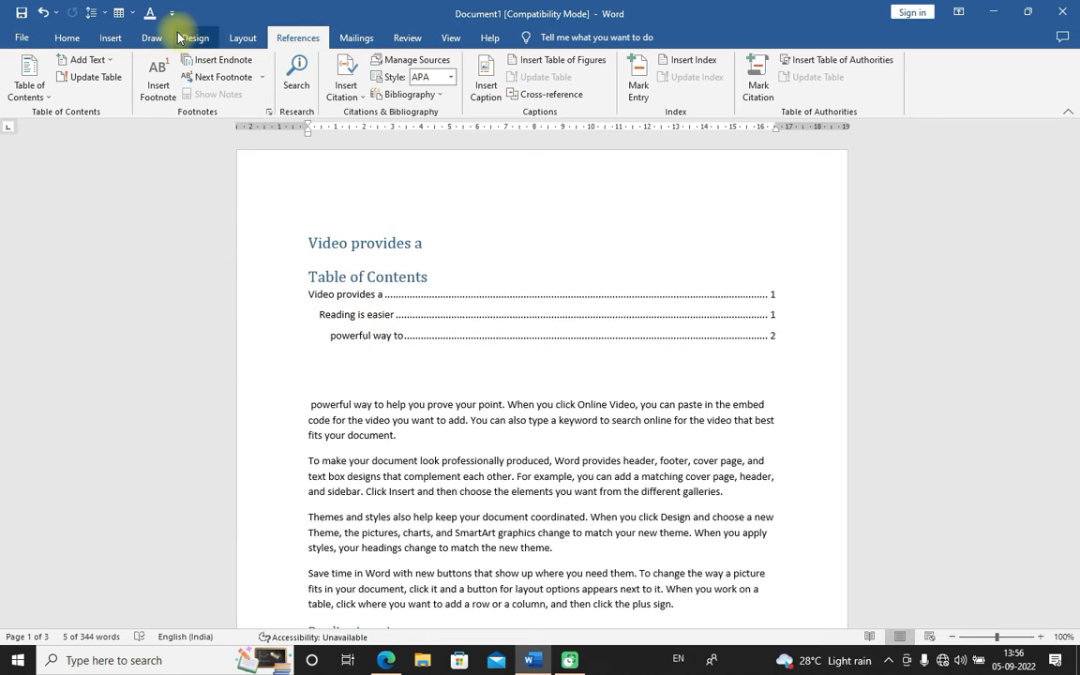
left_click(67, 37)
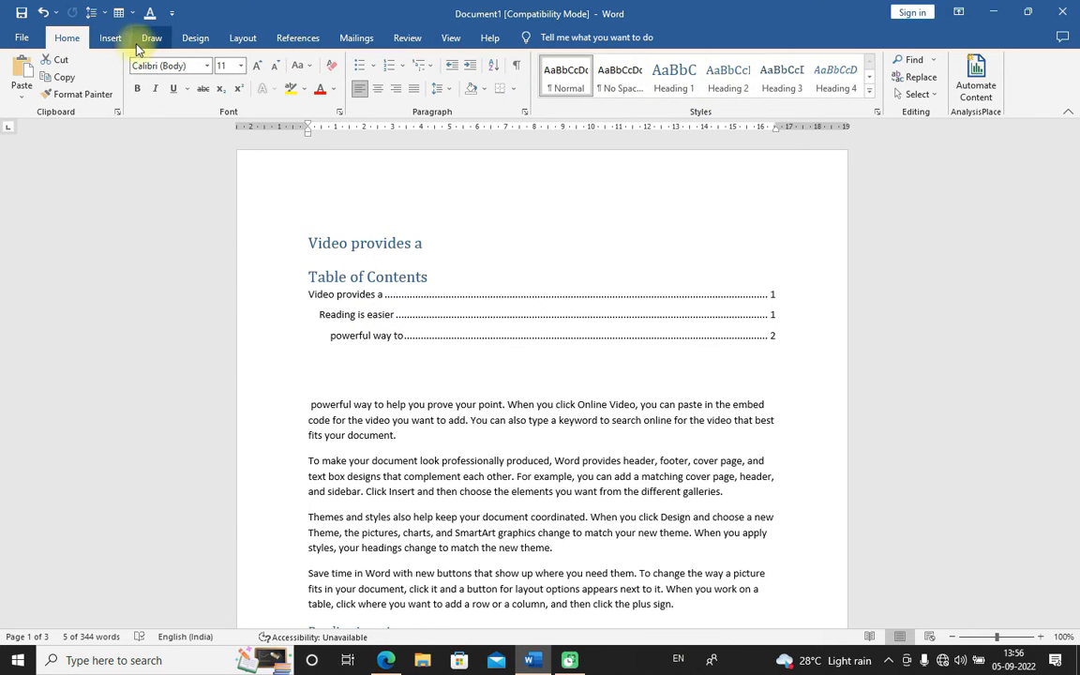
left_click(291, 39)
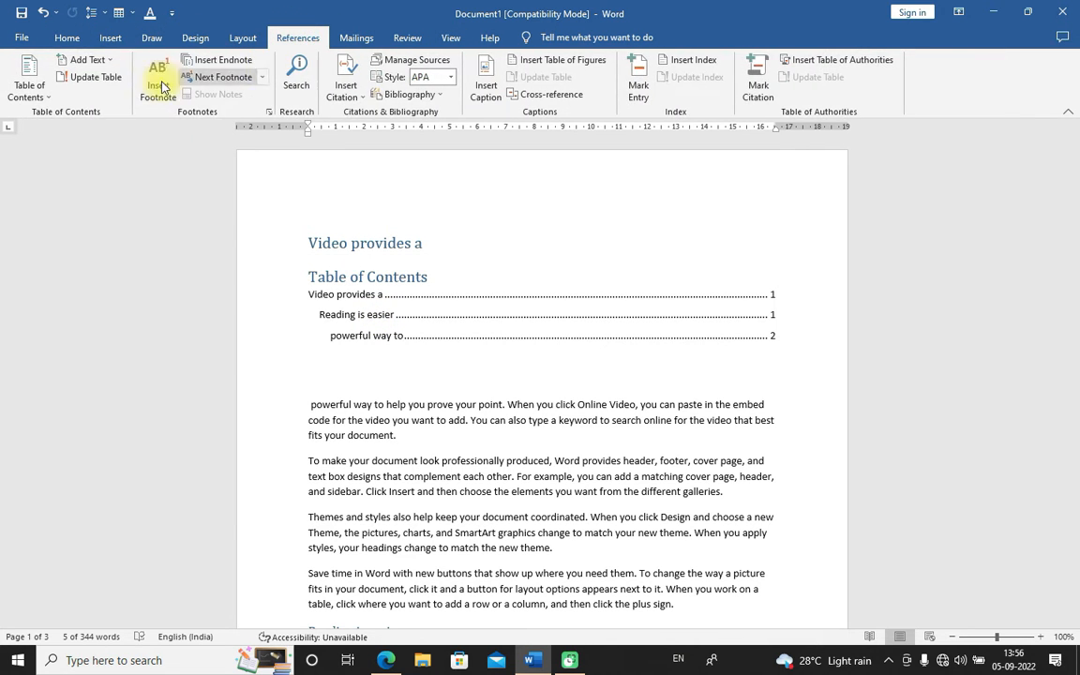
left_click(110, 62)
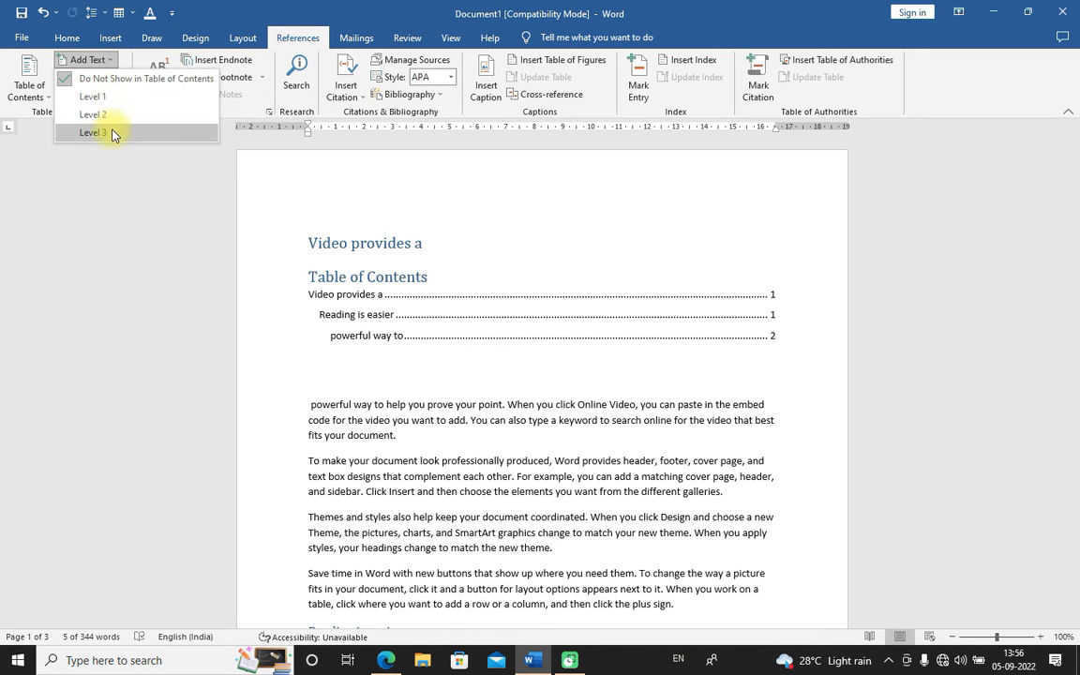
left_click(133, 59)
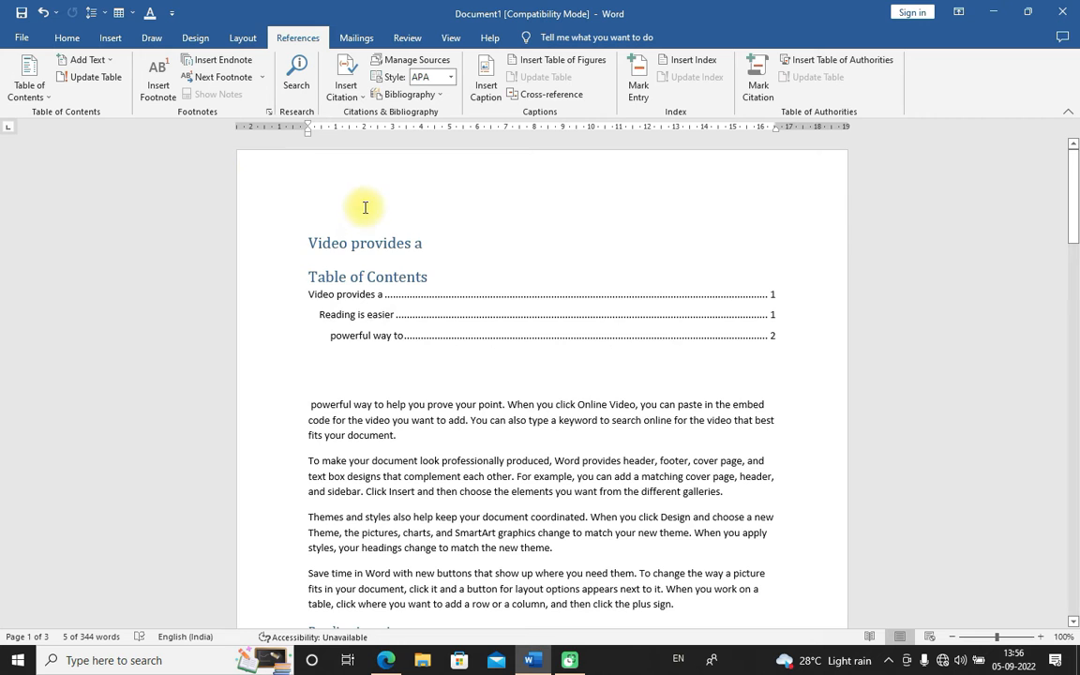
scroll(459, 306, "down", 3)
scroll(410, 291, "up", 3)
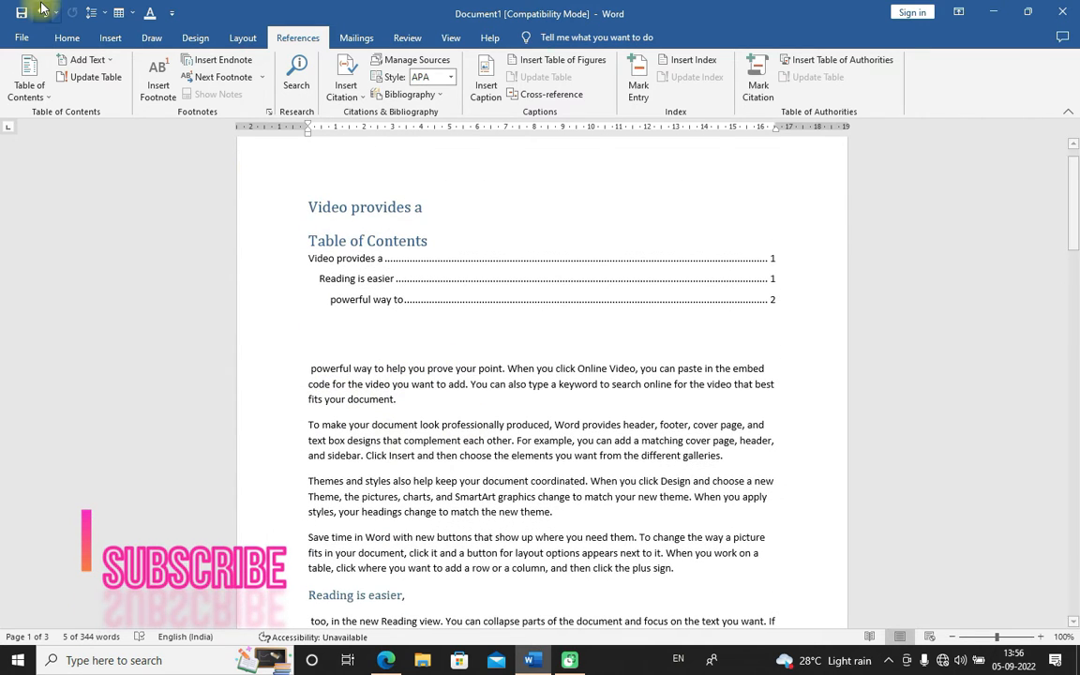
left_click(43, 12)
scroll(482, 346, "down", 5)
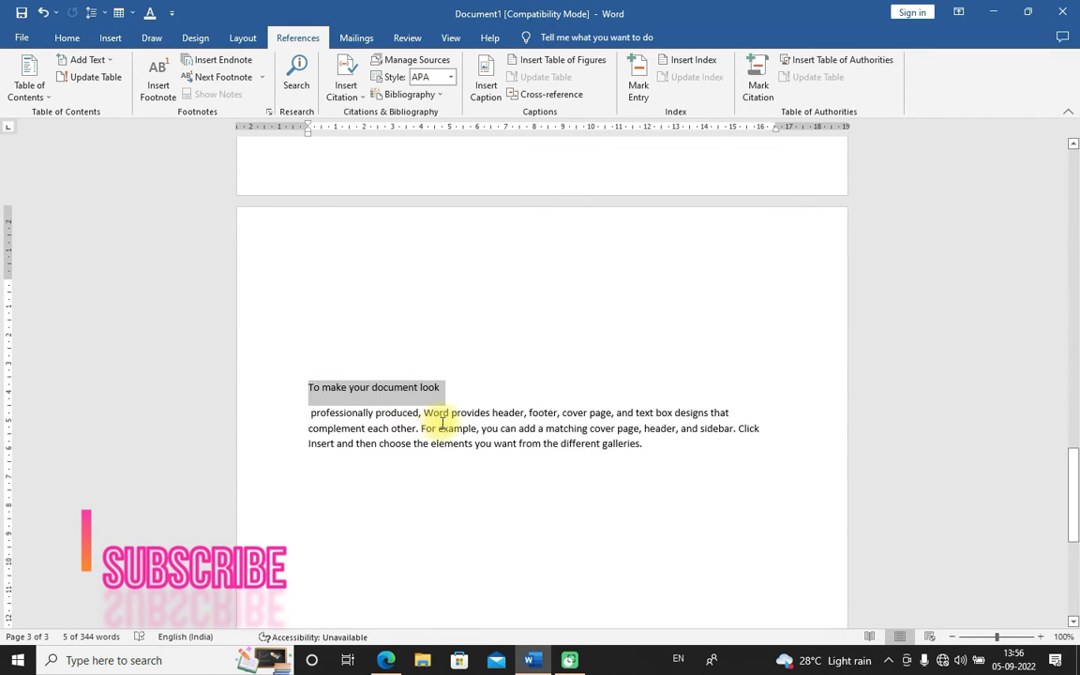
Add the "To make your document look" paragraph to the table of contents at Level 1
left_click(99, 61)
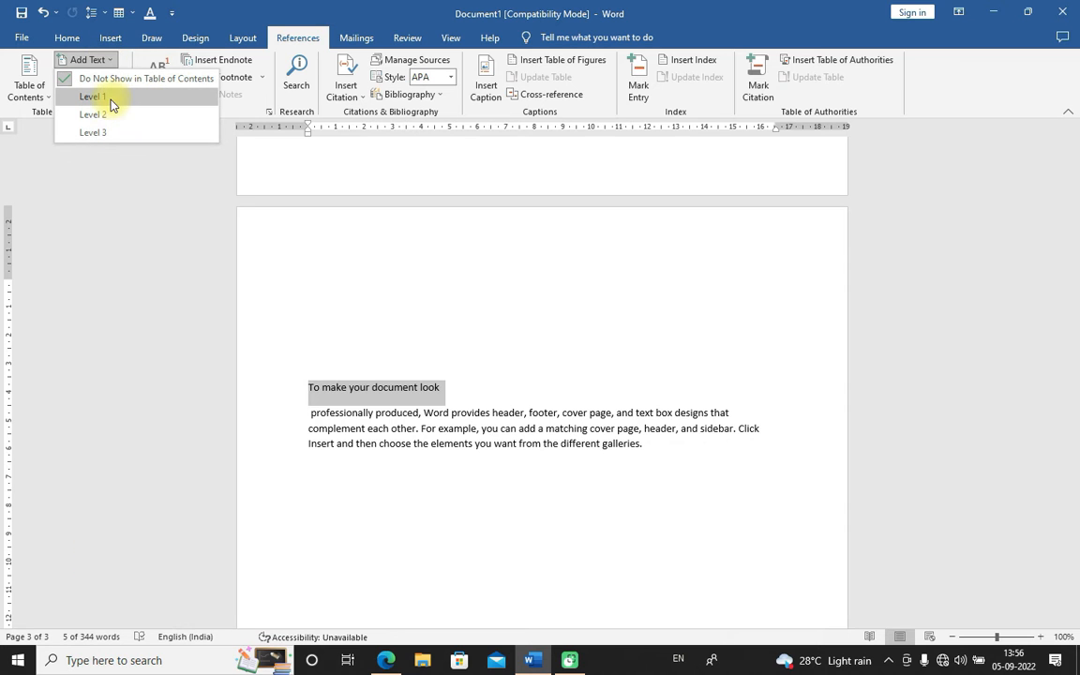
left_click(93, 97)
left_click(559, 414)
scroll(559, 426, "up", 3)
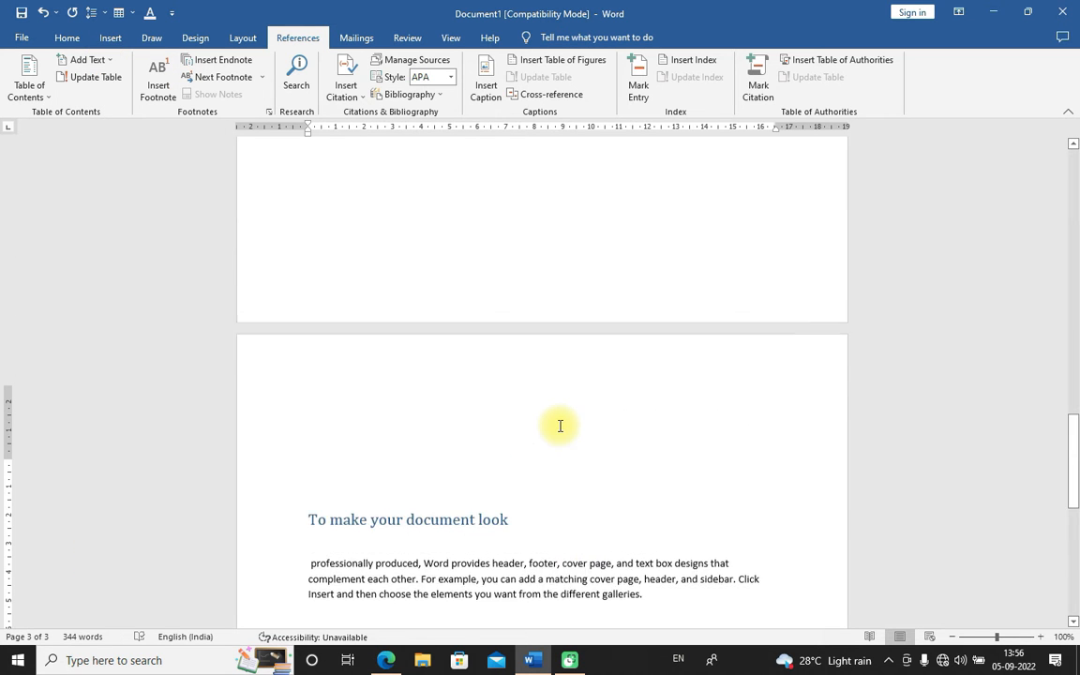
scroll(558, 426, "up", 15)
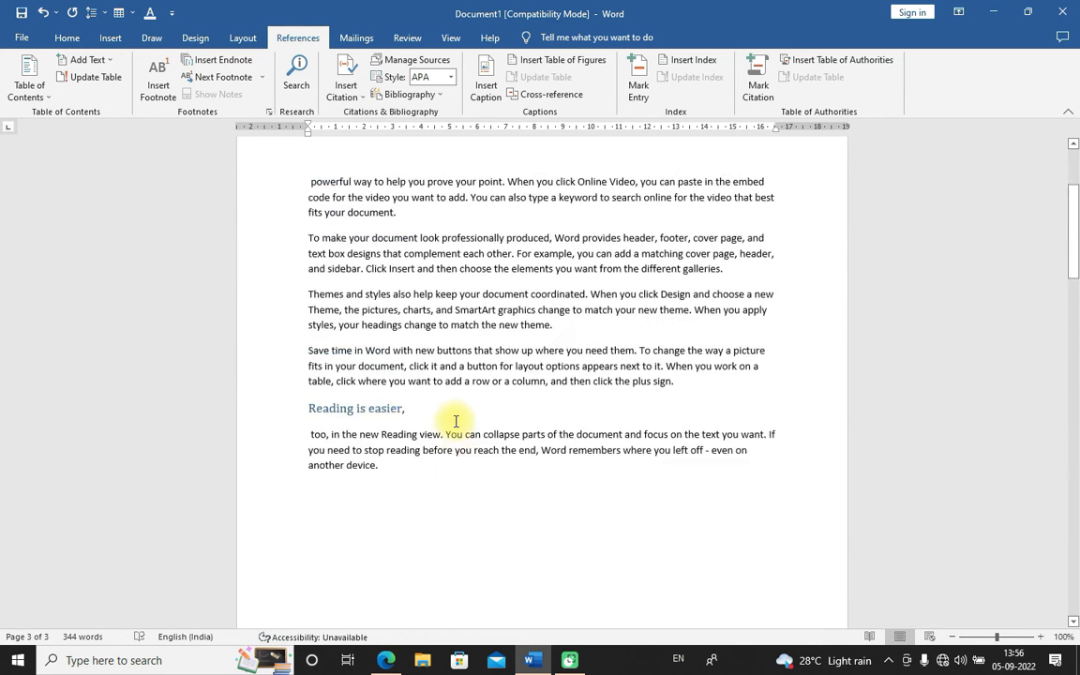
Replace the table of contents with the Automatic Table 1 style so it includes the new entry
left_click(407, 293)
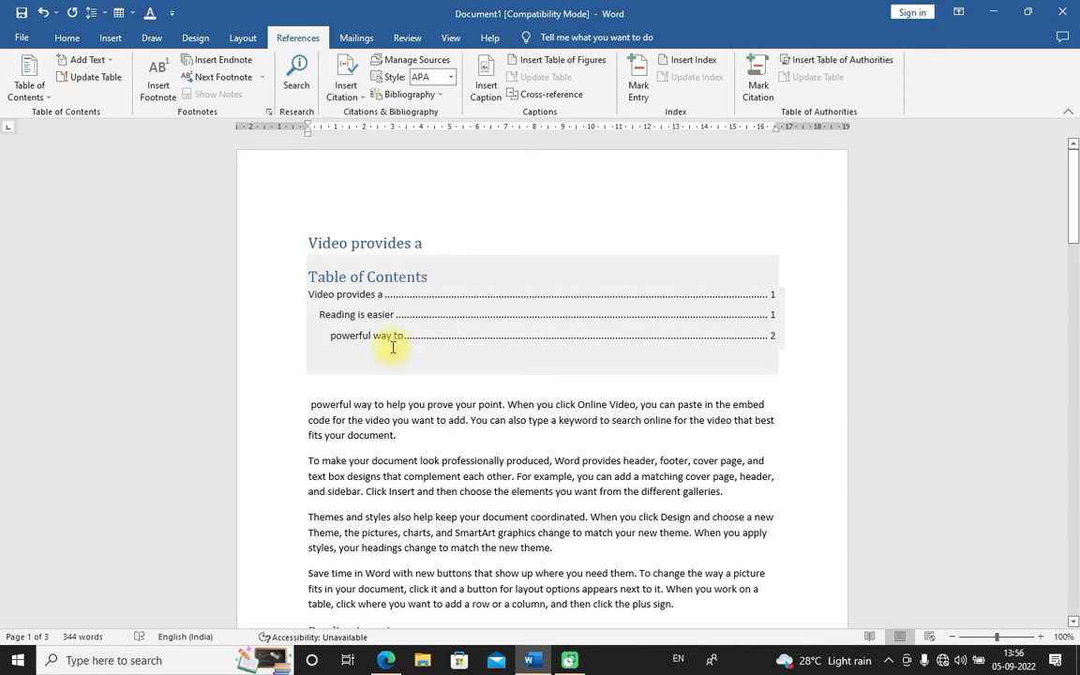
scroll(375, 489, "down", 20)
left_click(437, 205)
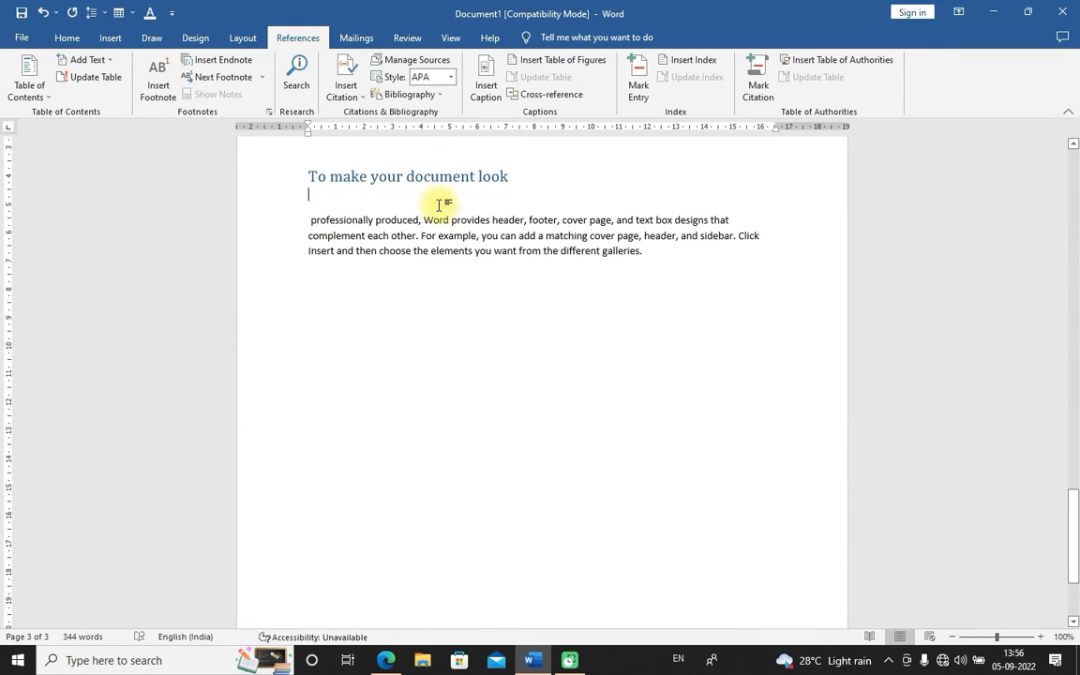
left_click_drag(1072, 511, 1074, 329)
left_click(361, 298)
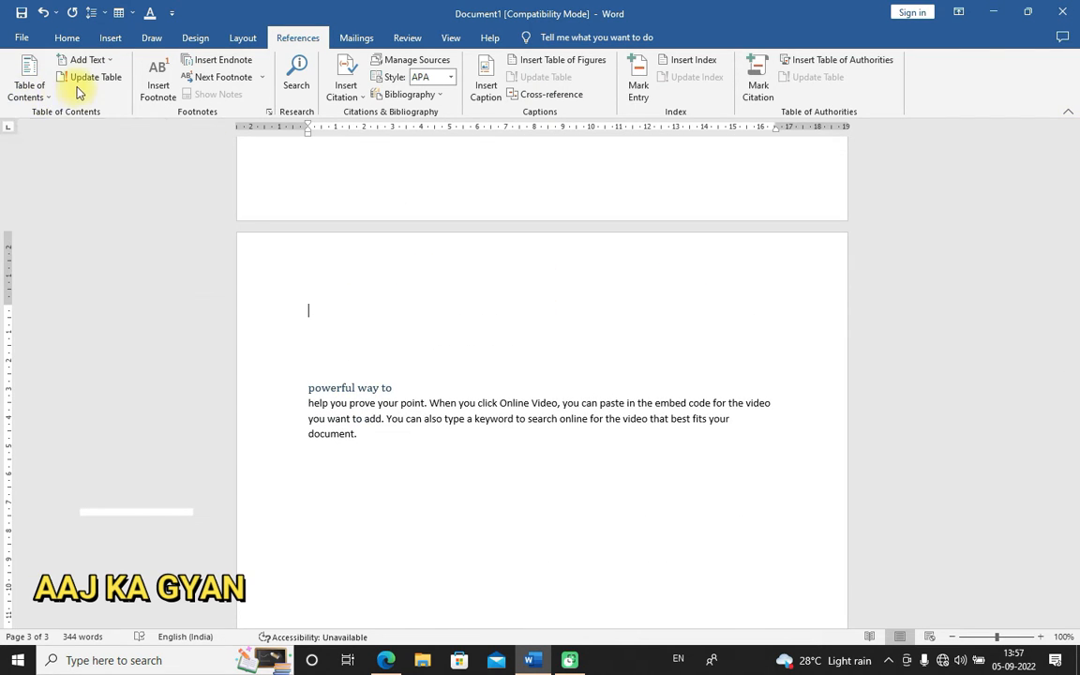
left_click(42, 94)
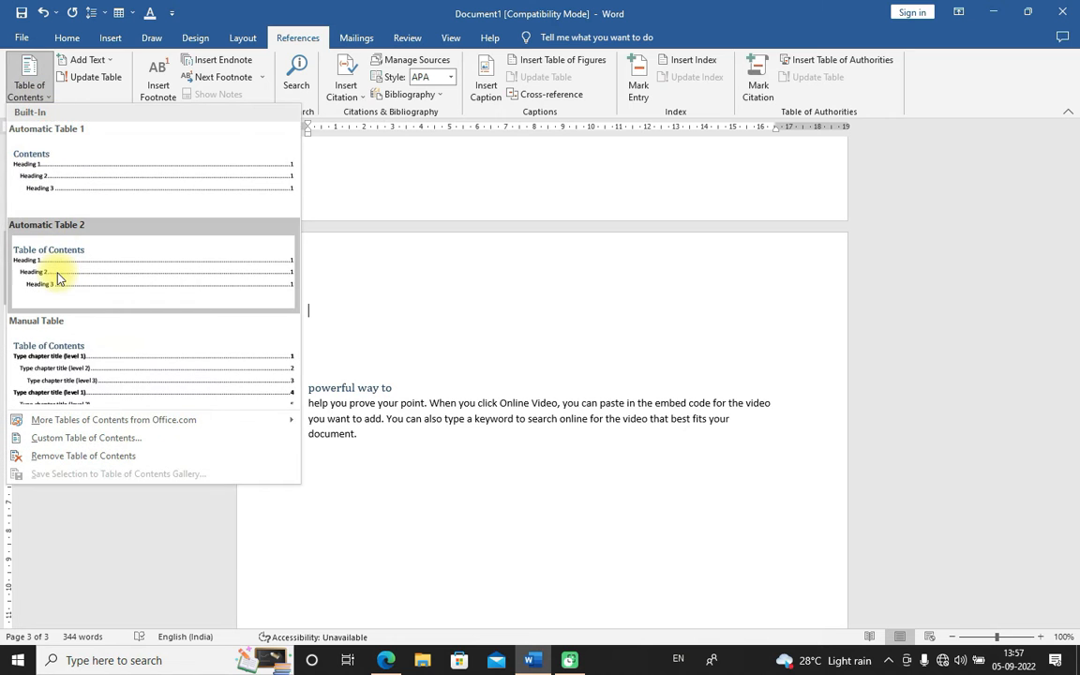
left_click(68, 198)
scroll(385, 387, "up", 4)
left_click(330, 358)
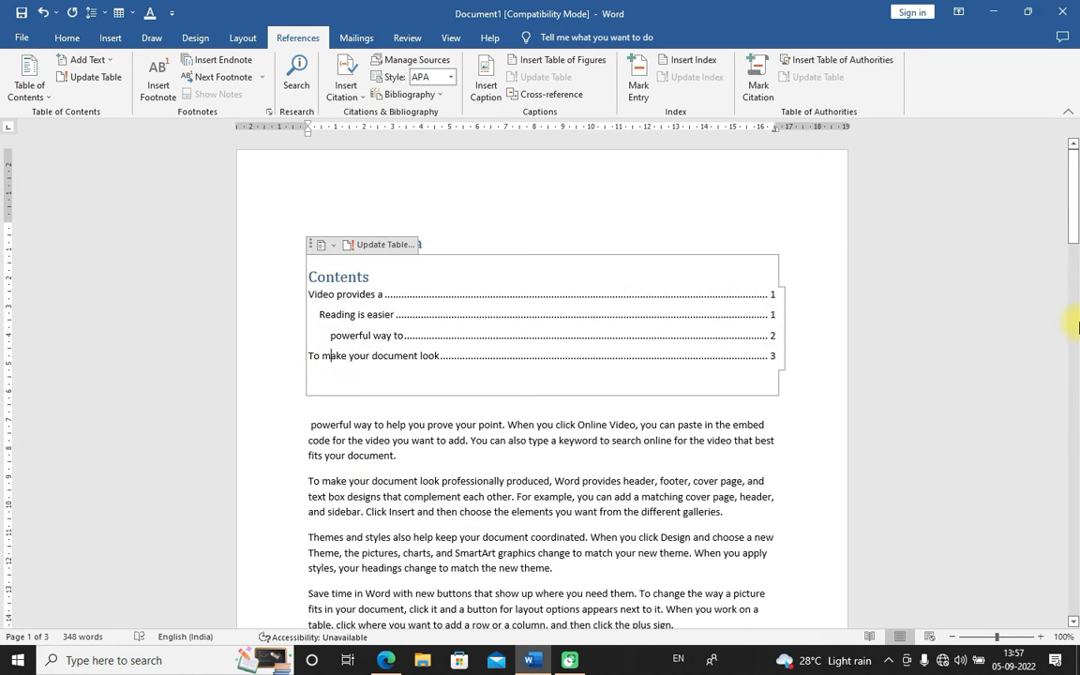
Examine the table of contents gallery and the Add Text level options for the current table
left_click_drag(1075, 219, 1077, 222)
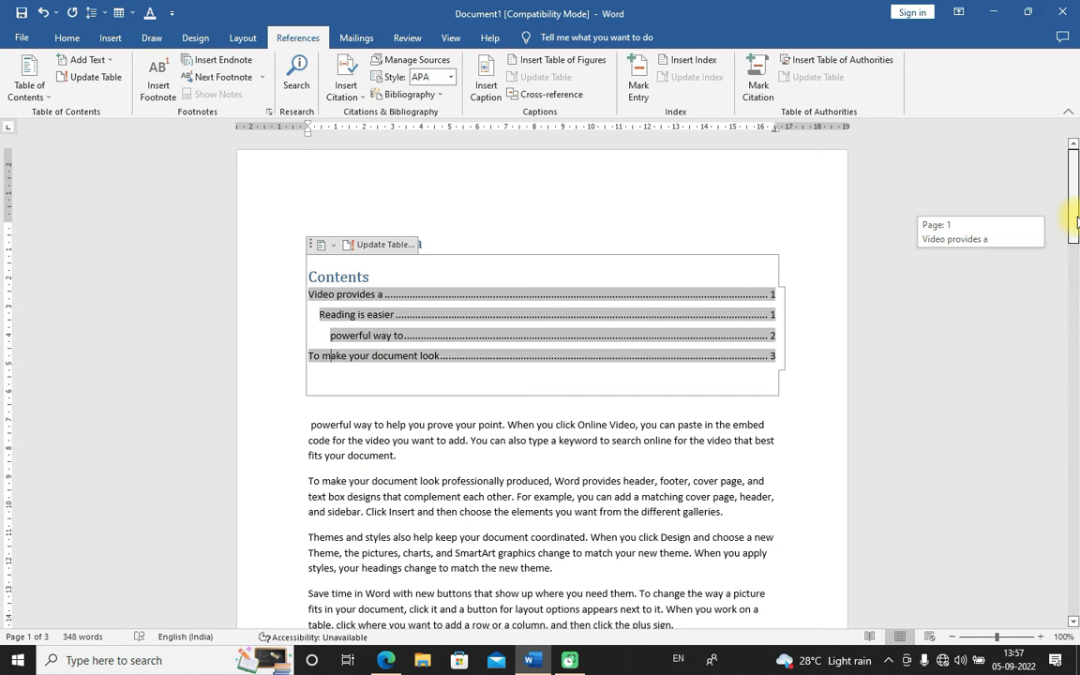
left_click(456, 243)
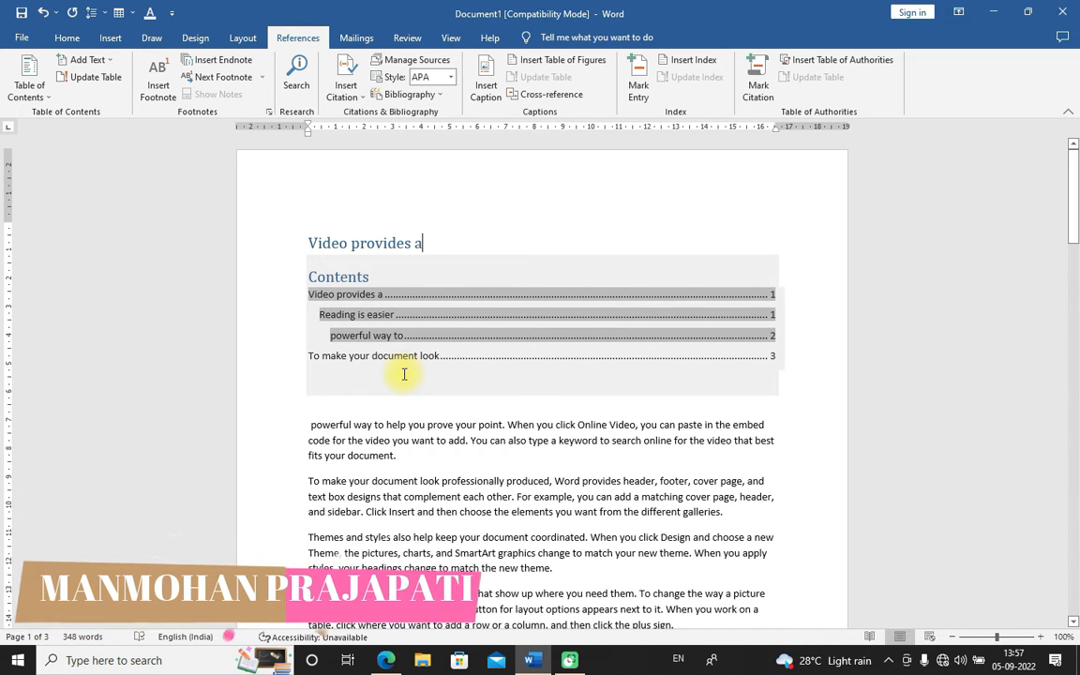
left_click(49, 95)
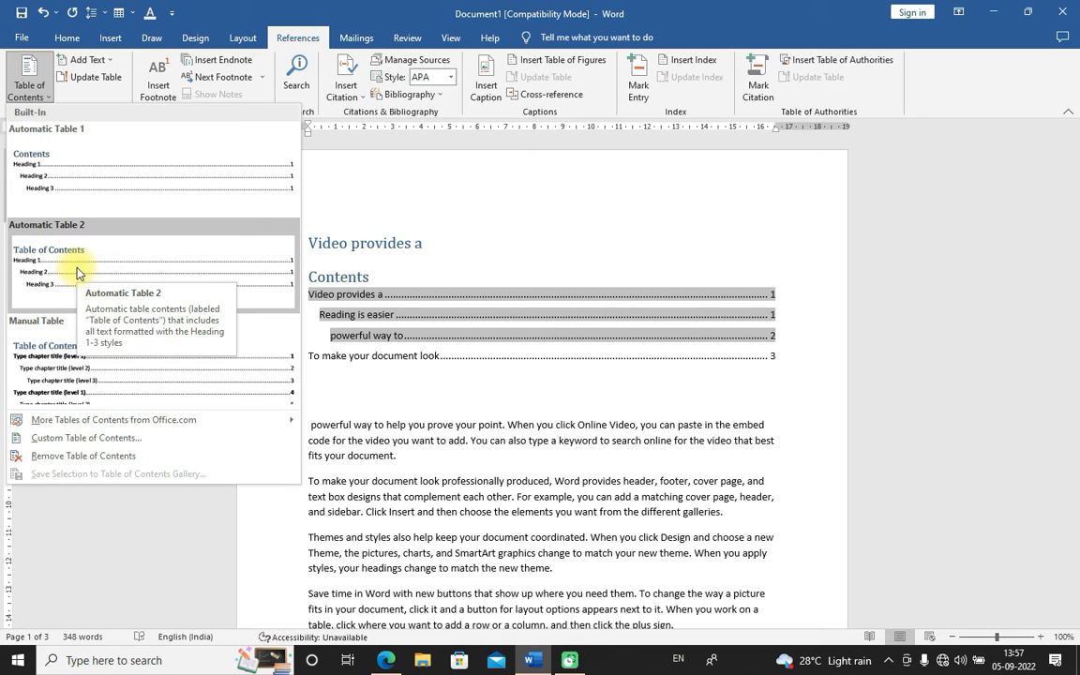
left_click(783, 358)
double_click(774, 355)
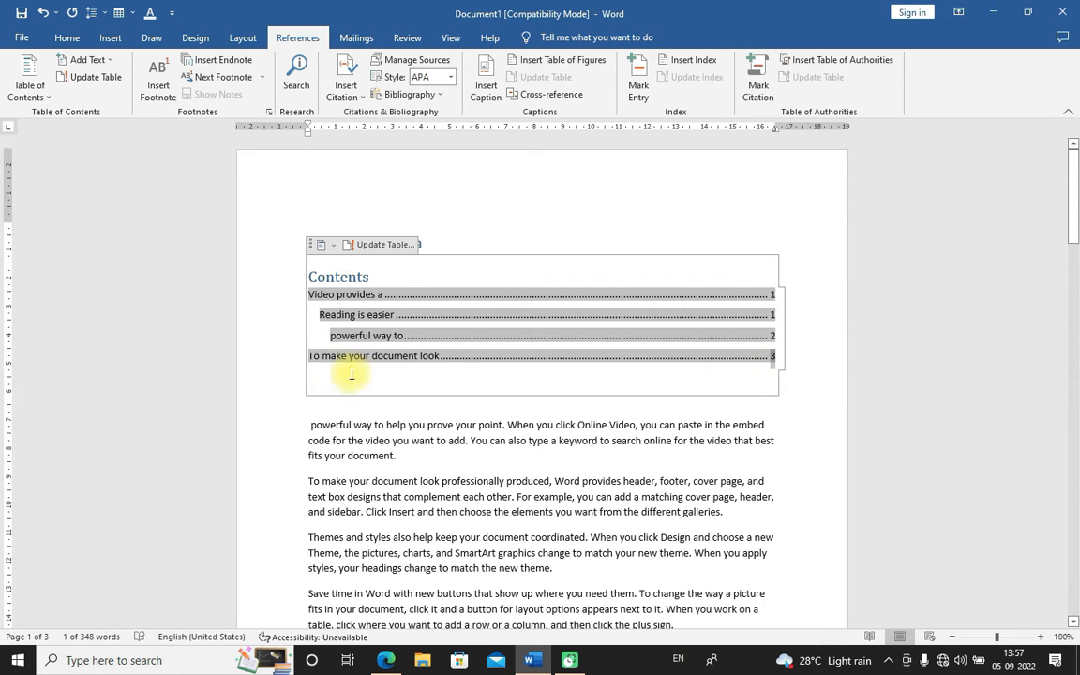
left_click(451, 407)
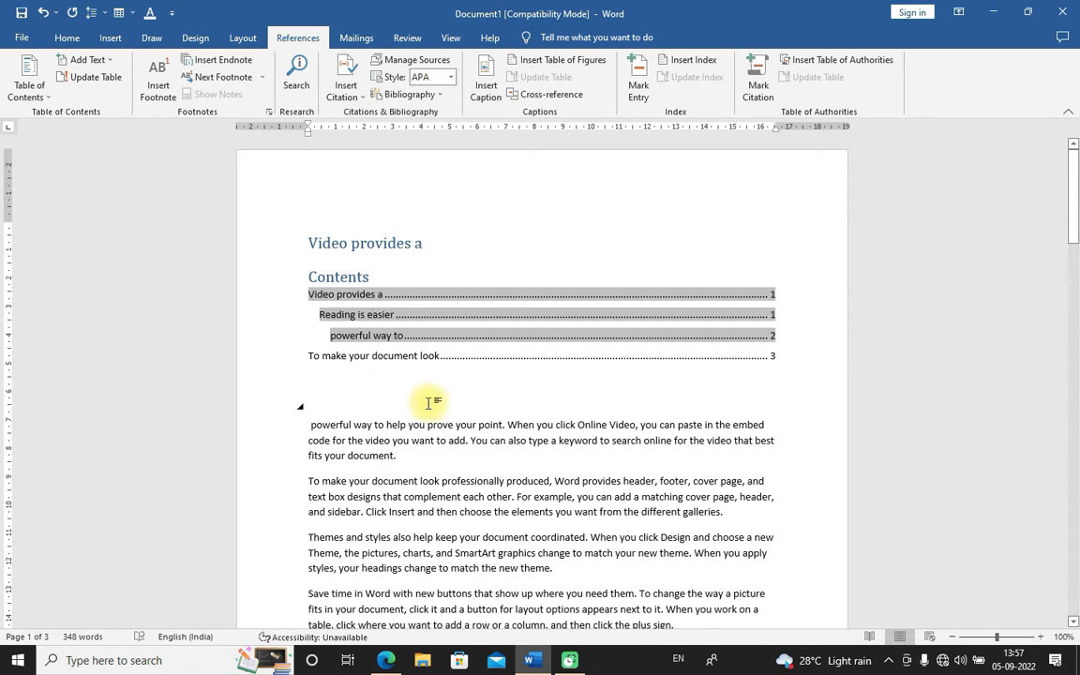
left_click(29, 86)
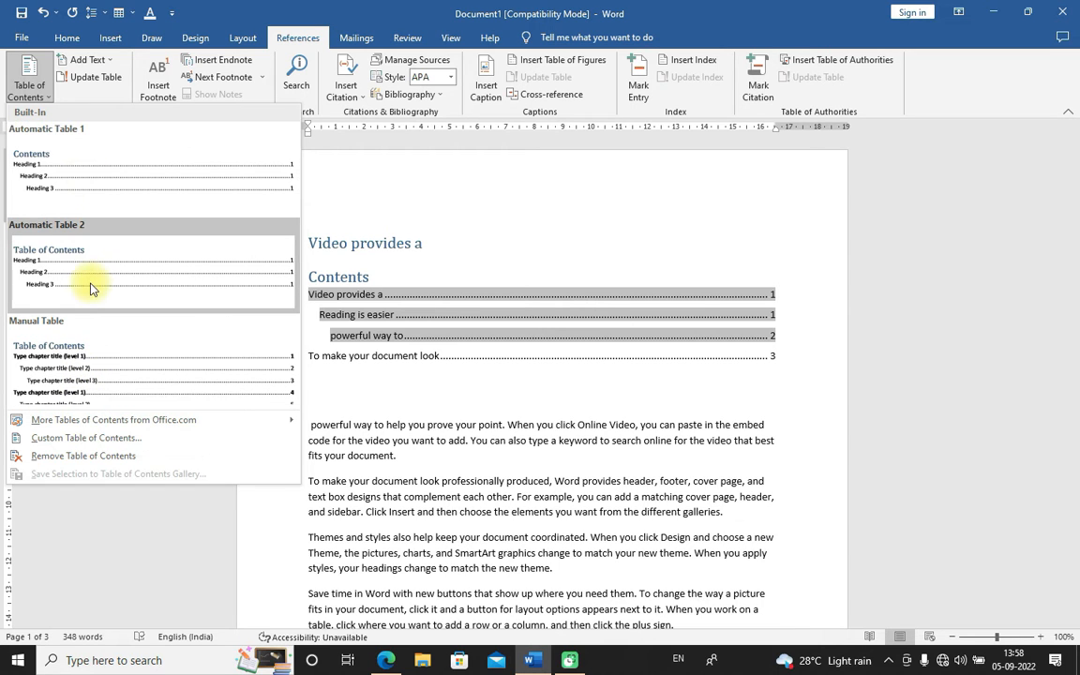
left_click(109, 60)
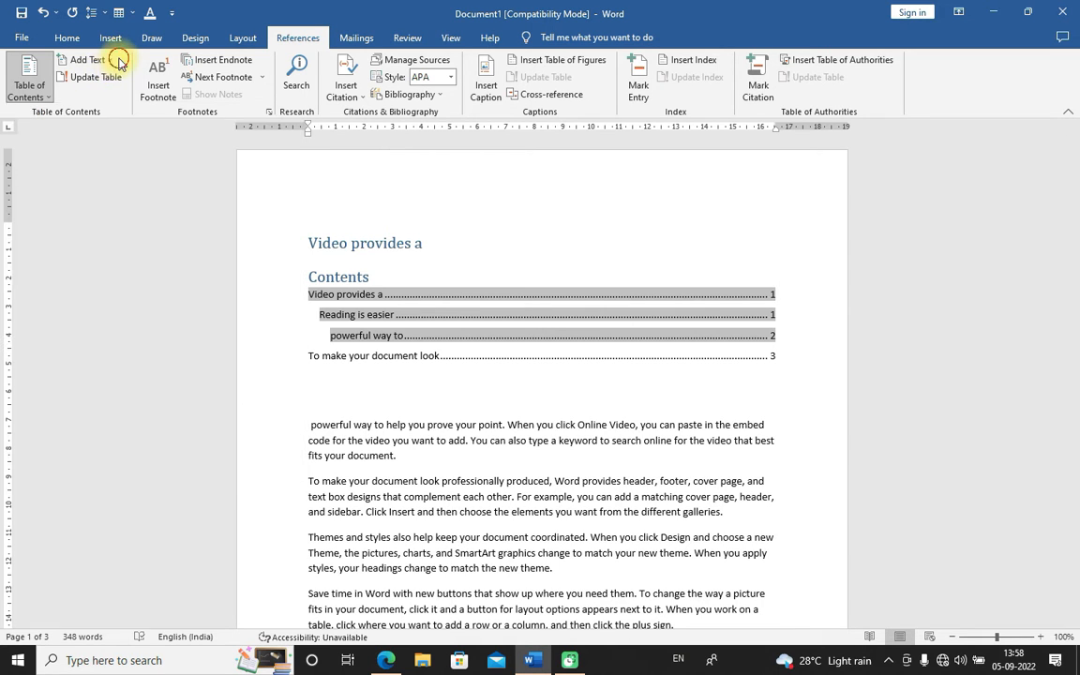
left_click(112, 61)
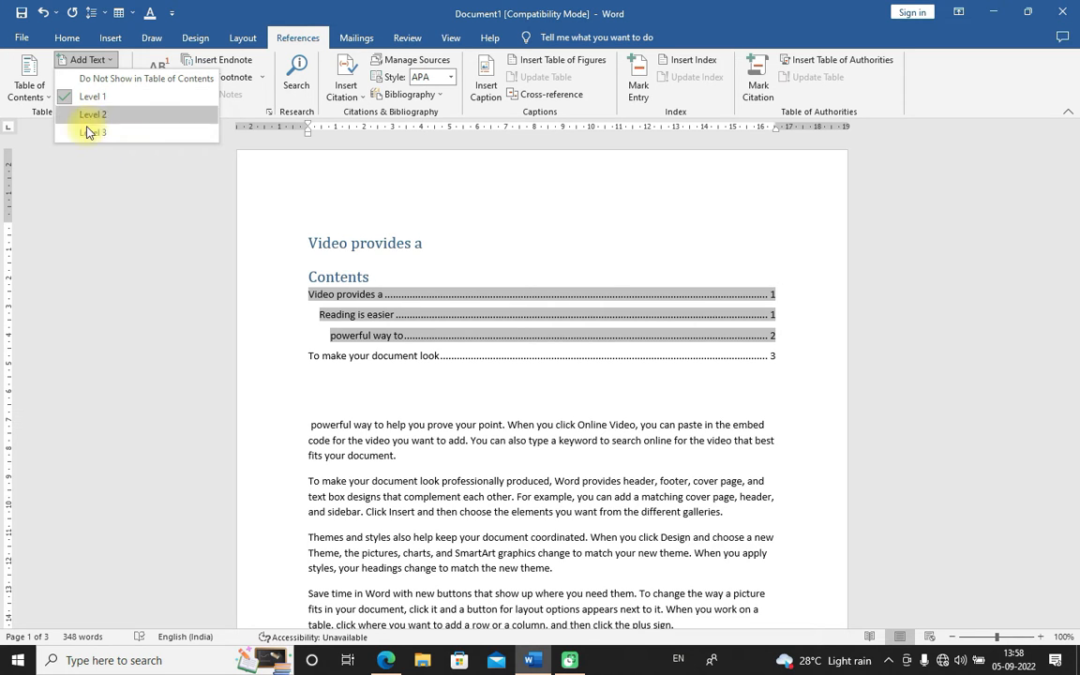
left_click(417, 279)
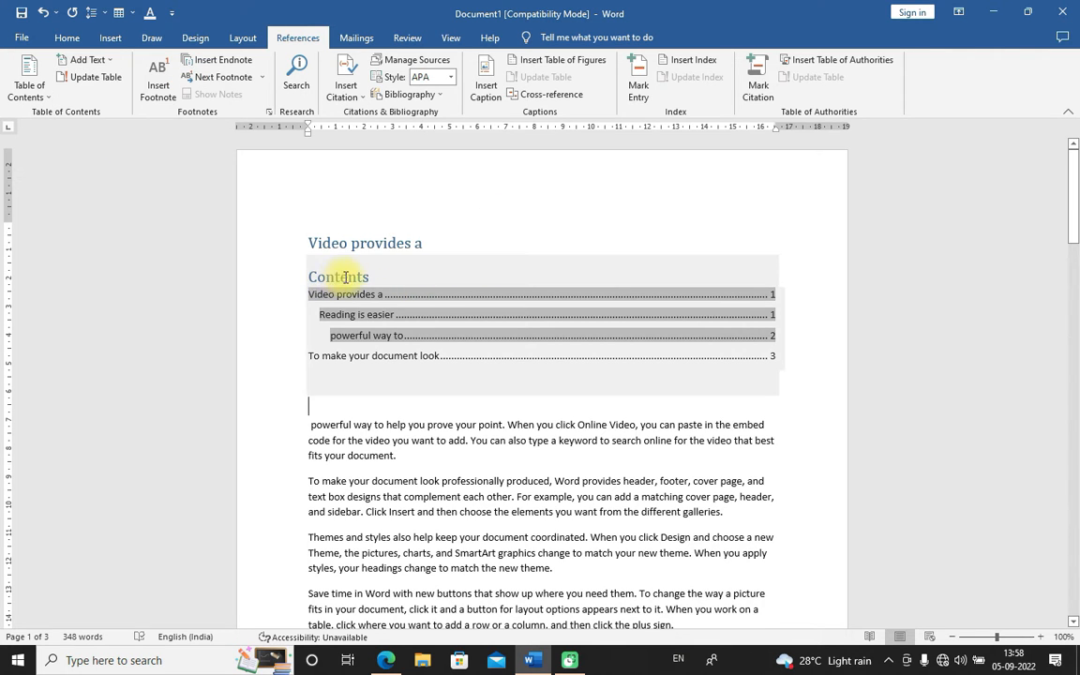
left_click(103, 61)
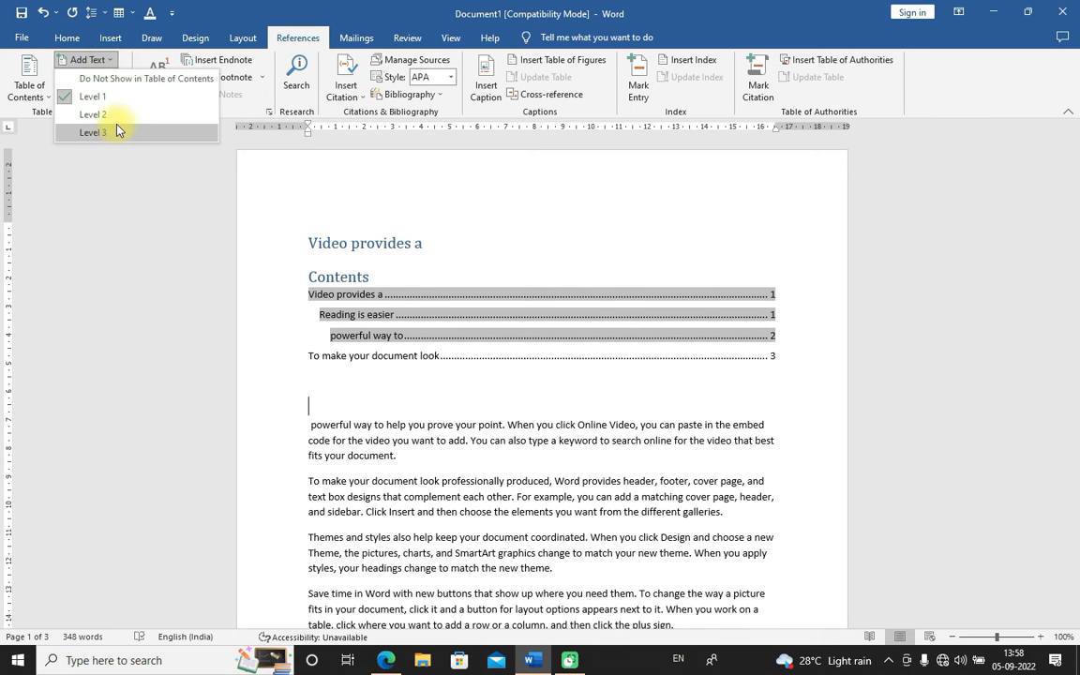
left_click(611, 261)
scroll(415, 514, "down", 2)
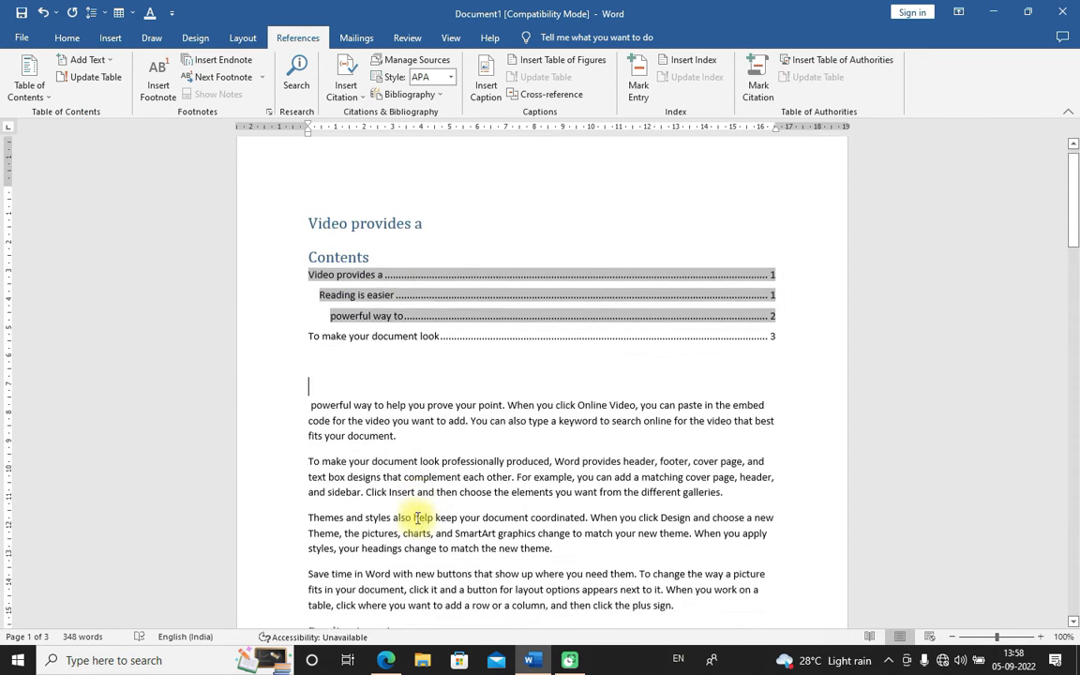
scroll(414, 517, "up", 2)
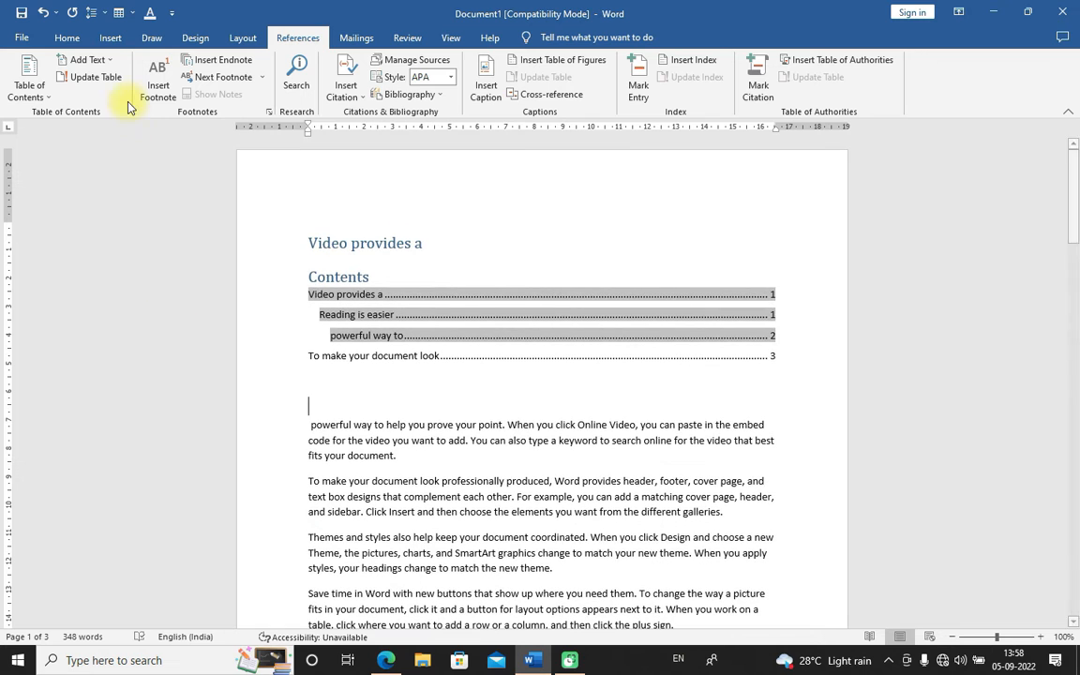
left_click(64, 37)
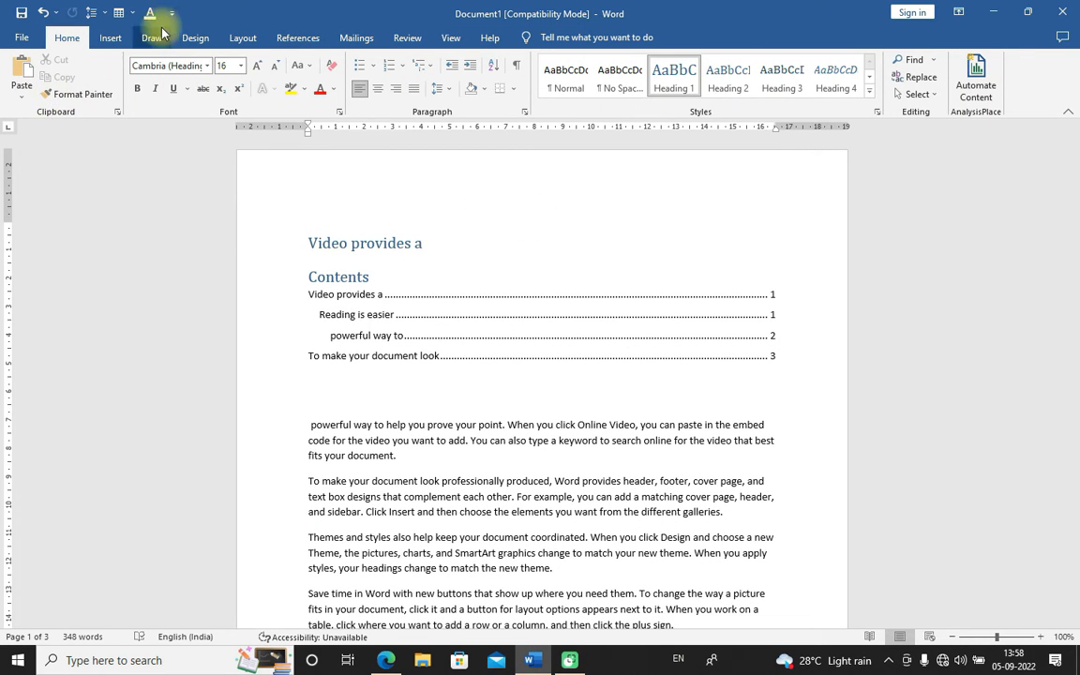
left_click(292, 37)
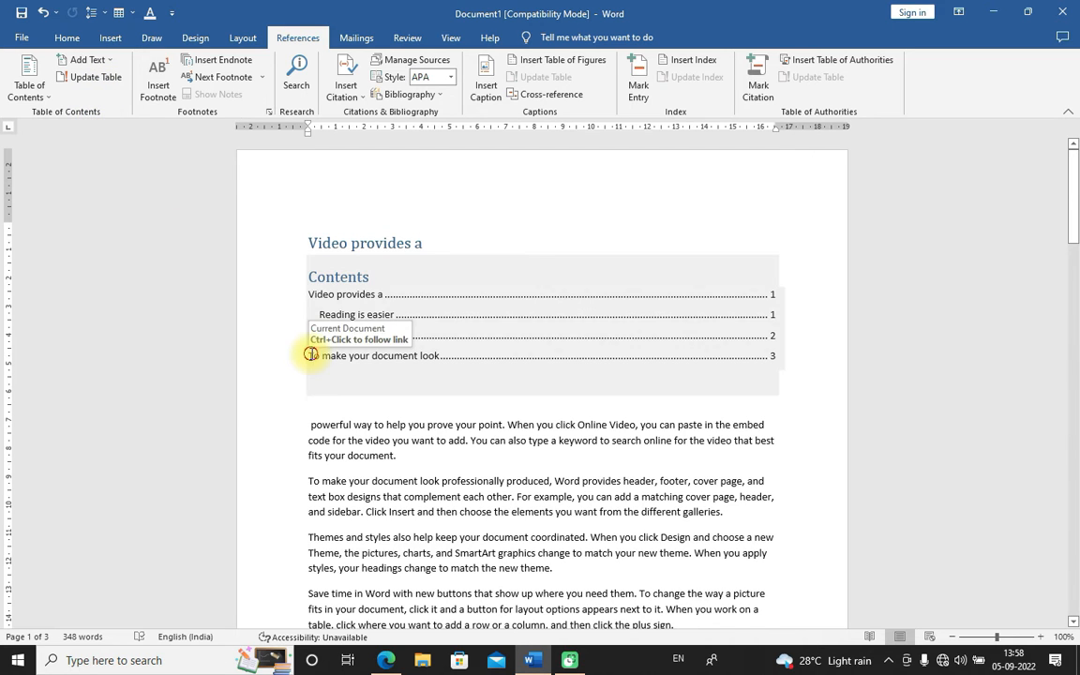
left_click_drag(308, 355, 588, 362)
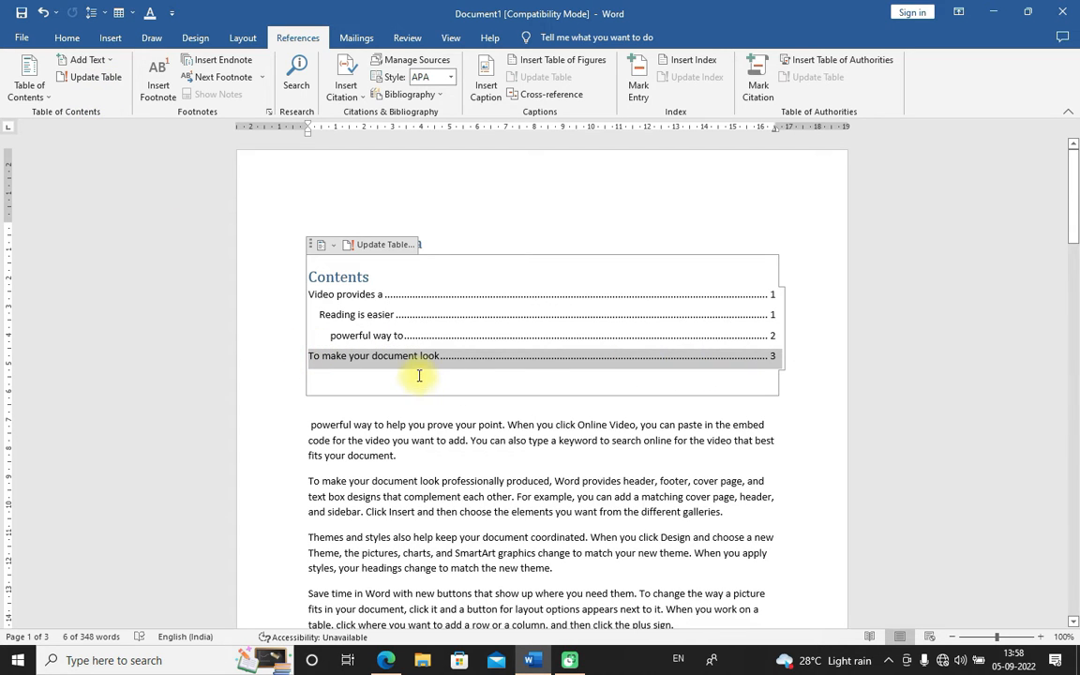
left_click(423, 244)
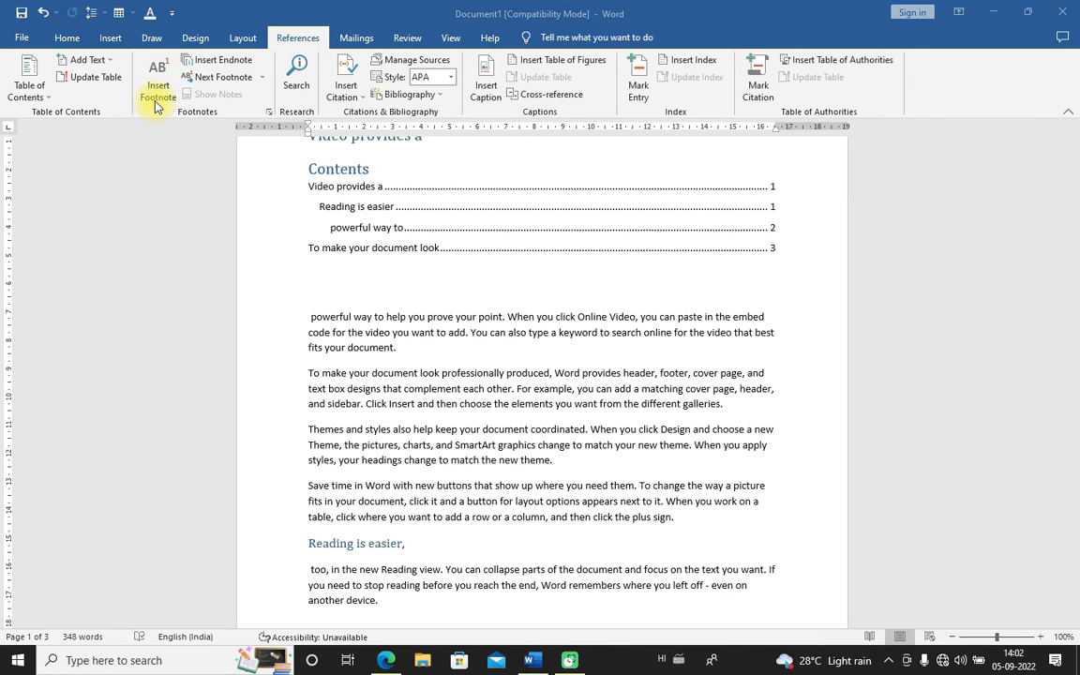
scroll(429, 488, "down", 2)
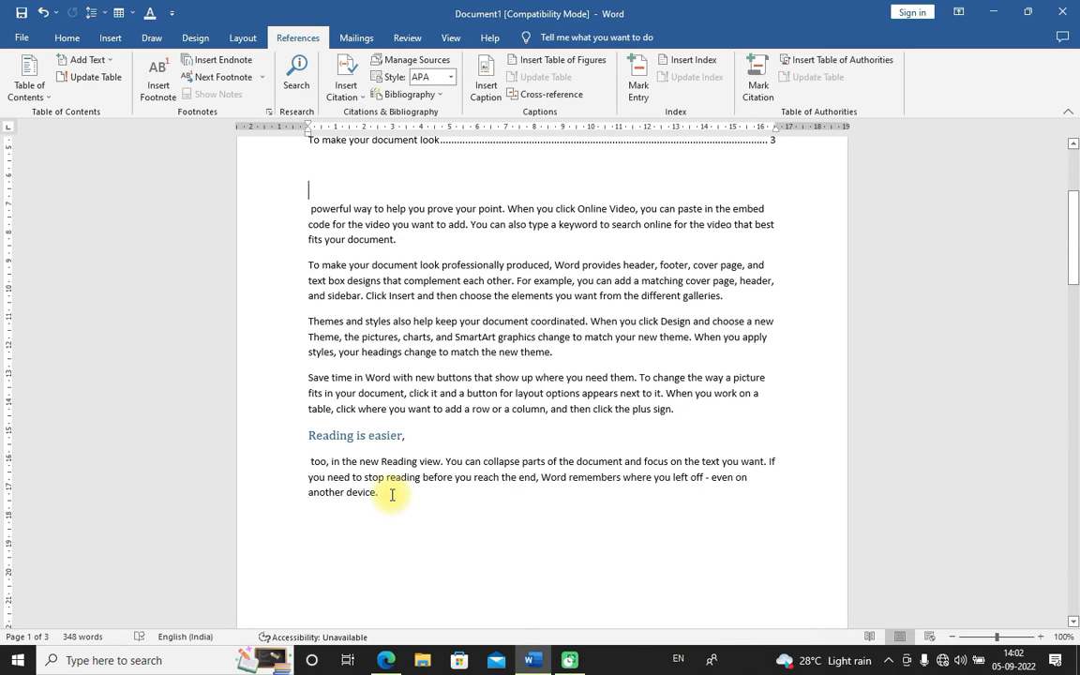
scroll(321, 244, "up", 1)
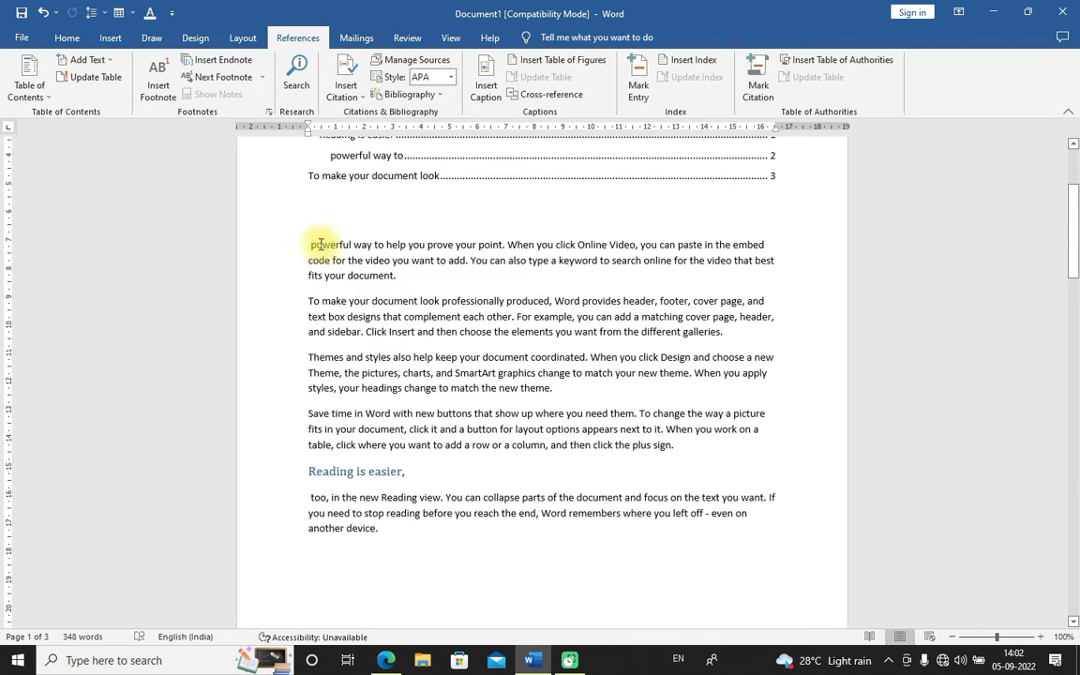
Insert a footnote after "prove your point." and enter EBENEZER HR.SEC.SCHOOL as its text
left_click(309, 245)
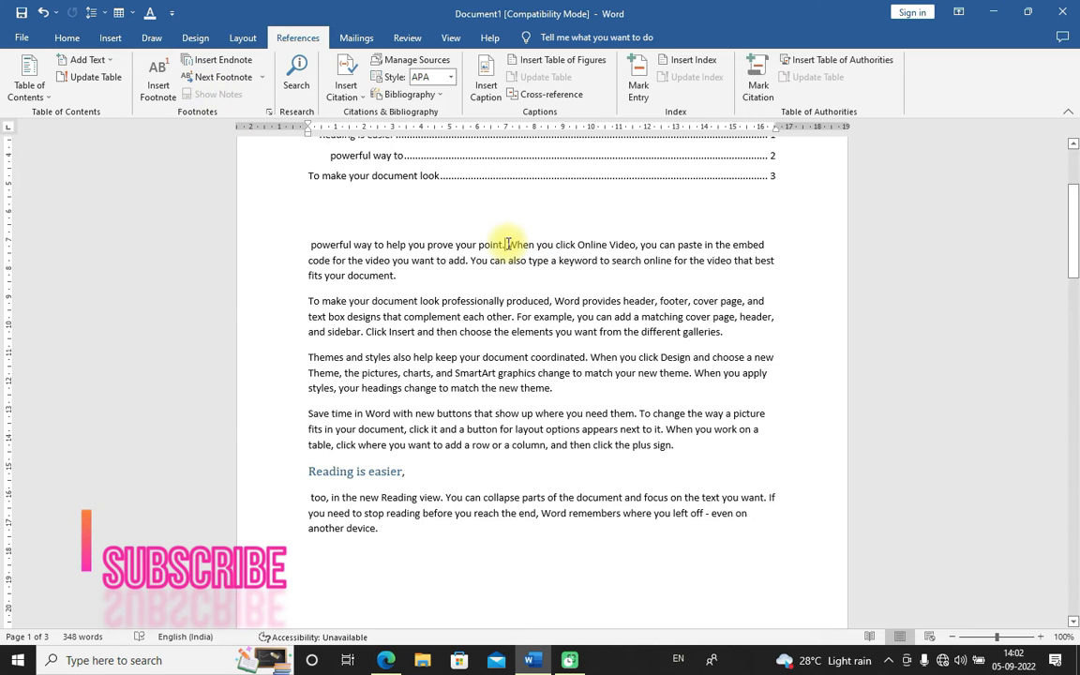
left_click(159, 86)
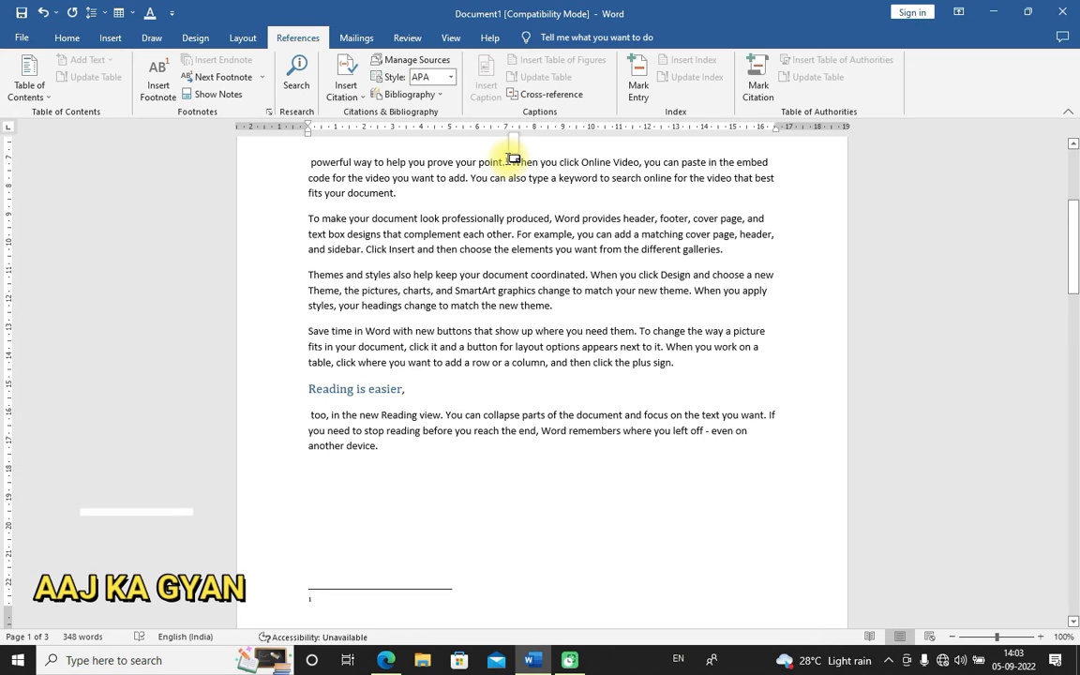
left_click(392, 591)
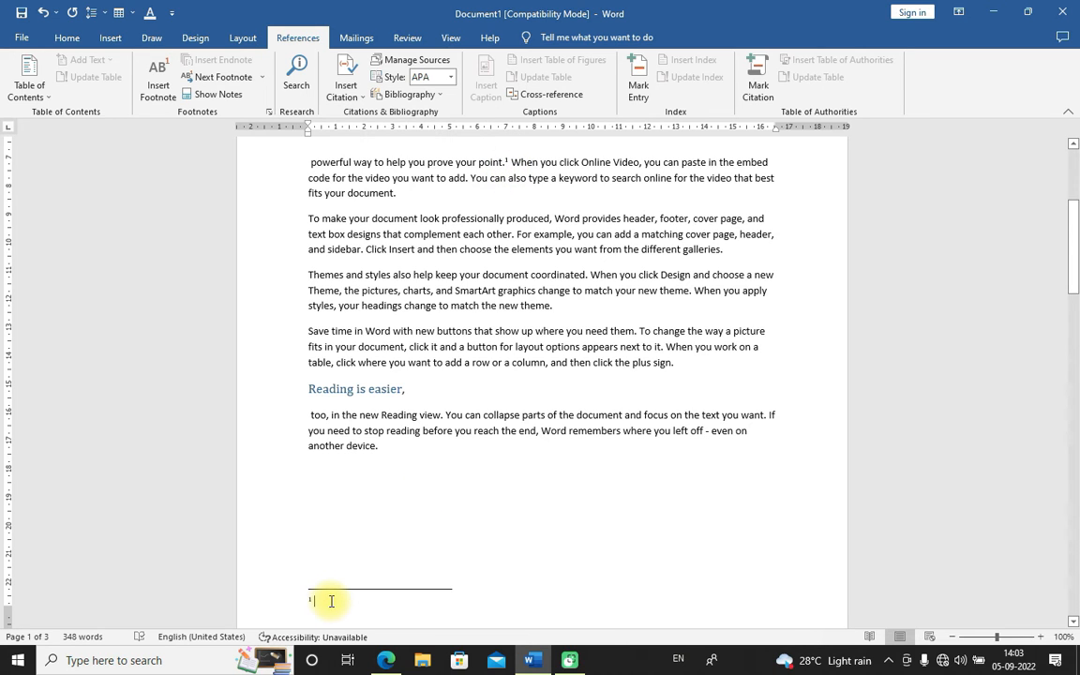
type("EBENE")
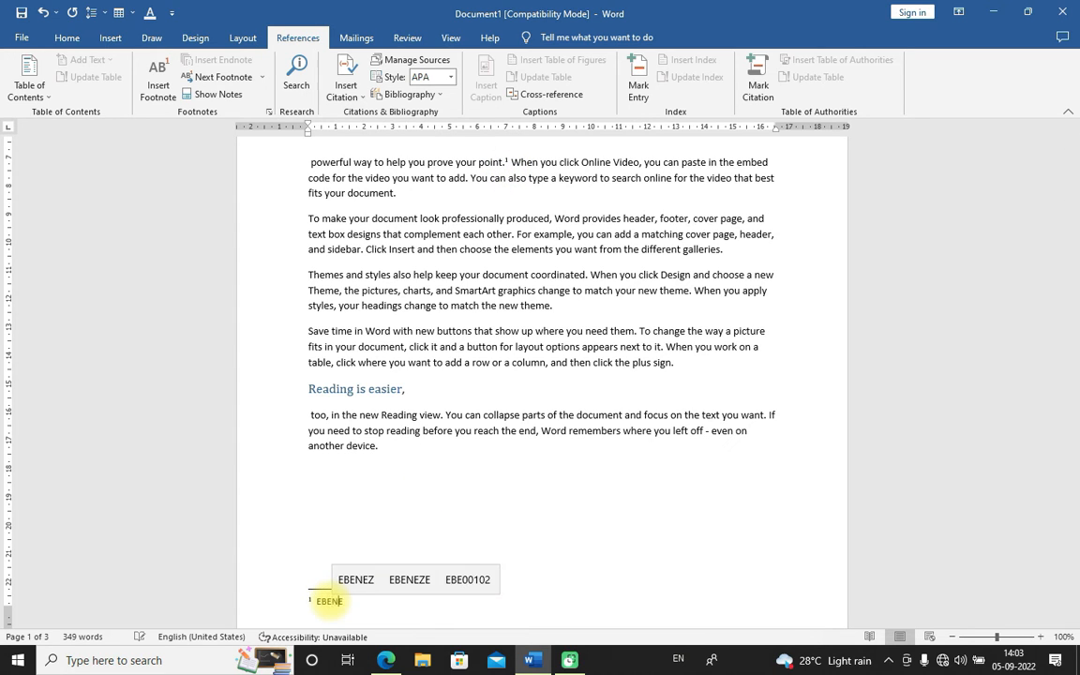
type("ZER HR")
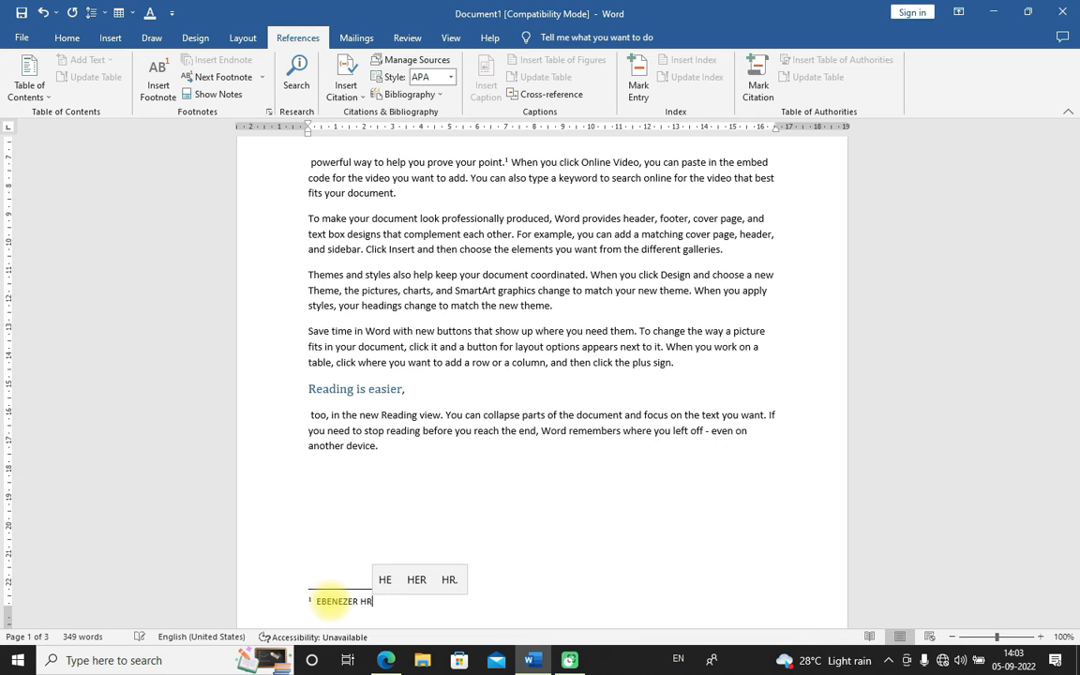
type(".SEC.SC")
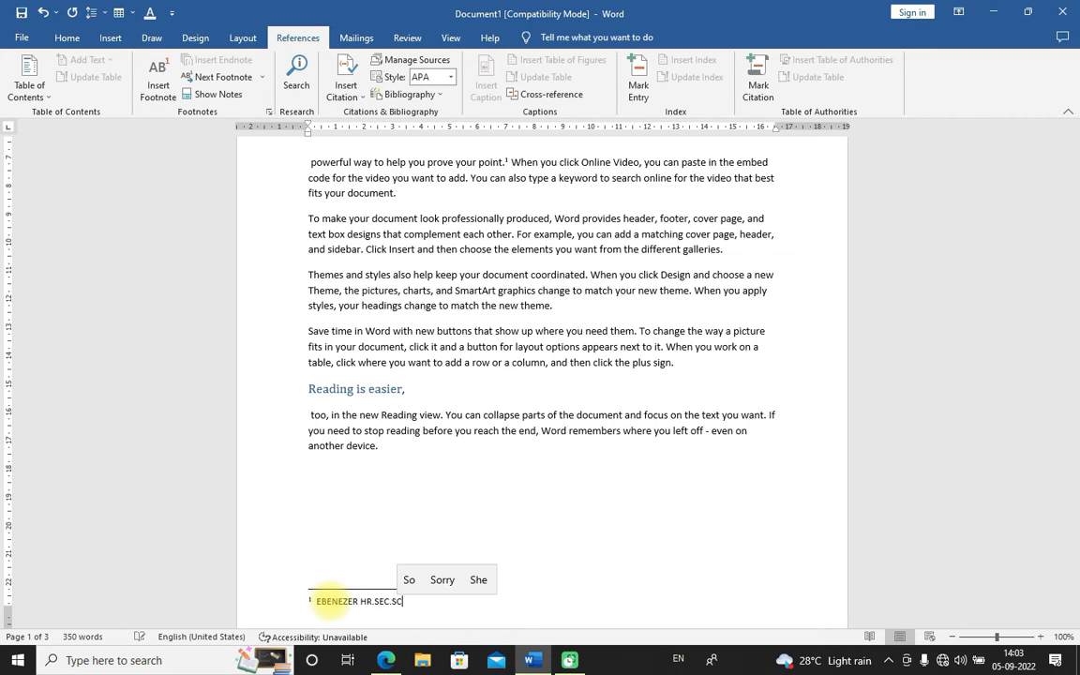
type("HOOL")
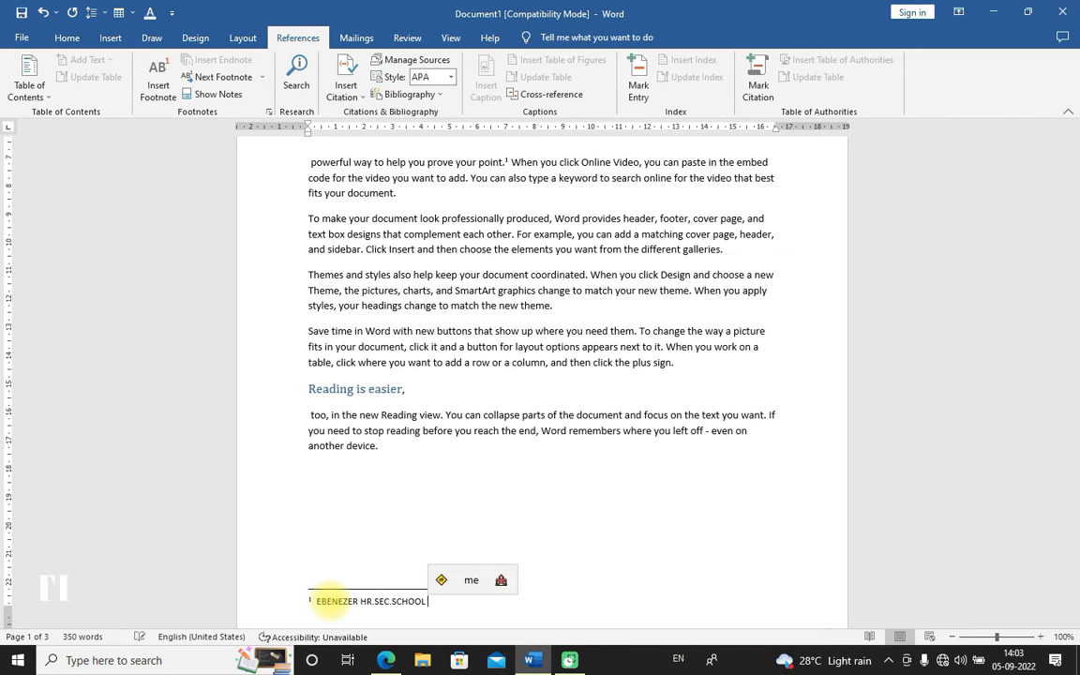
left_click(506, 501)
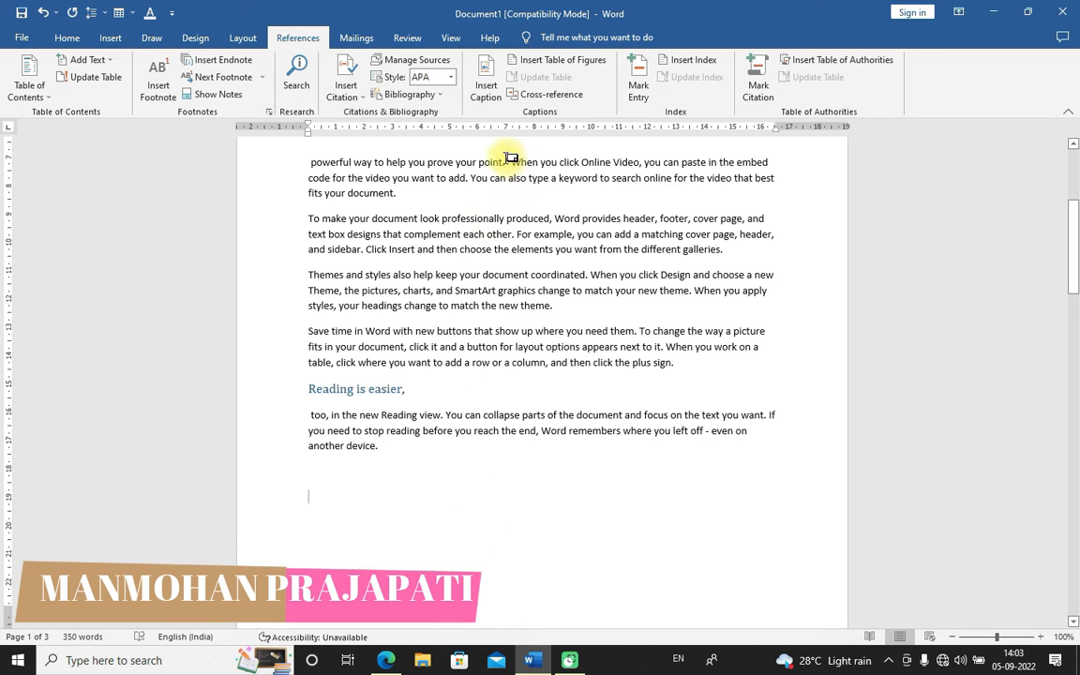
mouse_move(508, 155)
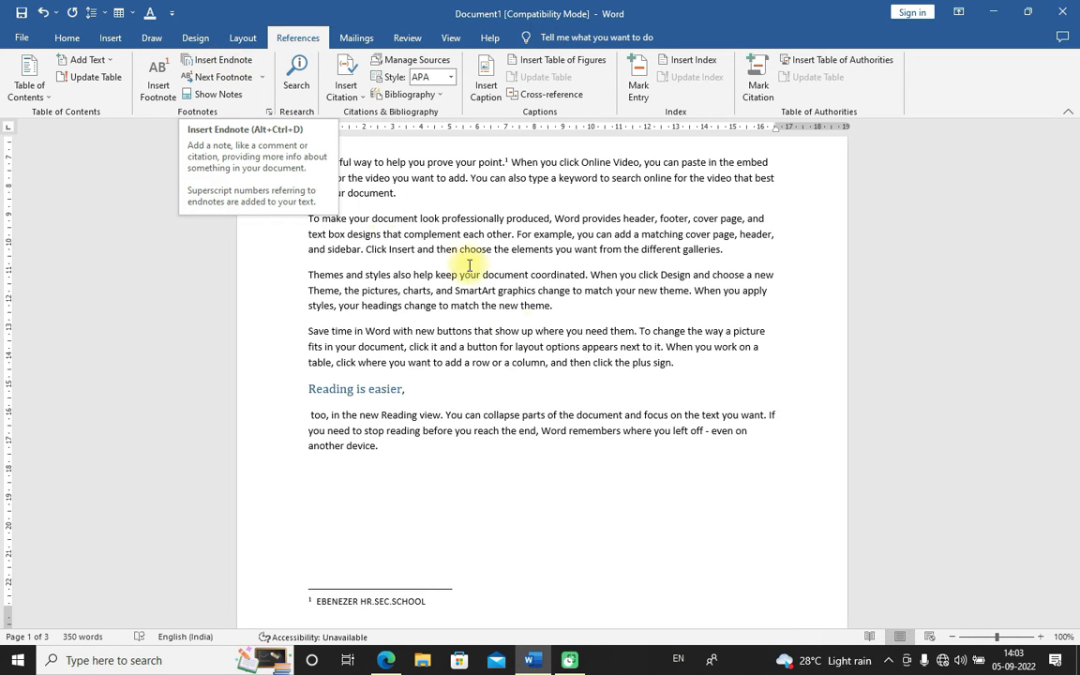
Insert an endnote after "produced," in the "To make your document look" paragraph and enter ANSH COLLAGE as its text
scroll(465, 474, "up", 3)
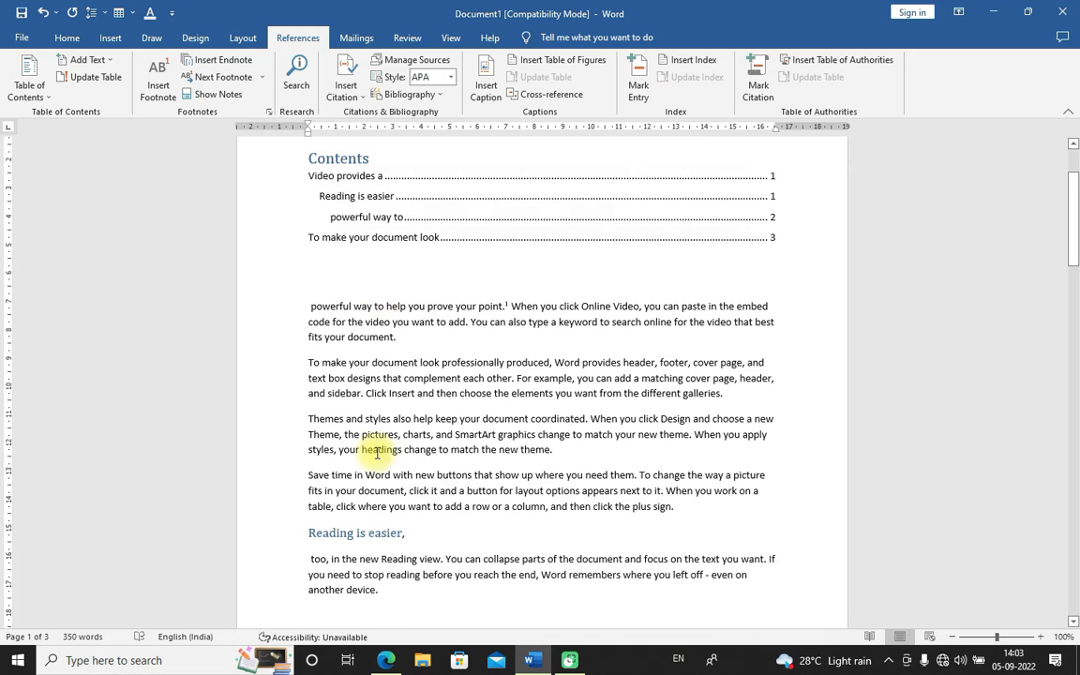
scroll(362, 477, "down", 3)
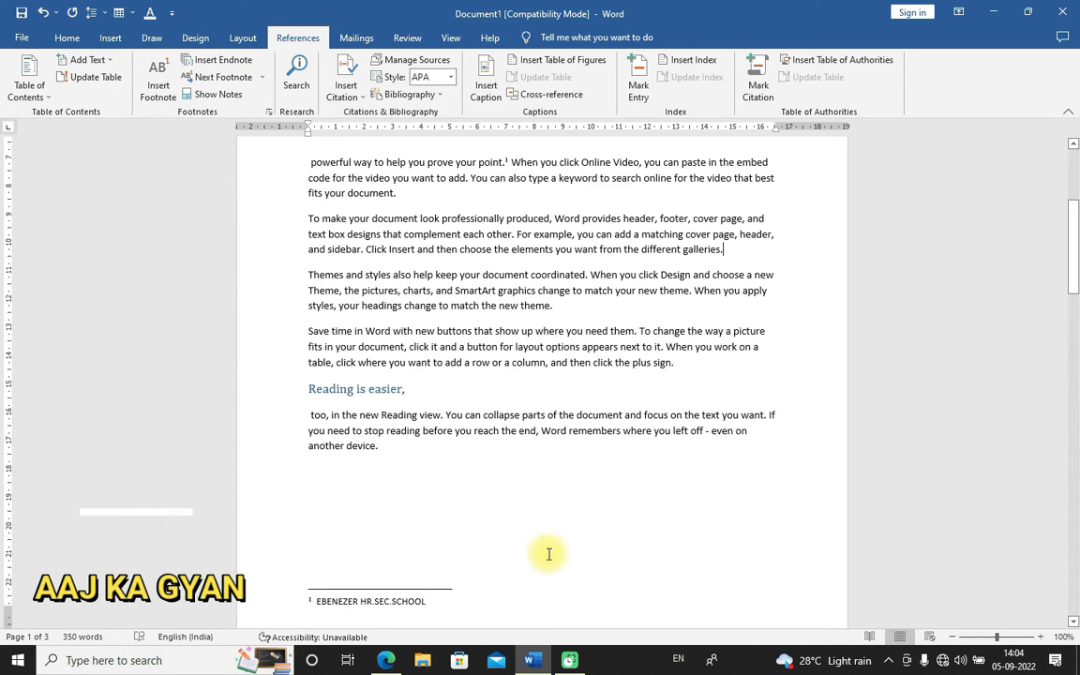
left_click(467, 588)
scroll(461, 516, "down", 6)
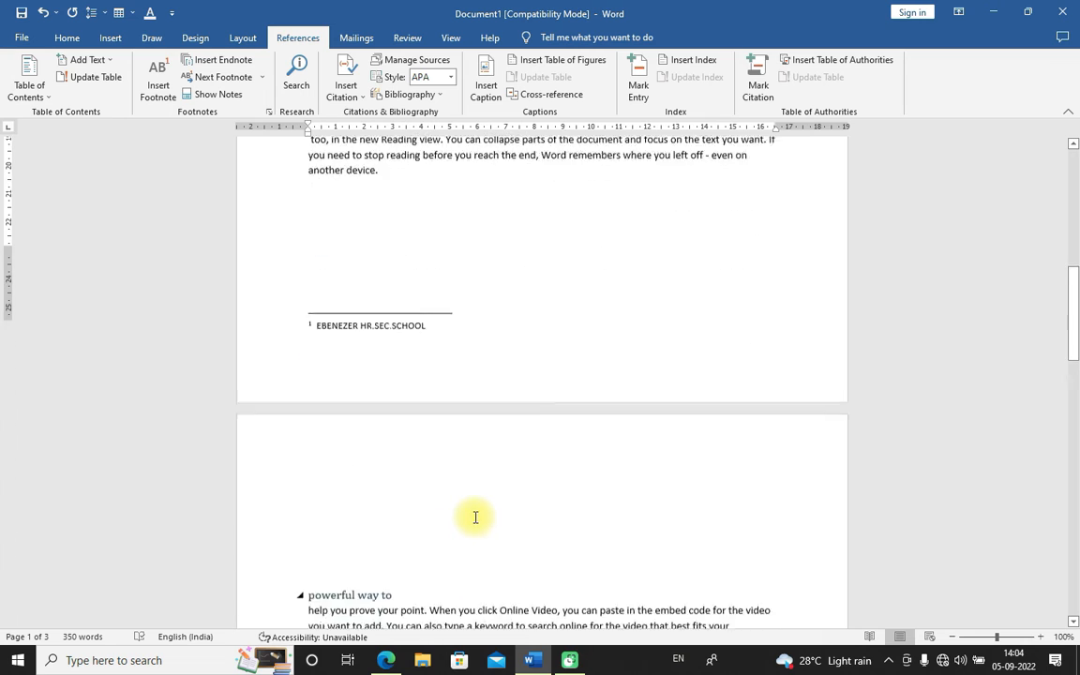
scroll(461, 513, "up", 3)
scroll(436, 421, "up", 4)
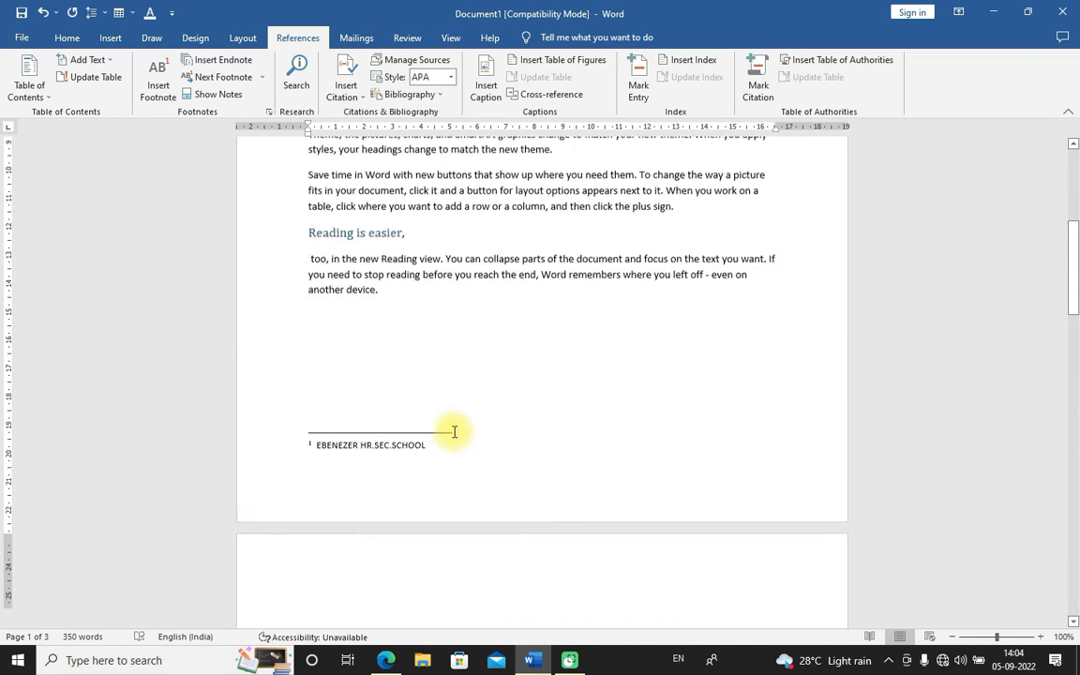
scroll(389, 433, "up", 5)
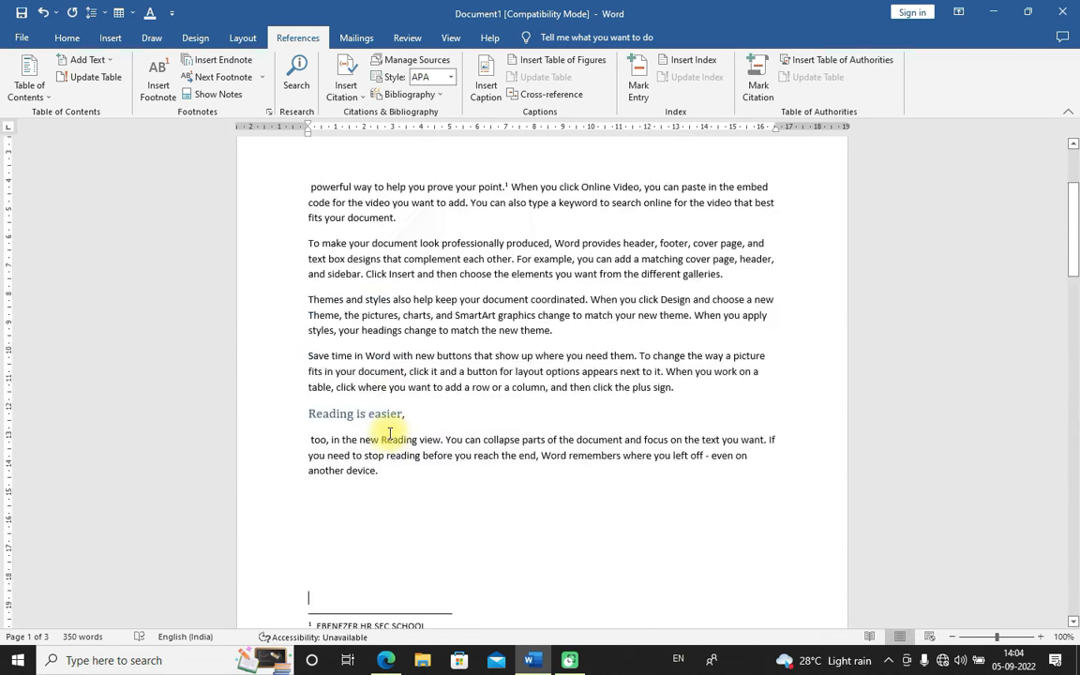
scroll(392, 319, "down", 2)
scroll(393, 319, "up", 2)
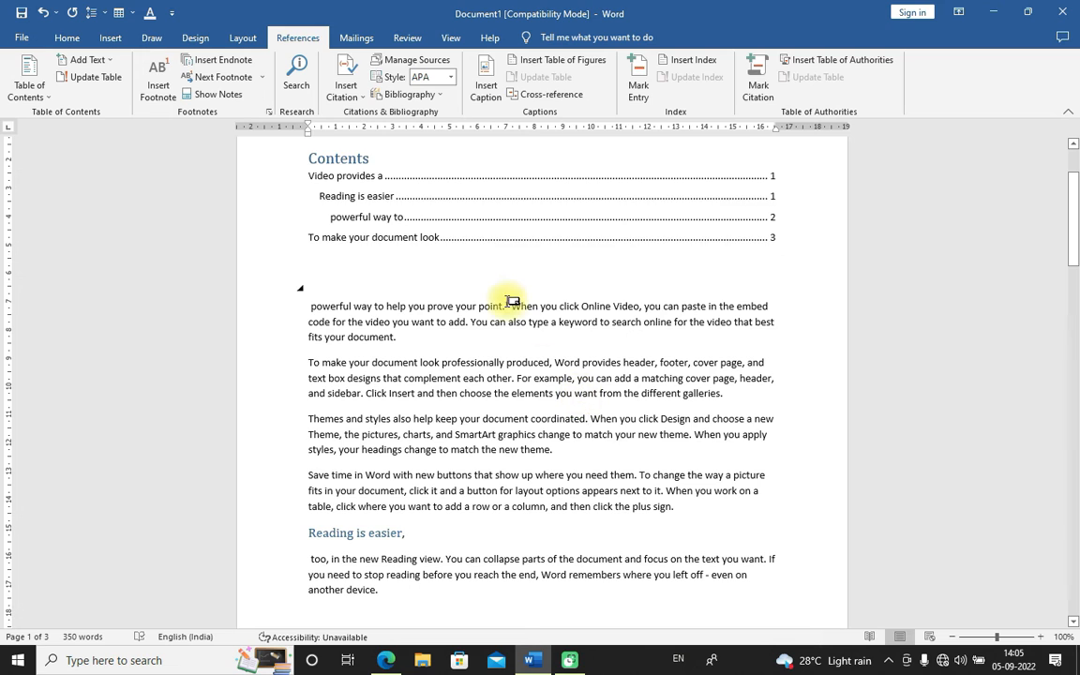
mouse_move(512, 305)
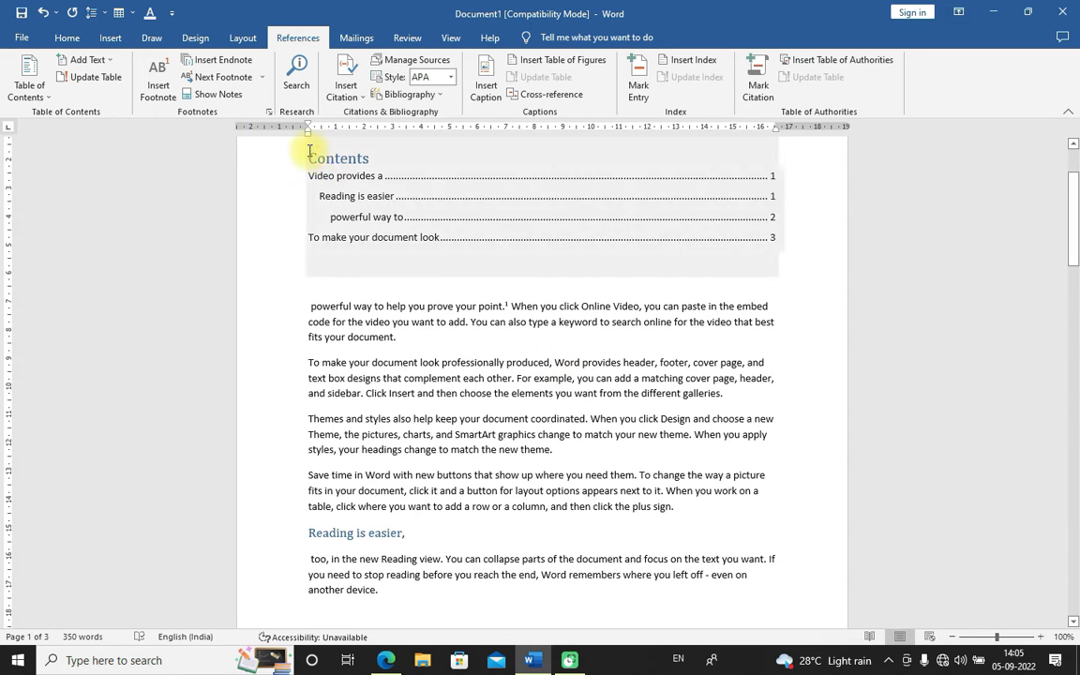
left_click(222, 63)
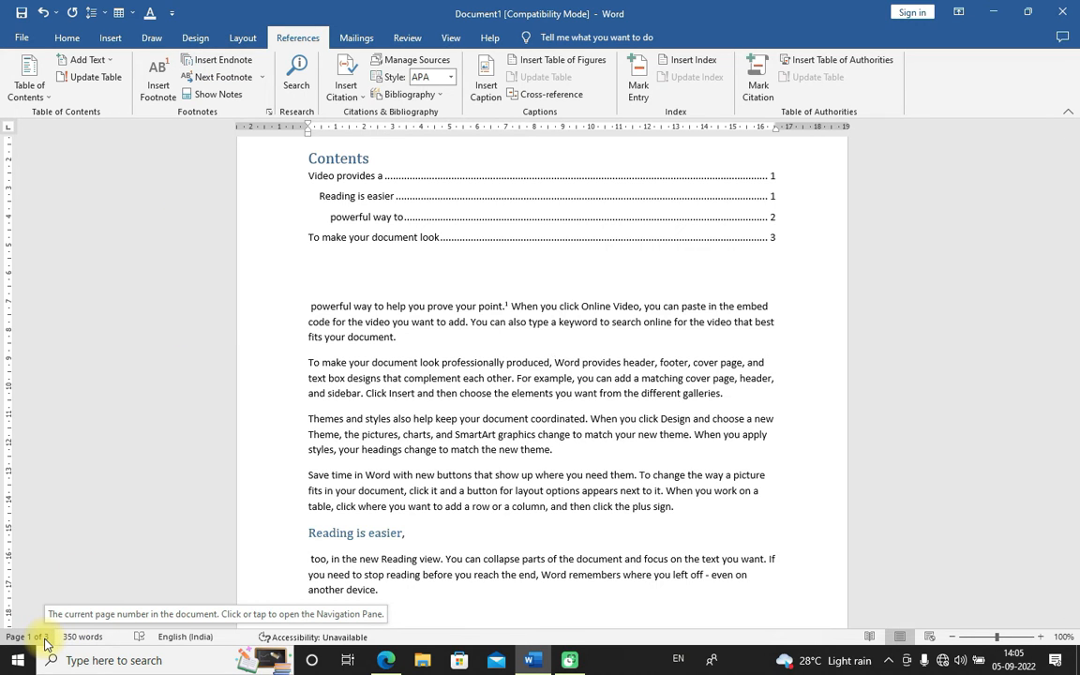
left_click(225, 61)
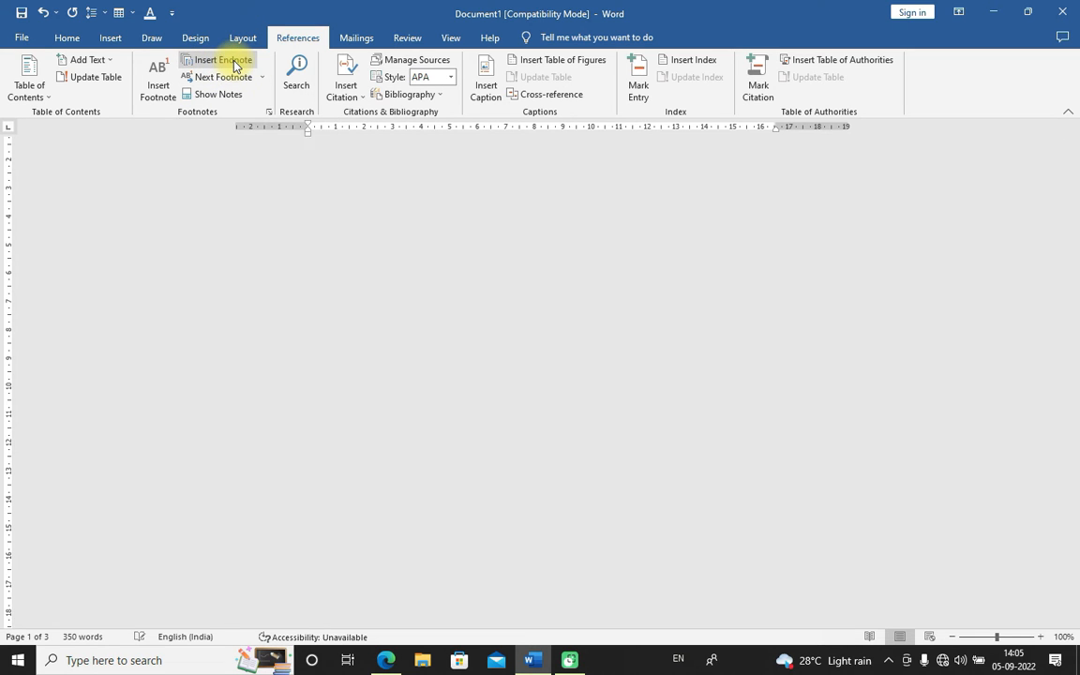
scroll(480, 388, "up", 4)
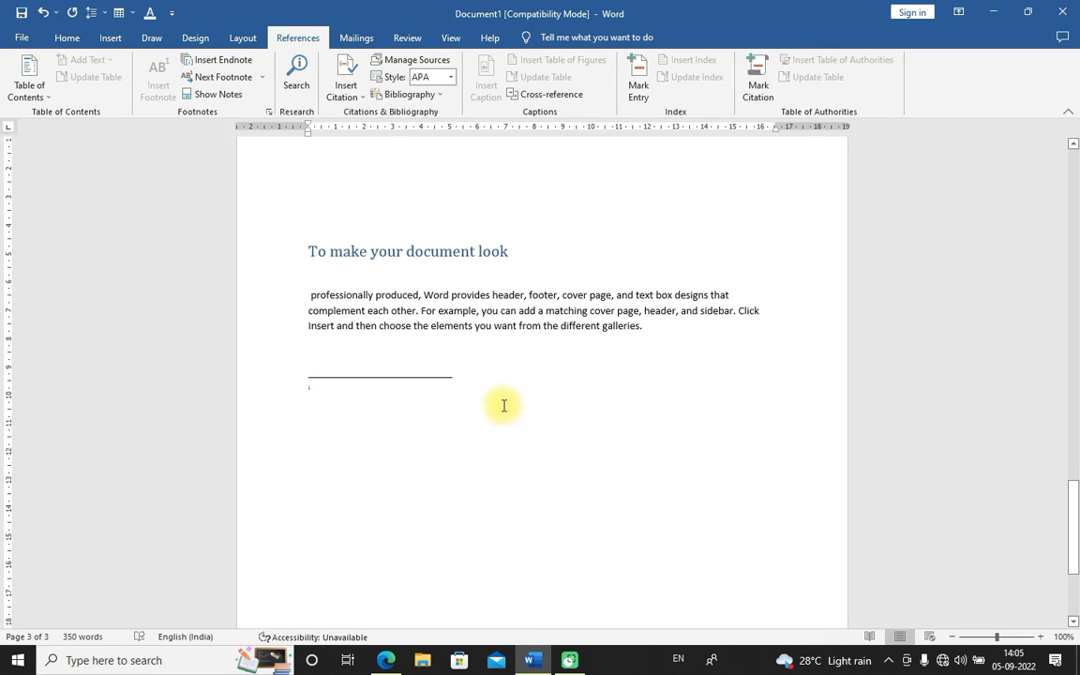
left_click_drag(1074, 521, 1072, 599)
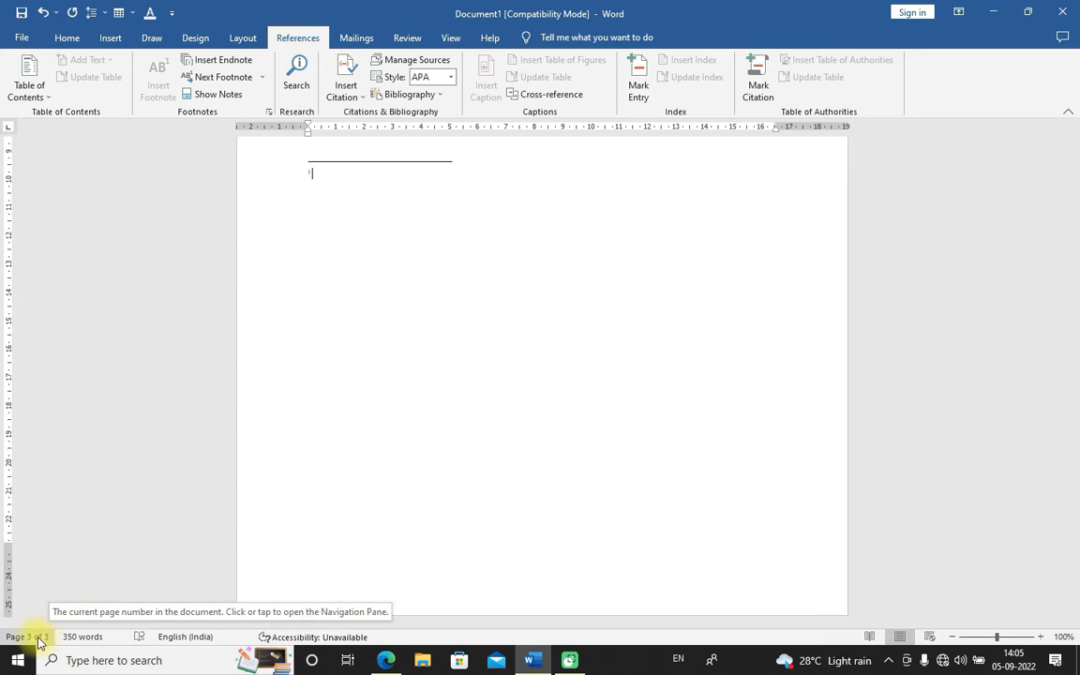
scroll(358, 385, "up", 3)
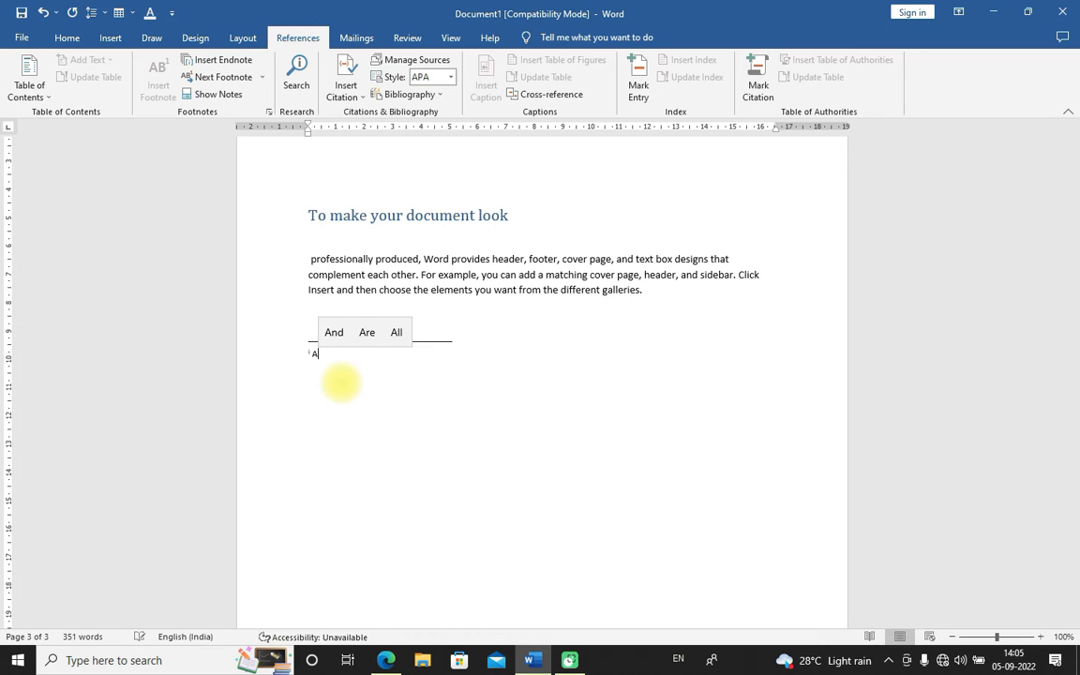
type("NSH")
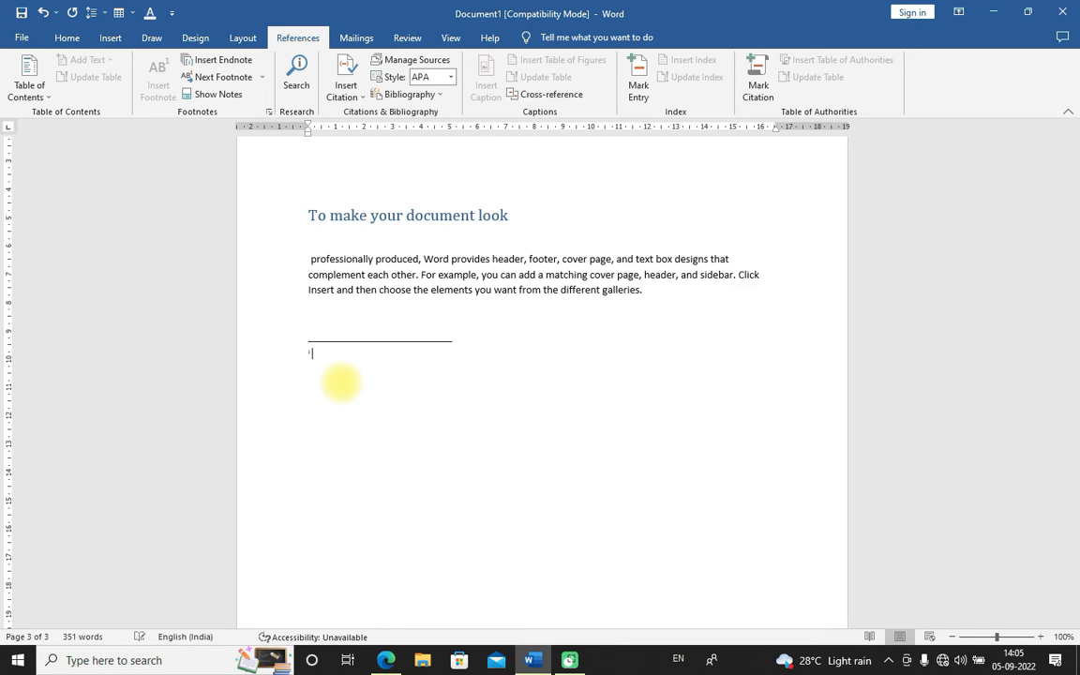
type("NSH COLLAGE")
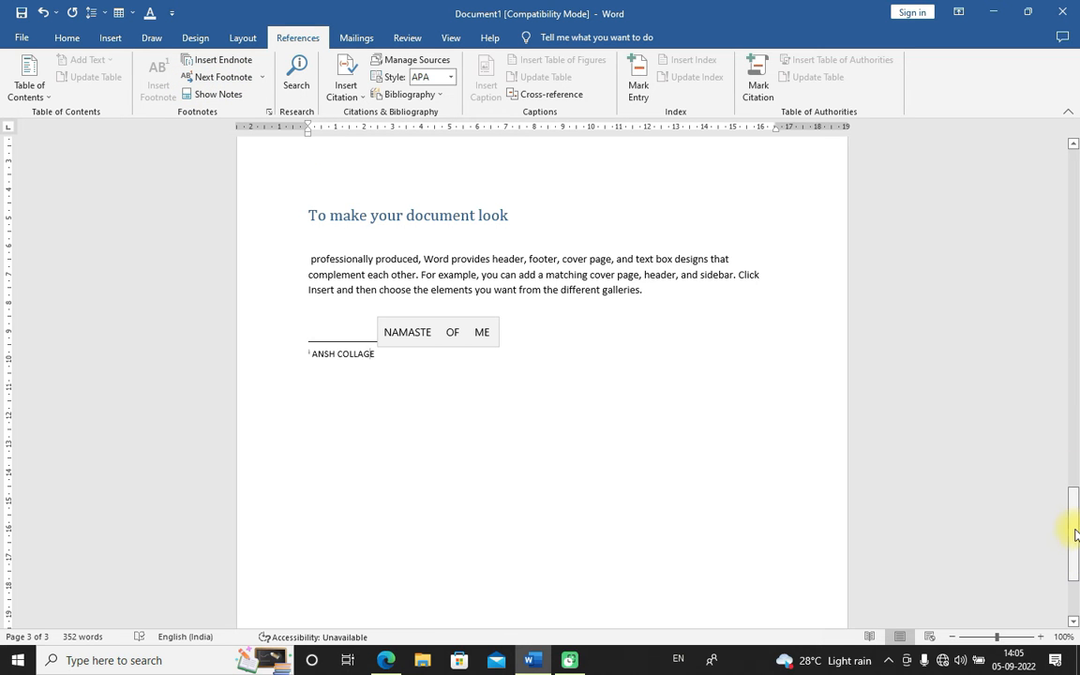
Scroll back through the document to examine the table of contents and the new endnote mark in the body text
left_click_drag(1073, 527, 1070, 154)
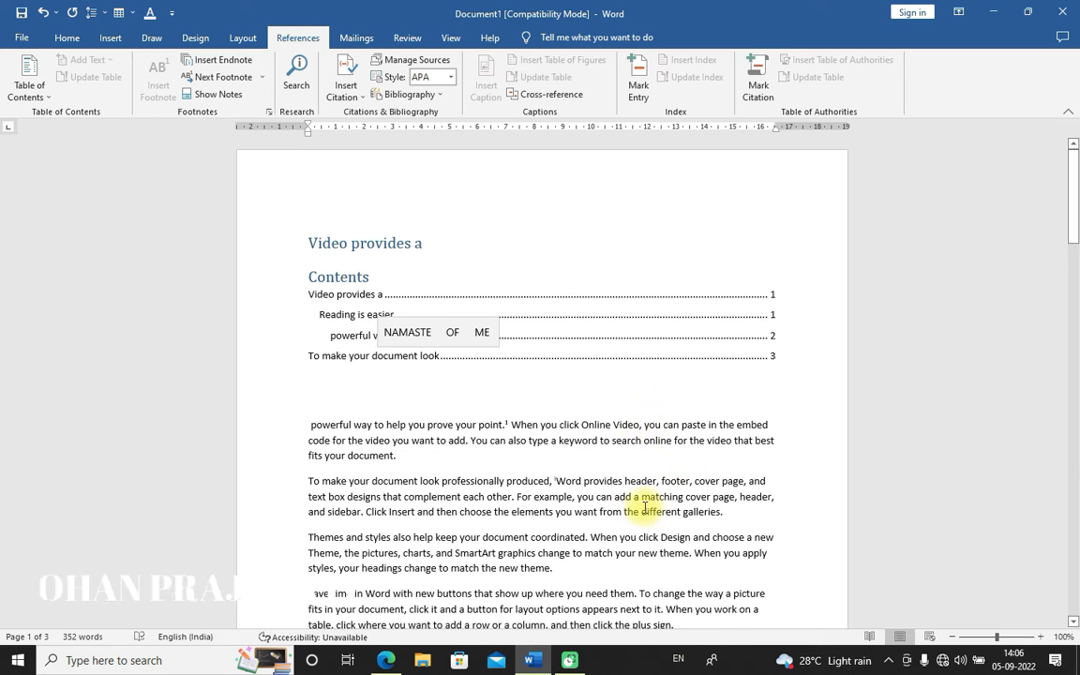
scroll(642, 492, "down", 2)
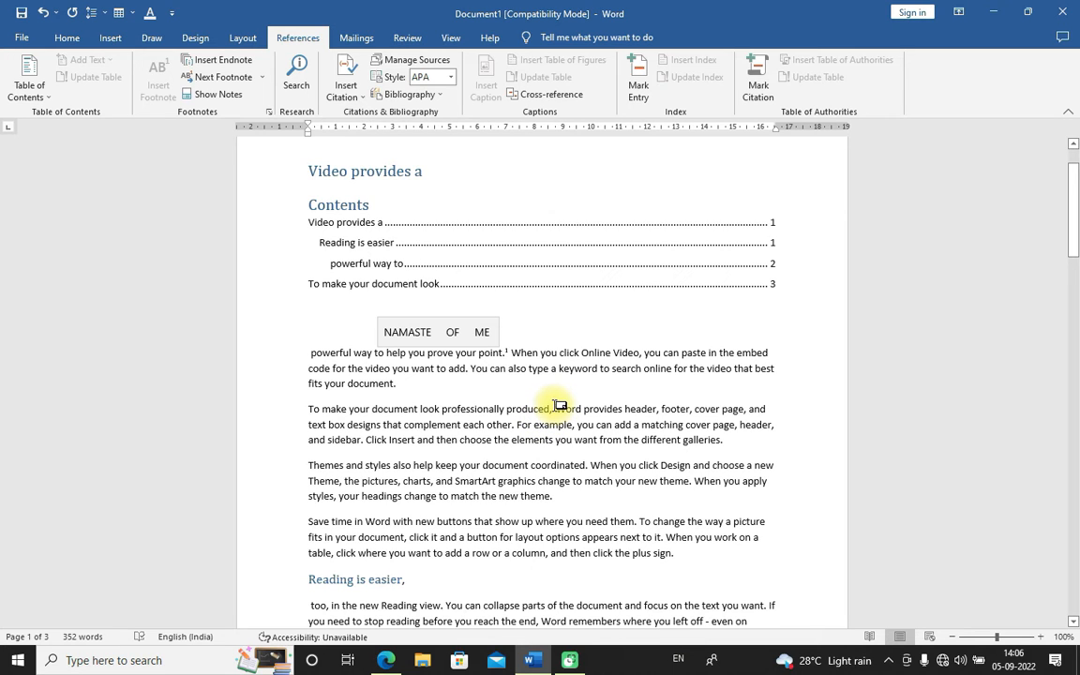
mouse_move(553, 409)
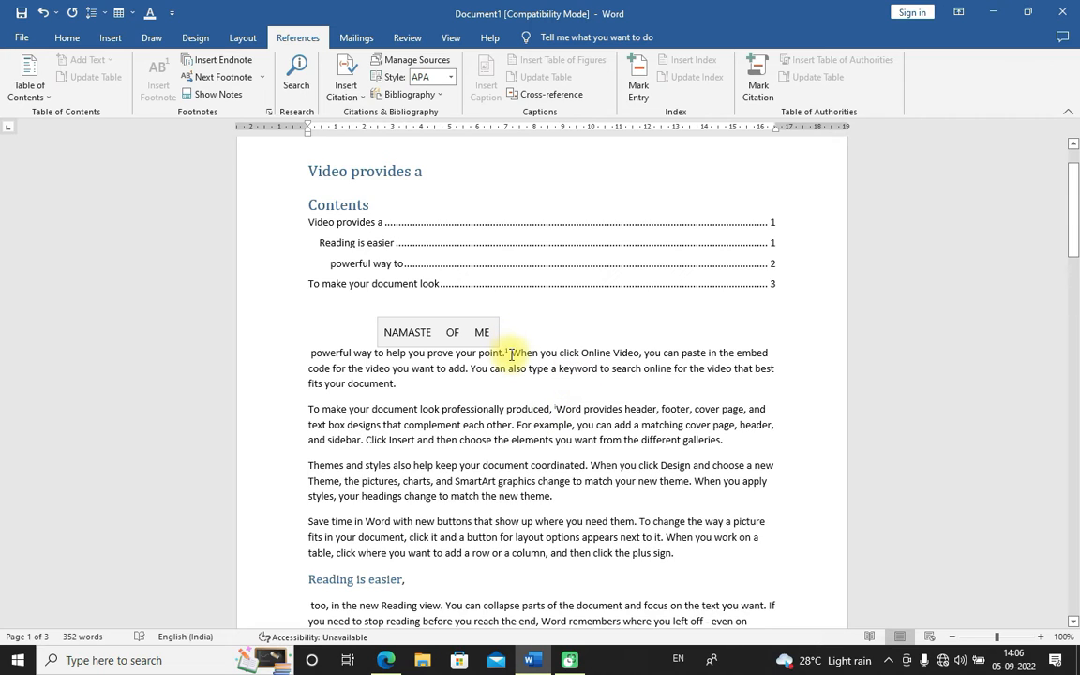
mouse_move(512, 348)
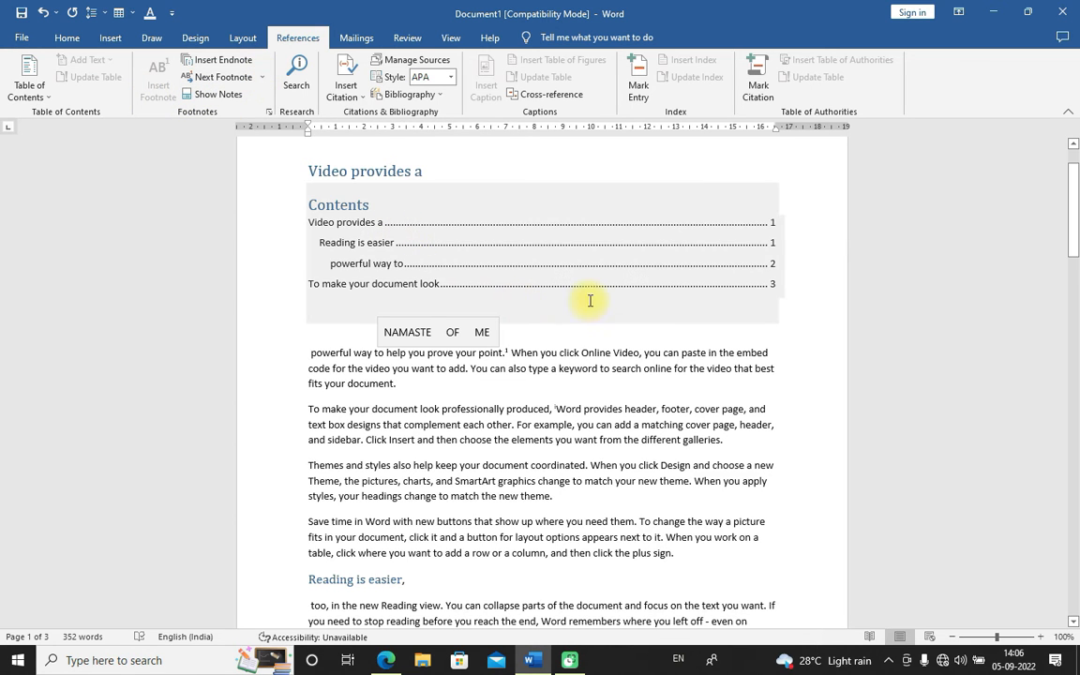
left_click(542, 335)
scroll(501, 422, "down", 6)
scroll(459, 375, "up", 2)
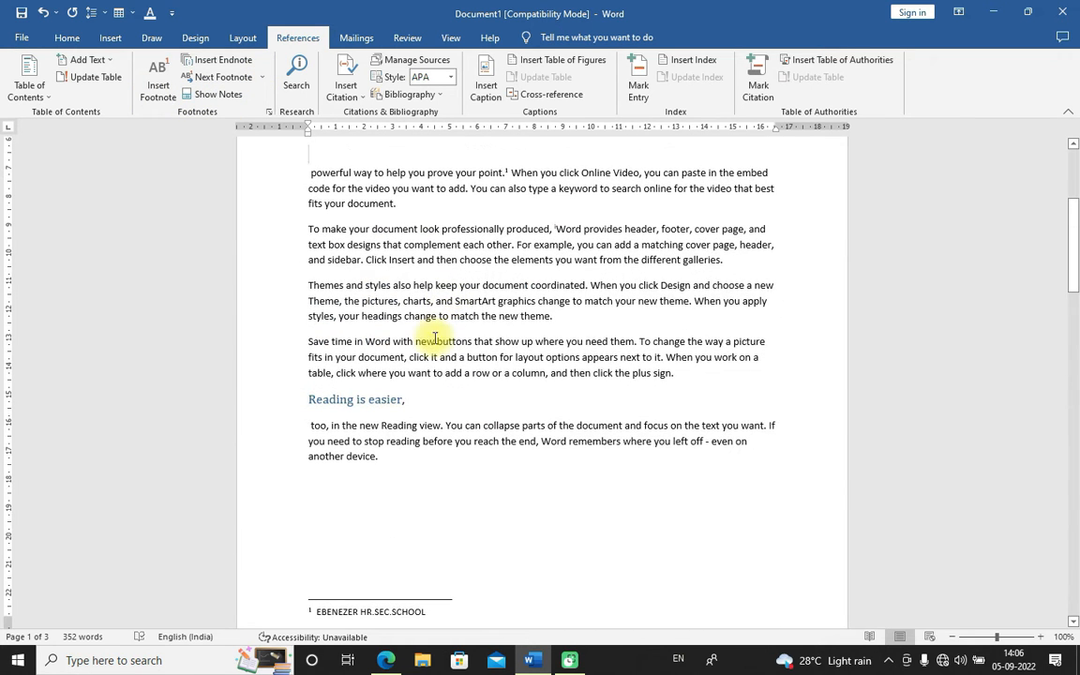
Insert a second footnote after "your" in the "Themes and styles" paragraph and enter AAJ KA GYAN as its text
left_click(480, 285)
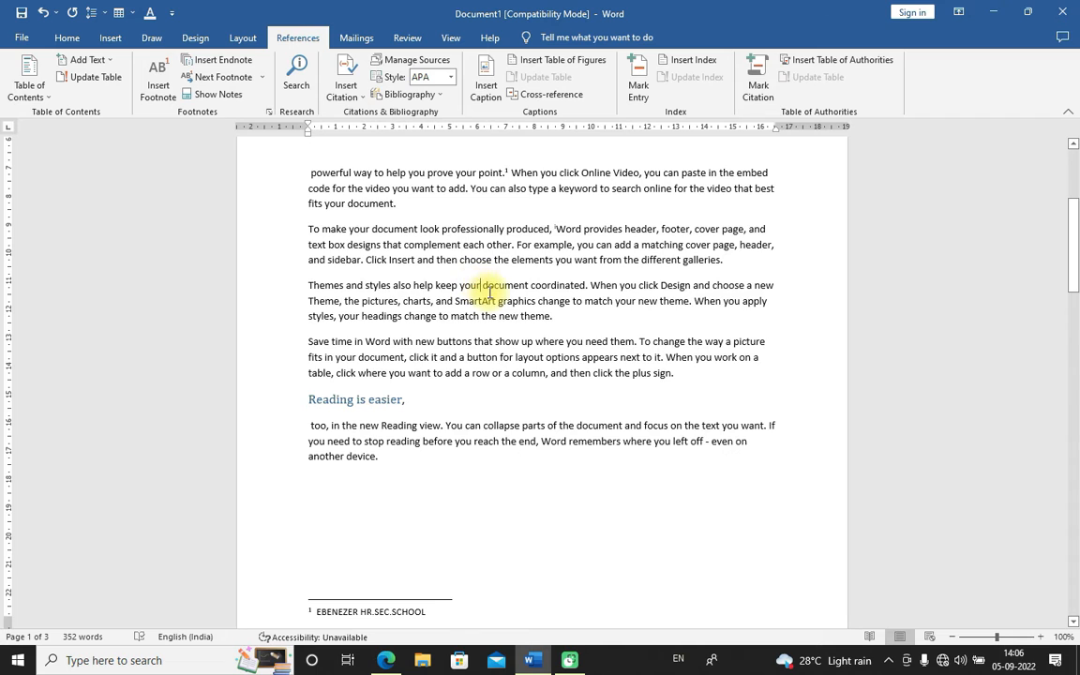
left_click(160, 92)
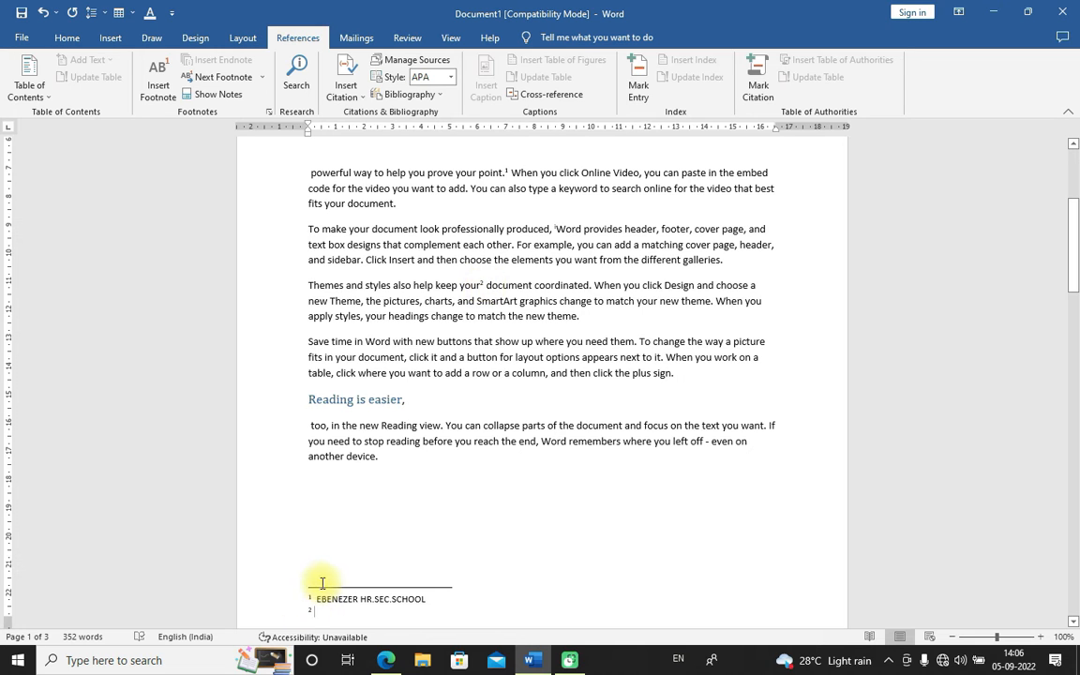
scroll(494, 591, "down", 2)
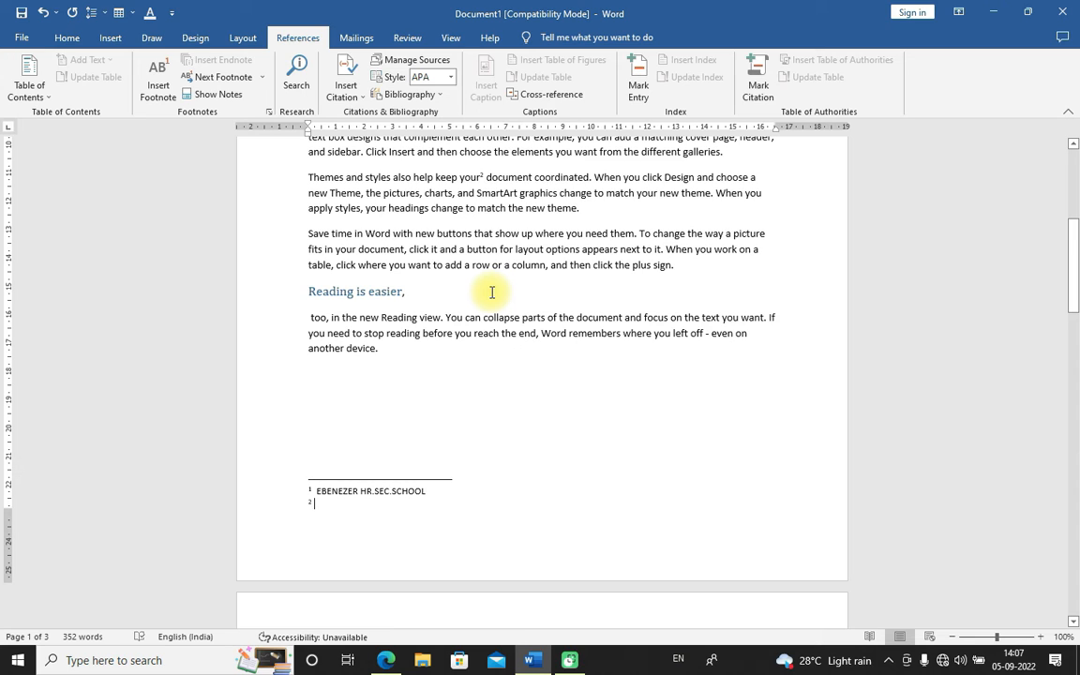
left_click(435, 361)
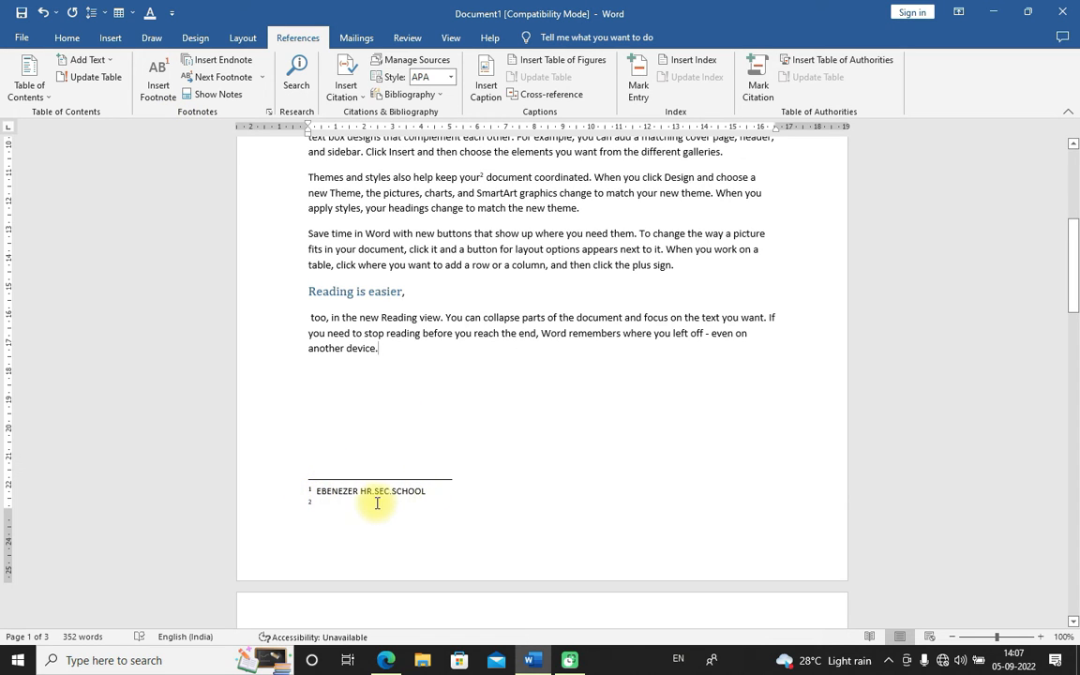
left_click(341, 507)
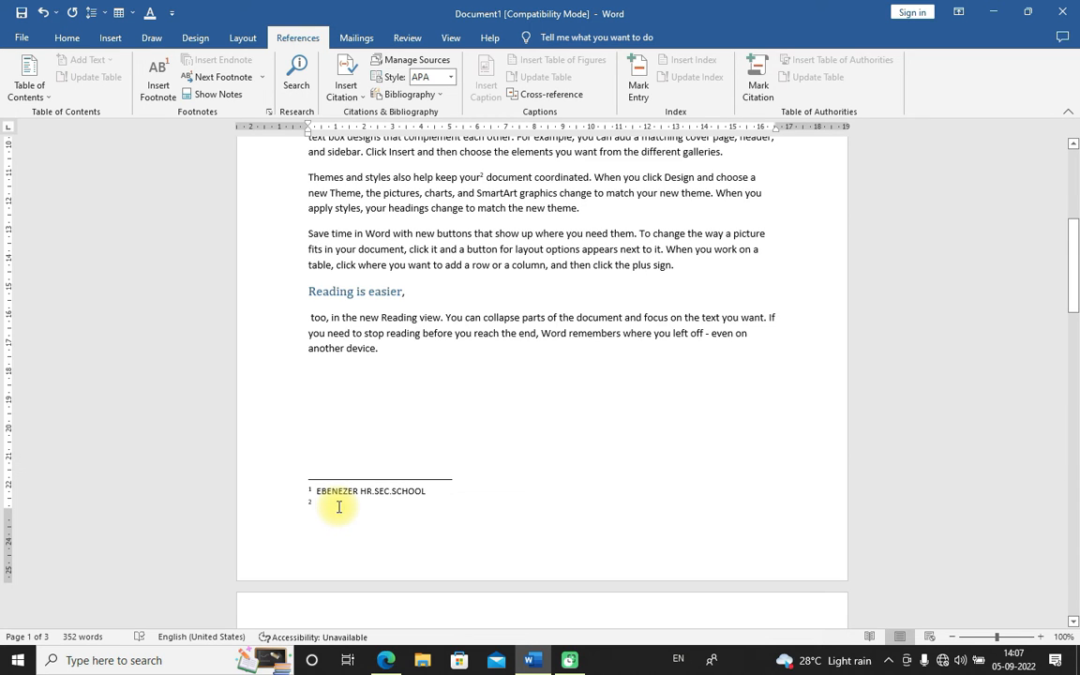
type("BERIYA WA")
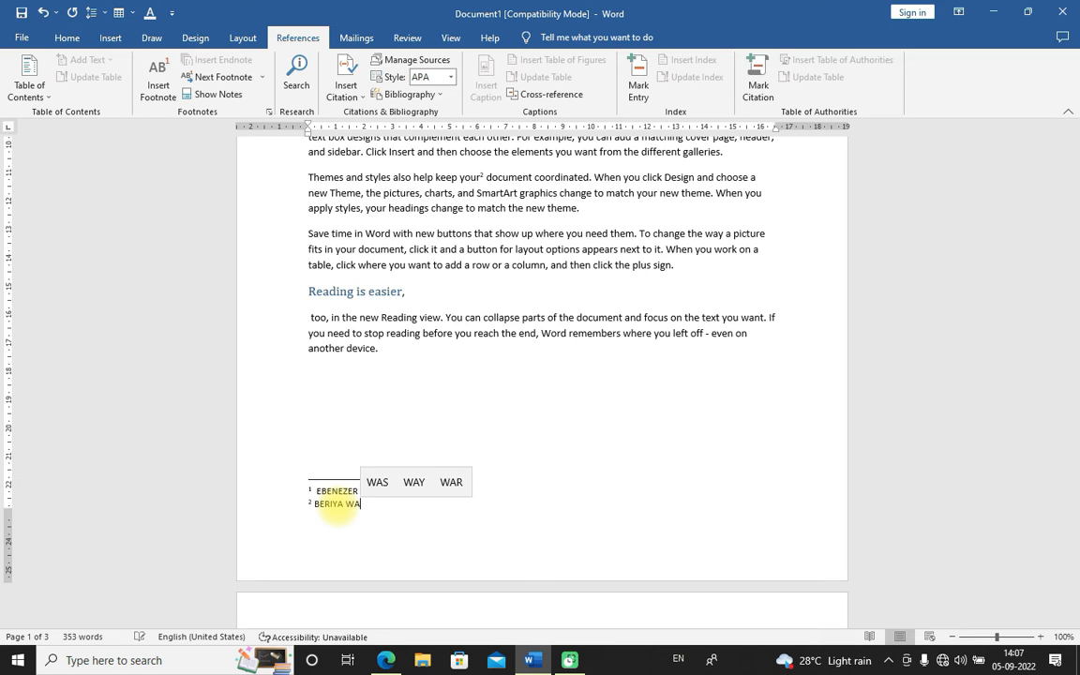
key("BackSpace")
key("BackSpace")
key("BackSpace")
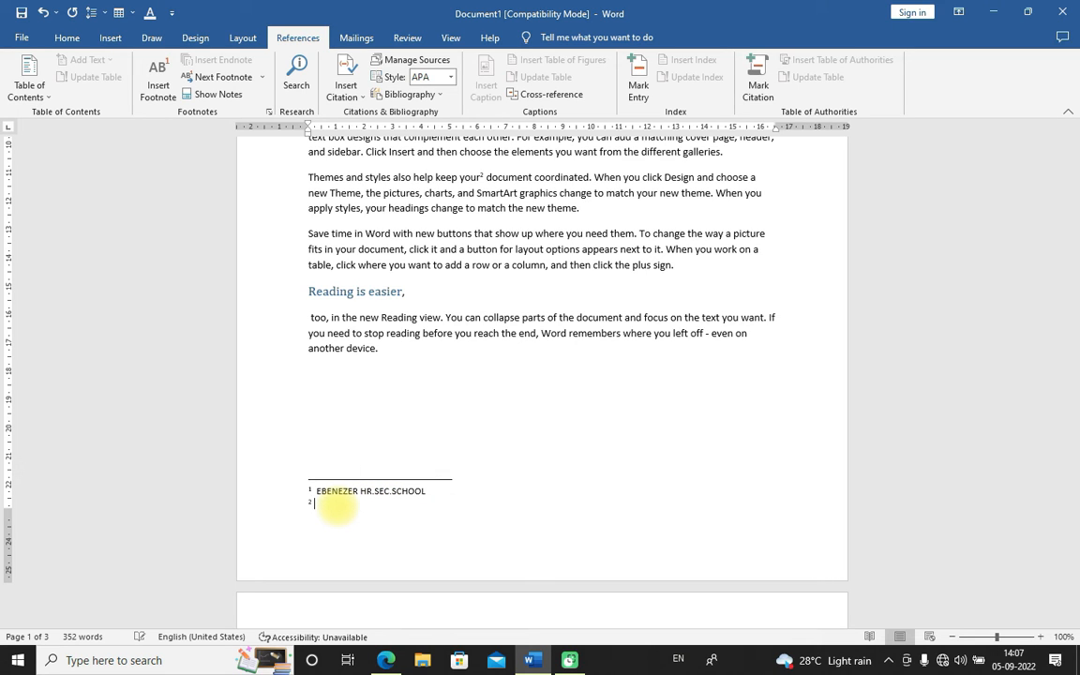
type("AAJ KA GYAN")
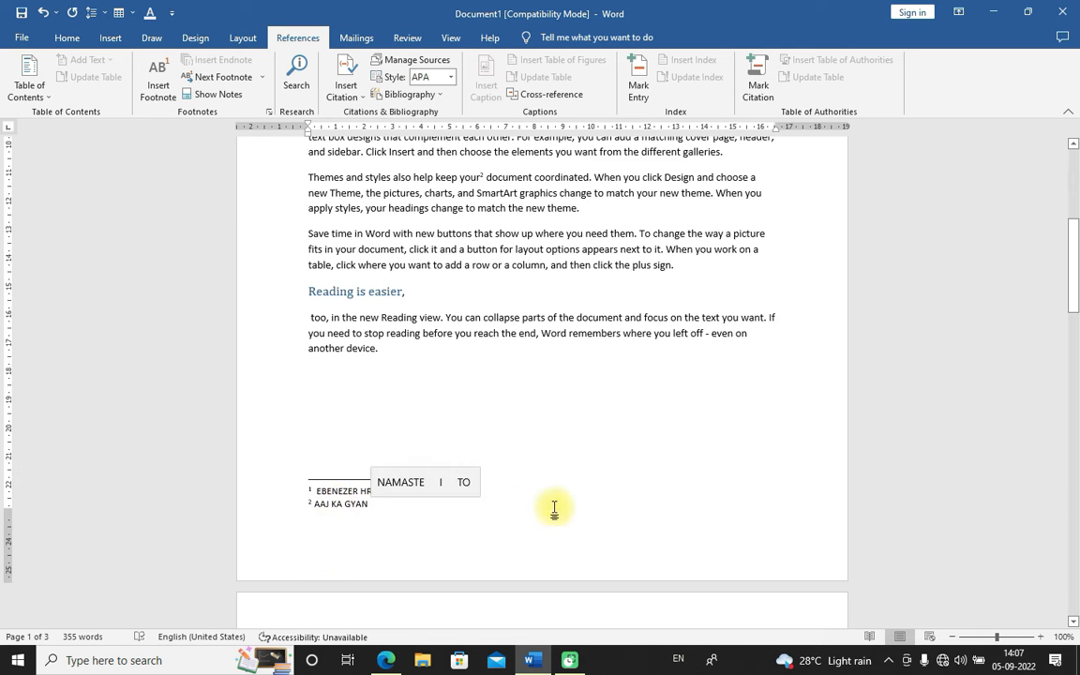
Insert an endnote after "Reading" in the paragraph below "Reading is easier," and enter a person's full name as its text
scroll(506, 299, "up", 2)
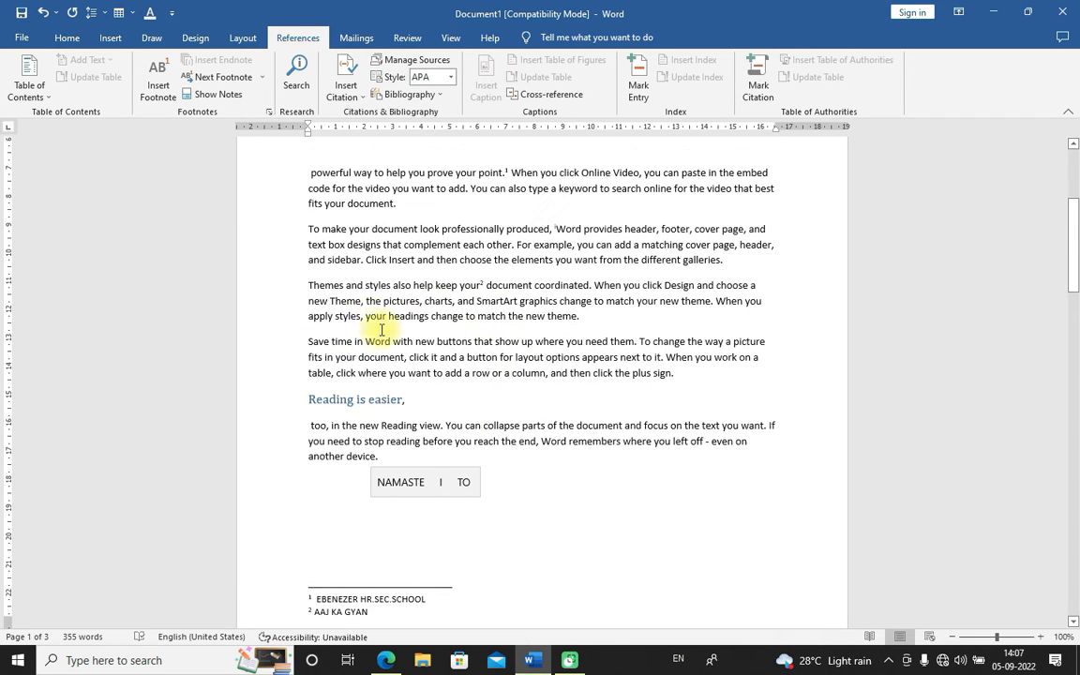
mouse_move(489, 280)
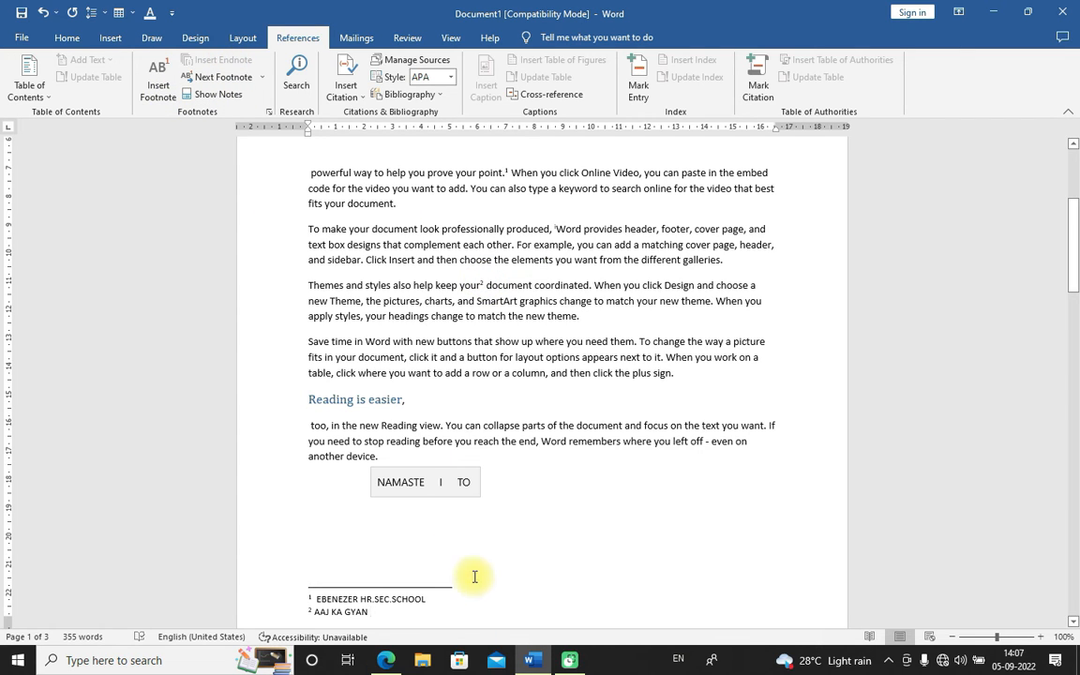
left_click(427, 517)
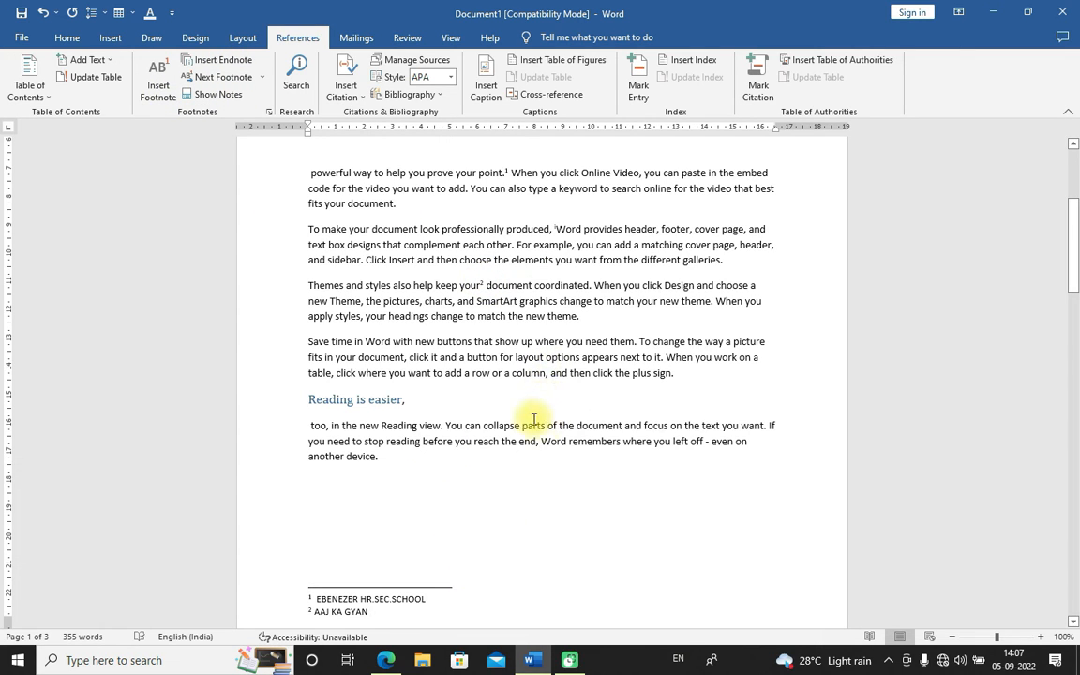
left_click(424, 428)
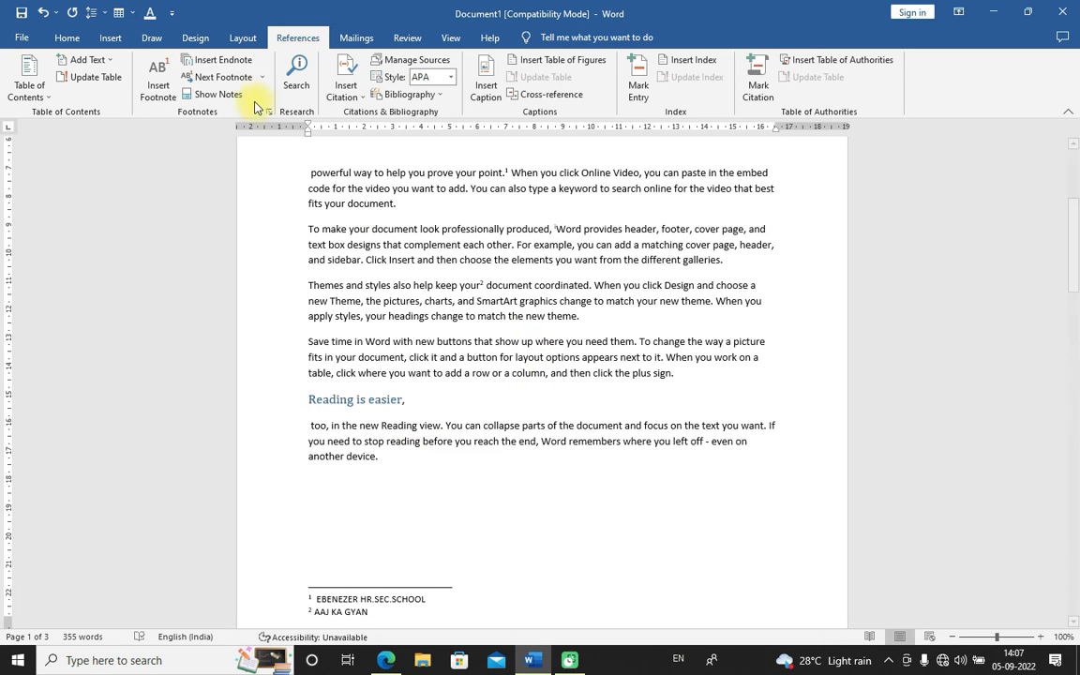
left_click(226, 67)
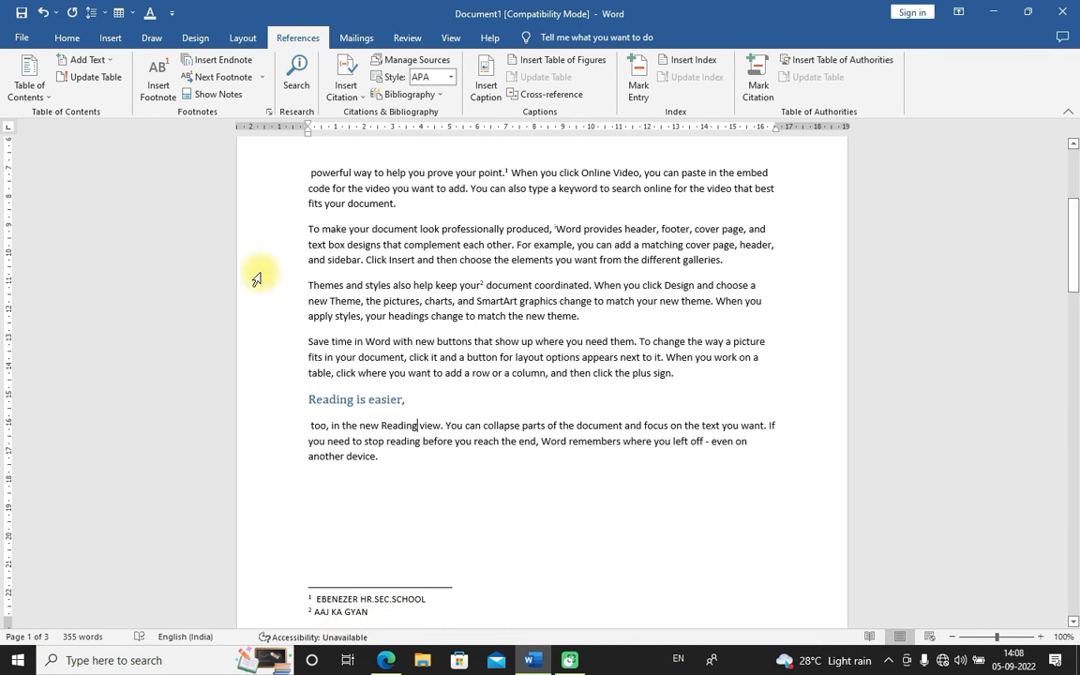
left_click(222, 62)
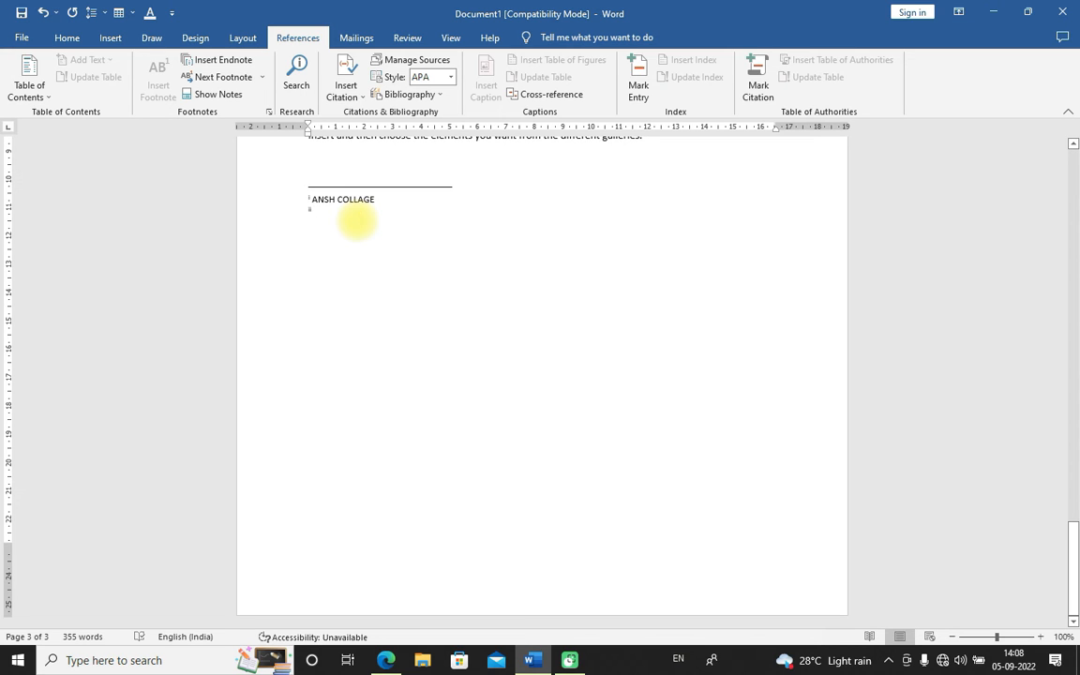
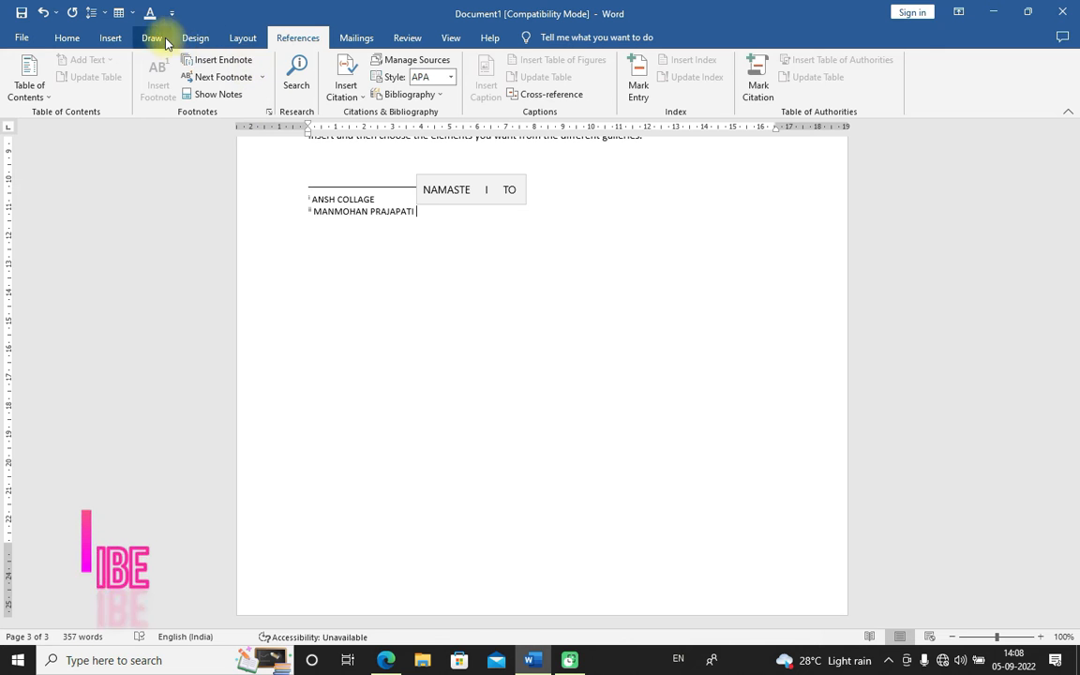
Scroll back to the body text and point at the endnote mark after "produced," to preview its note text
scroll(401, 359, "up", 10)
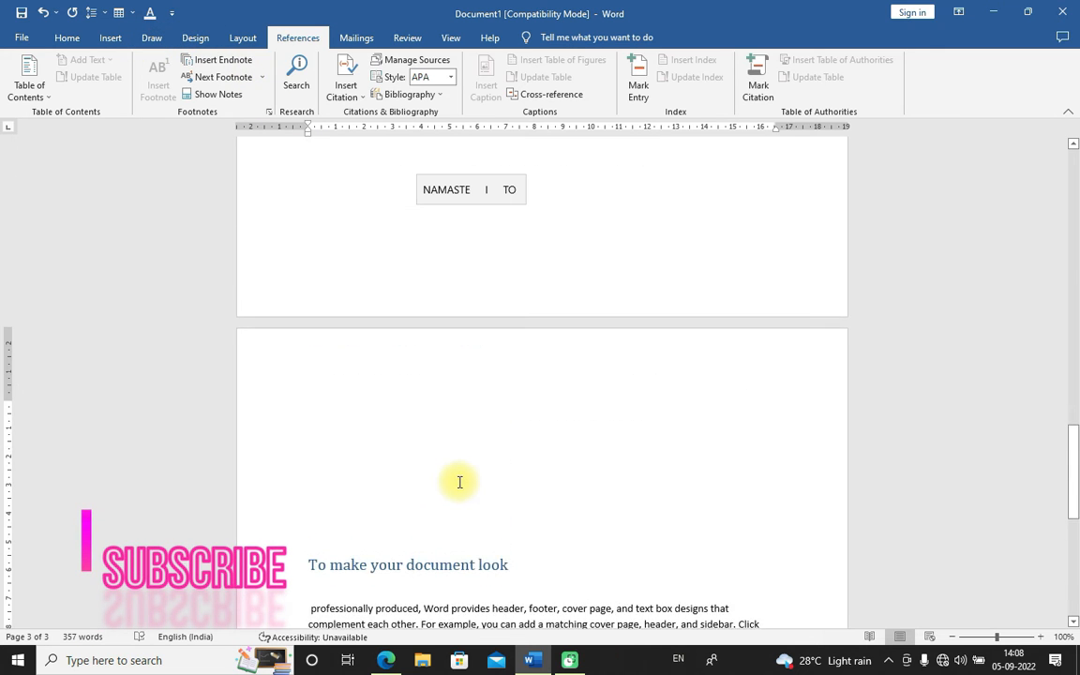
scroll(469, 466, "up", 15)
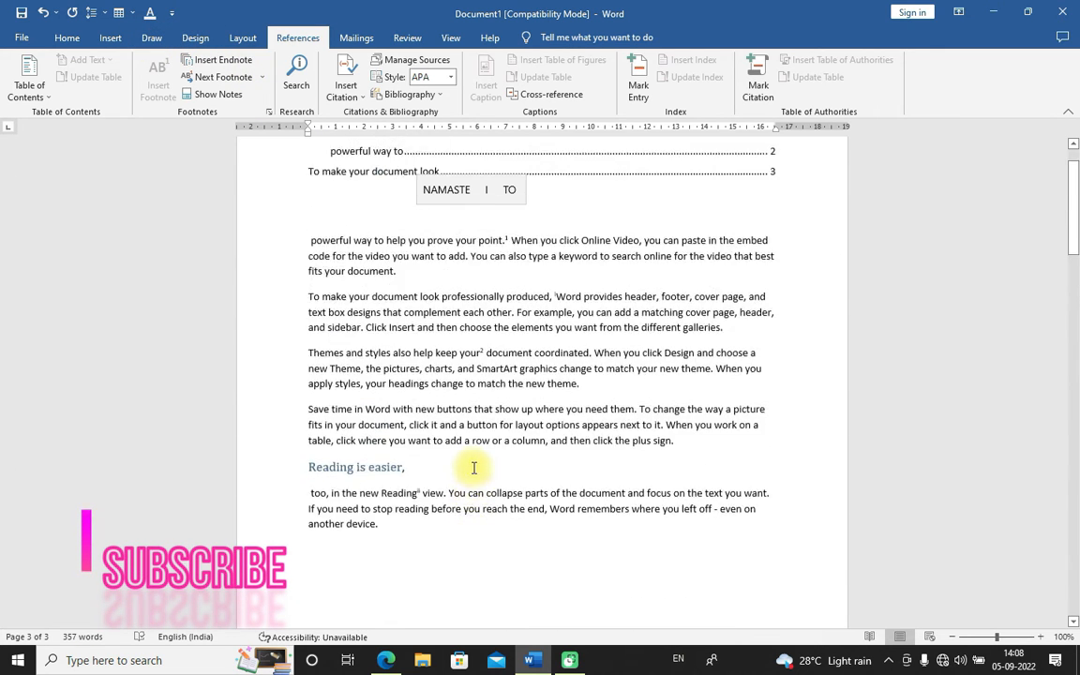
scroll(473, 471, "down", 1)
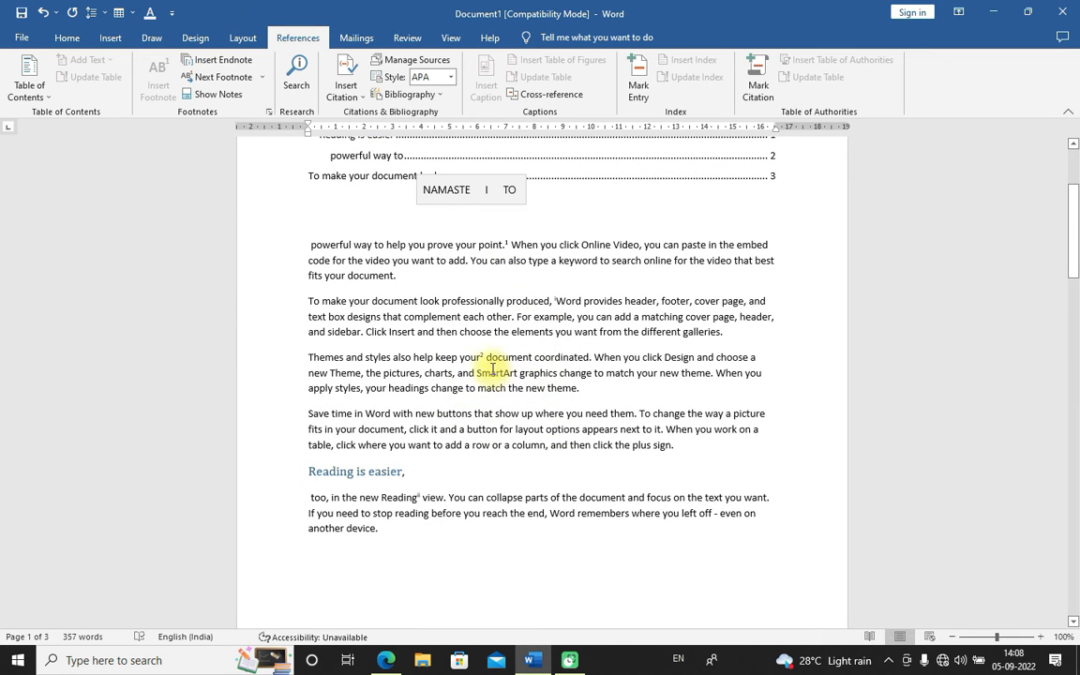
mouse_move(486, 355)
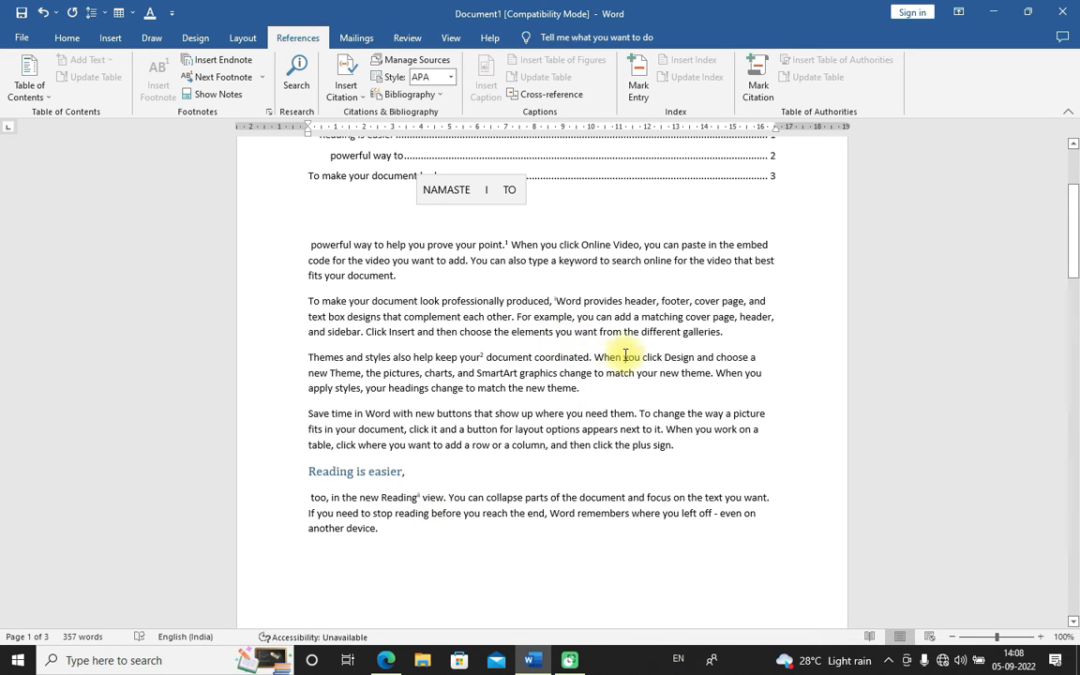
mouse_move(561, 295)
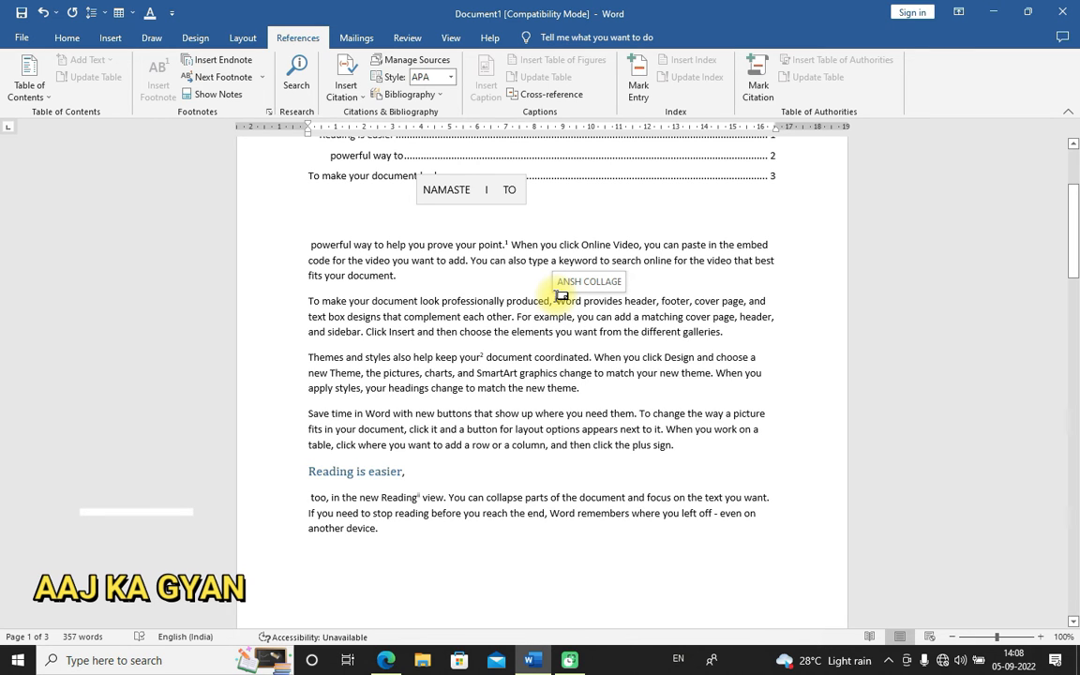
Jump to the next footnote with the footnote navigation, then return to the start of the body text
left_click(262, 79)
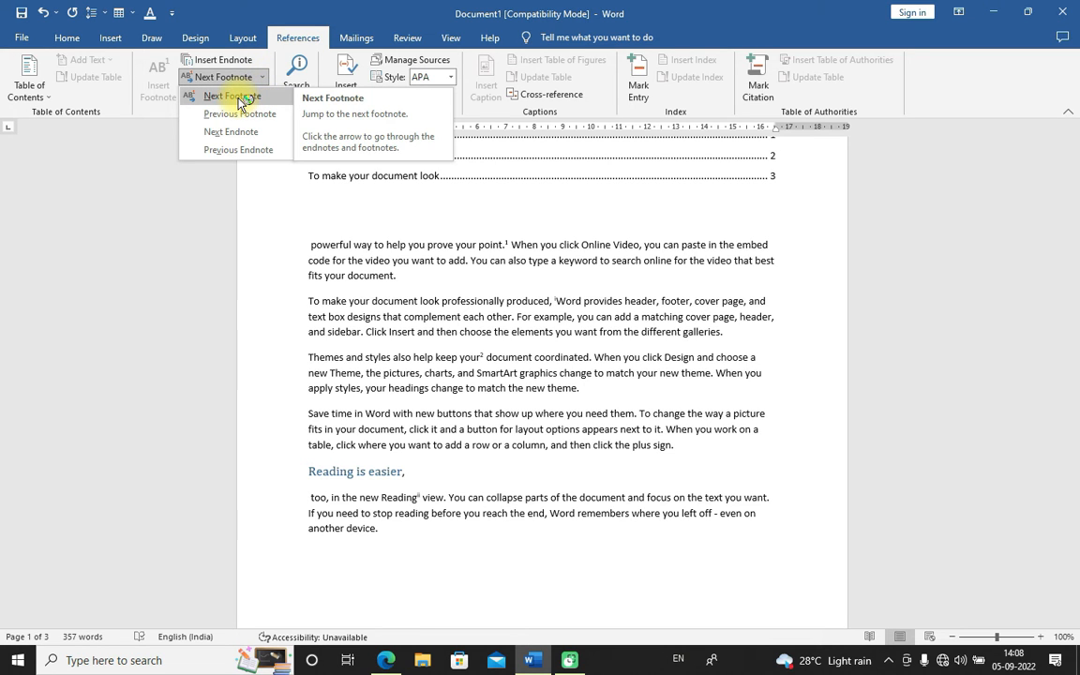
left_click(239, 99)
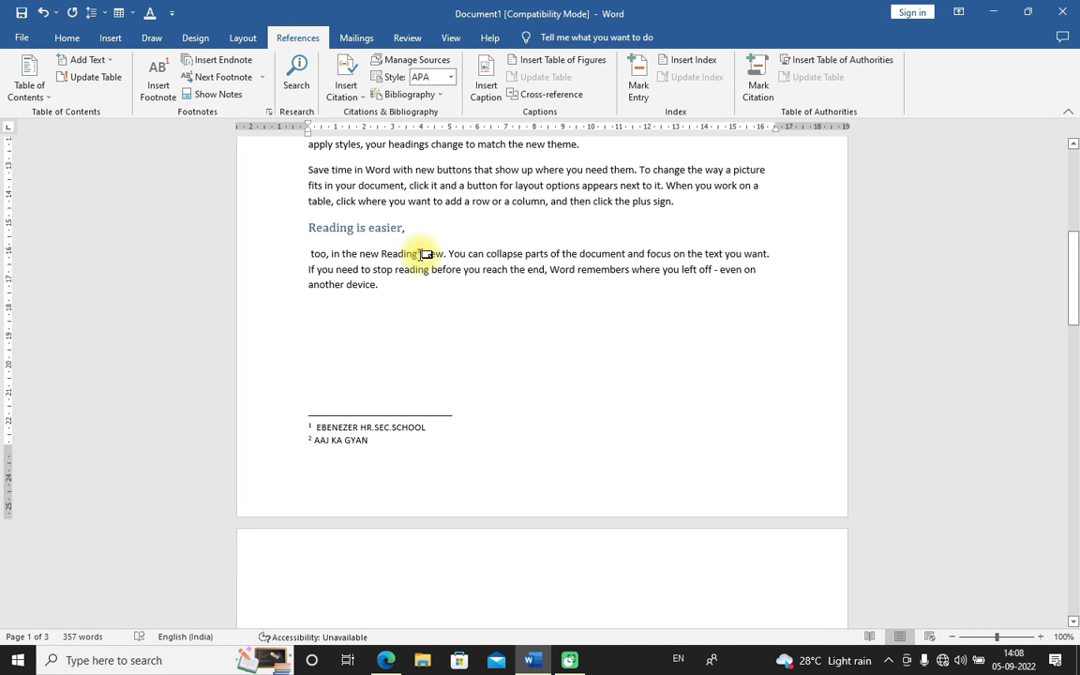
scroll(424, 253, "up", 4)
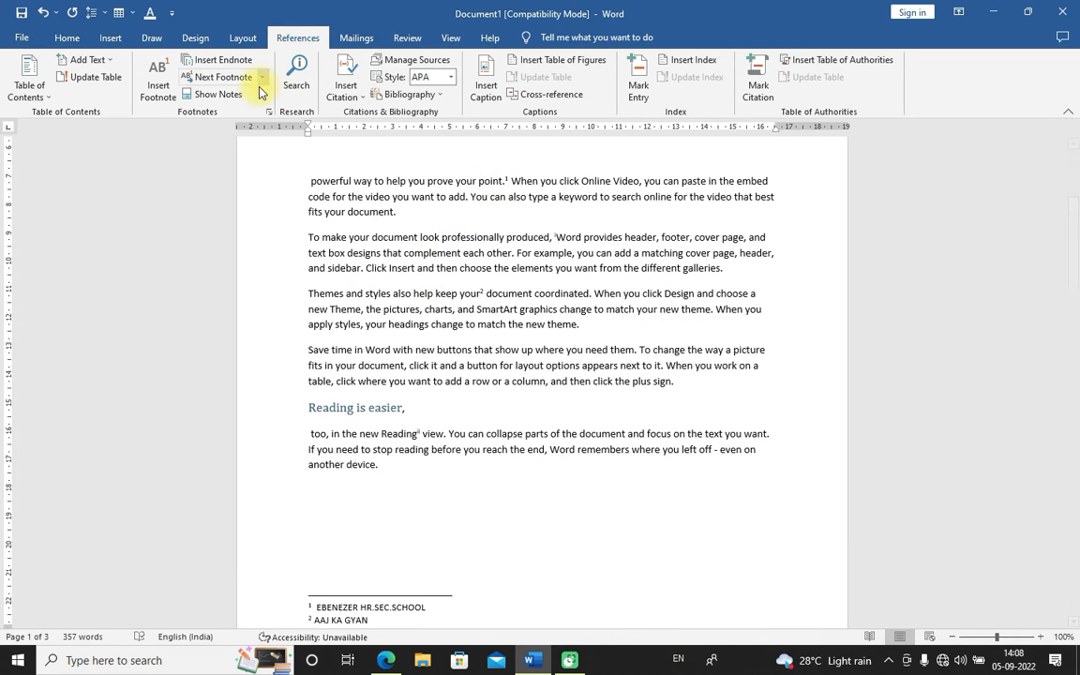
left_click(261, 79)
left_click(229, 96)
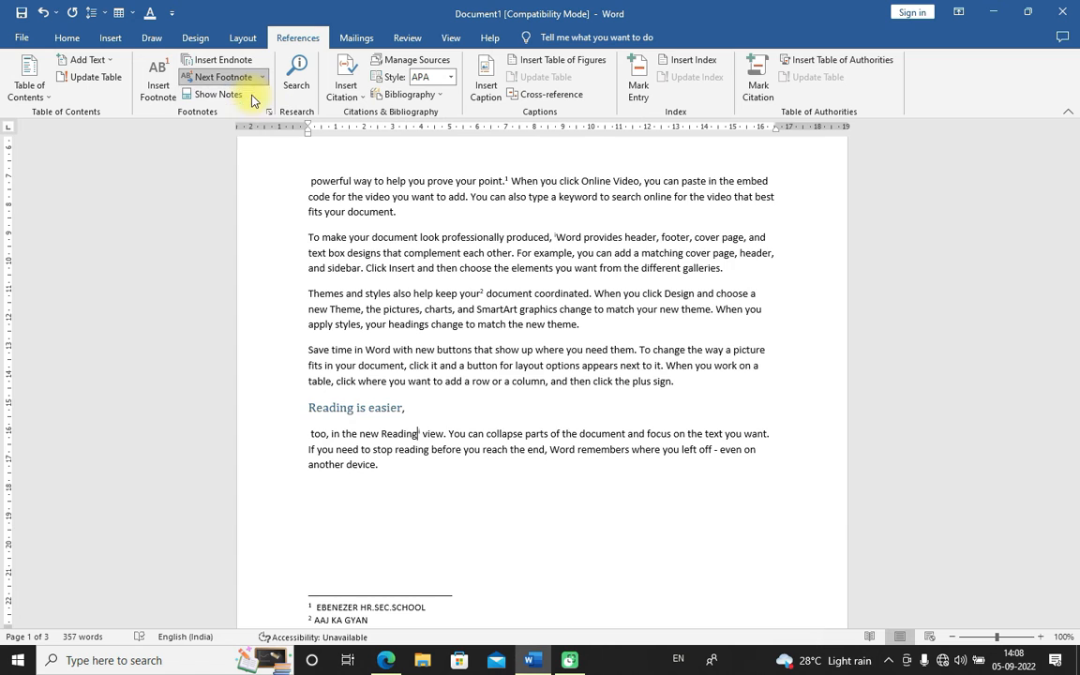
scroll(234, 178, "down", 5)
scroll(317, 326, "up", 9)
left_click(312, 327)
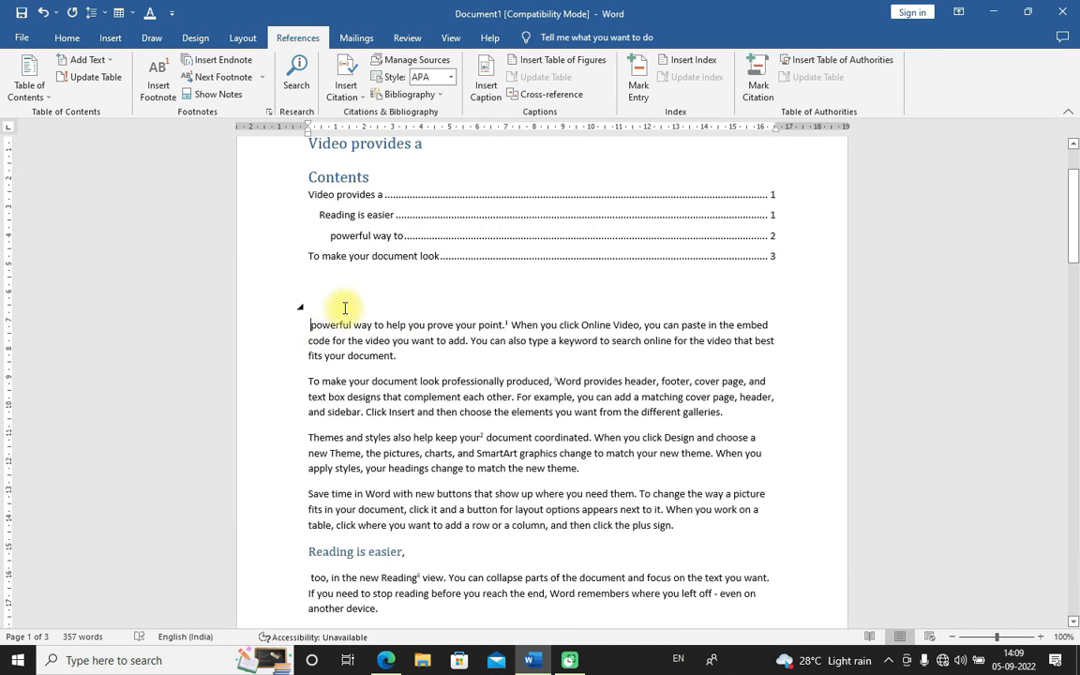
Move back and forth between the footnote marks using Next Footnote and Previous Footnote
left_click(261, 78)
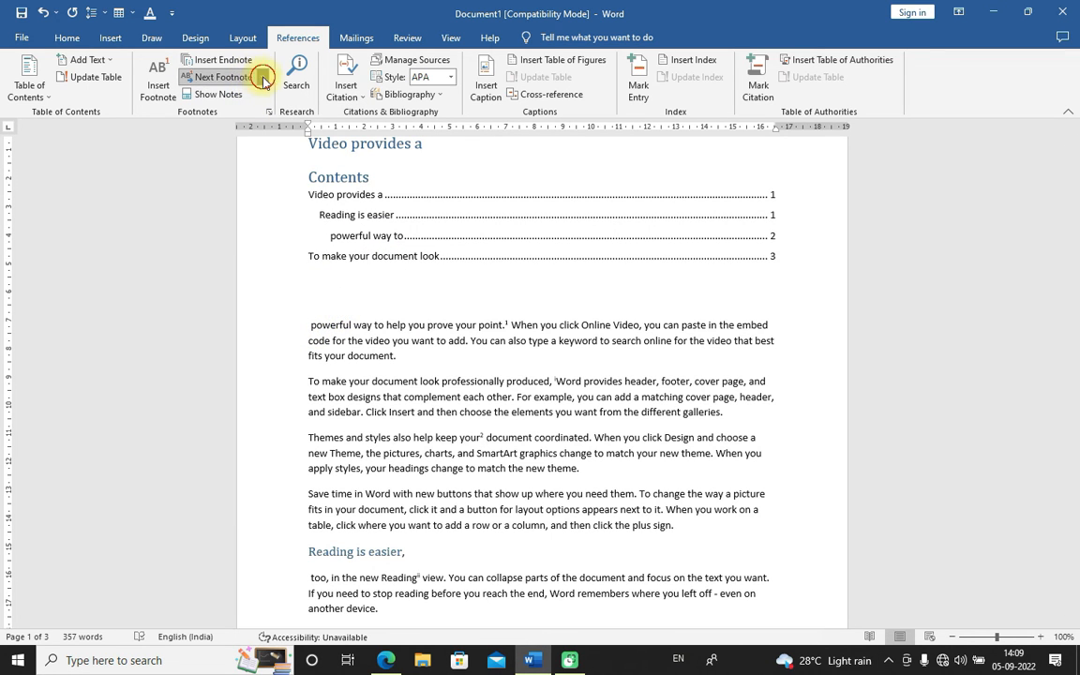
left_click(252, 106)
left_click(511, 260)
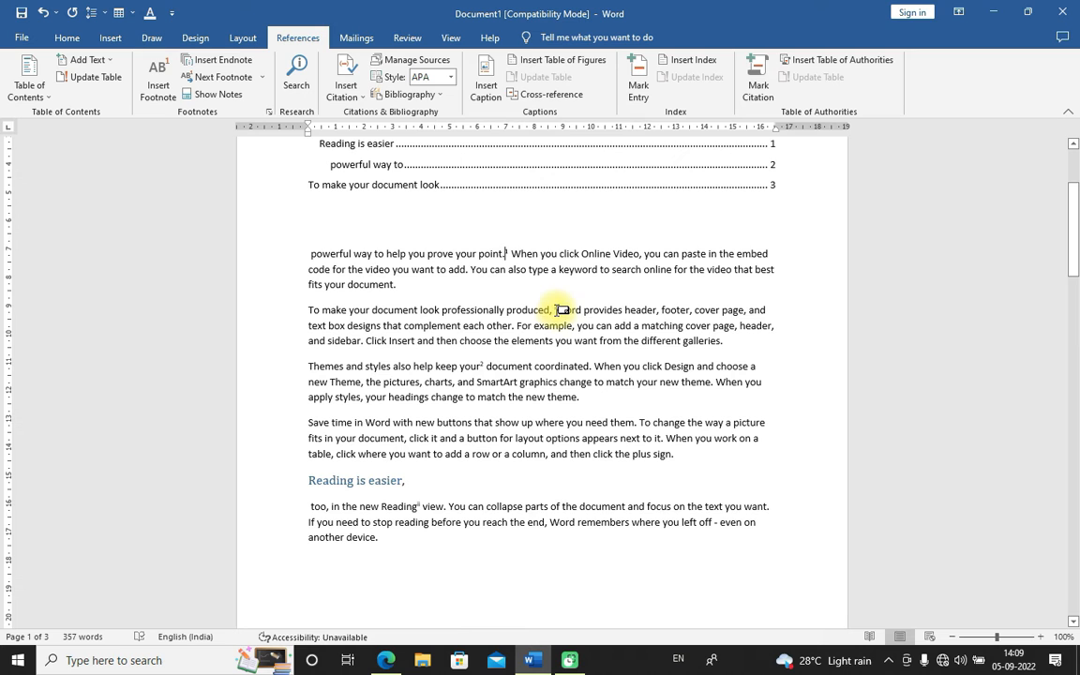
left_click(258, 82)
left_click(246, 98)
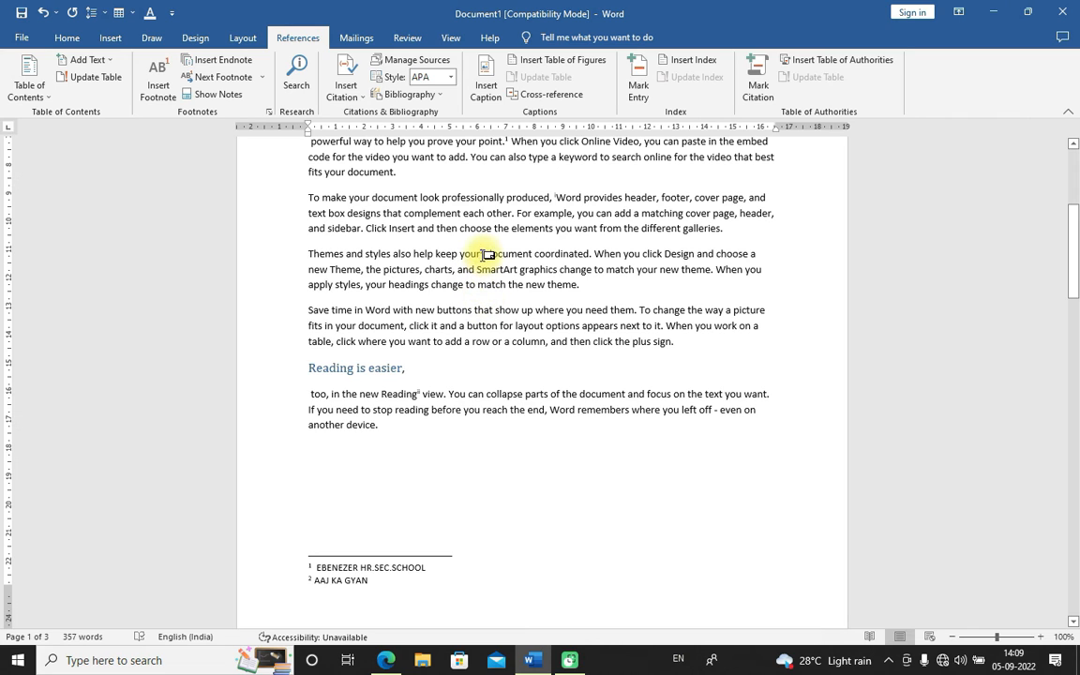
left_click(261, 78)
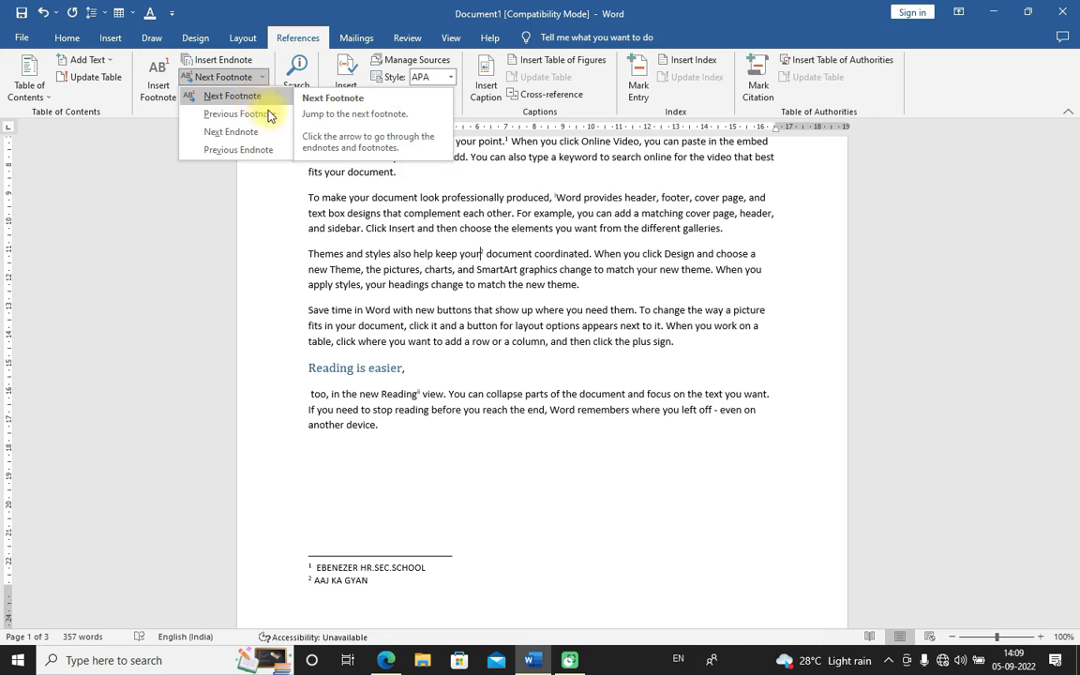
scroll(553, 181, "up", 2)
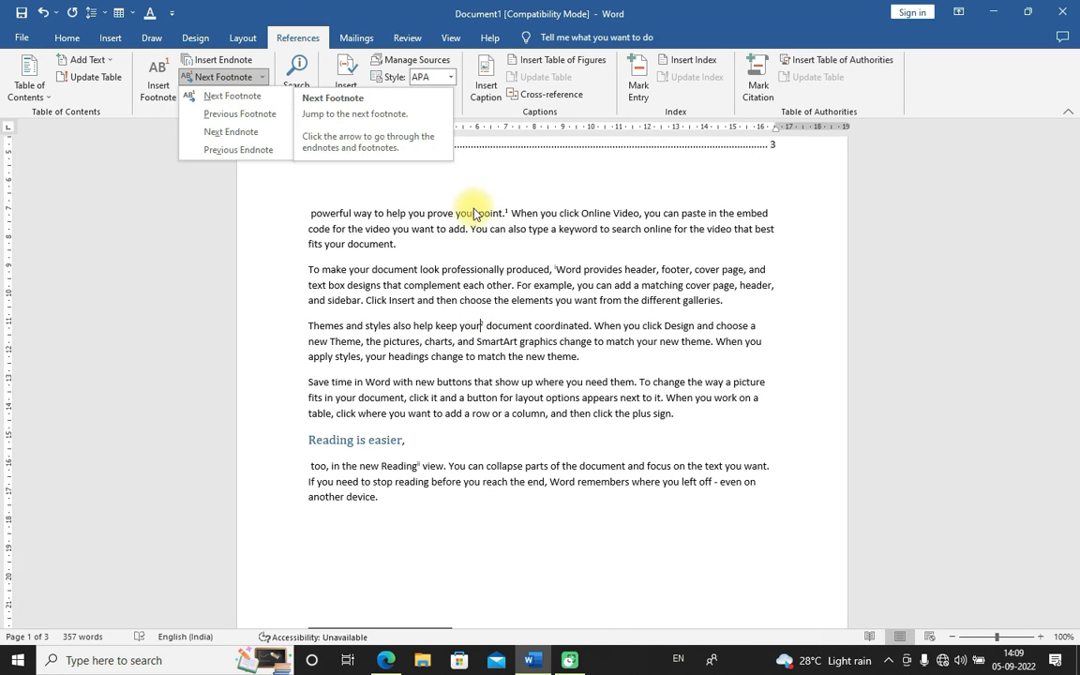
left_click(246, 99)
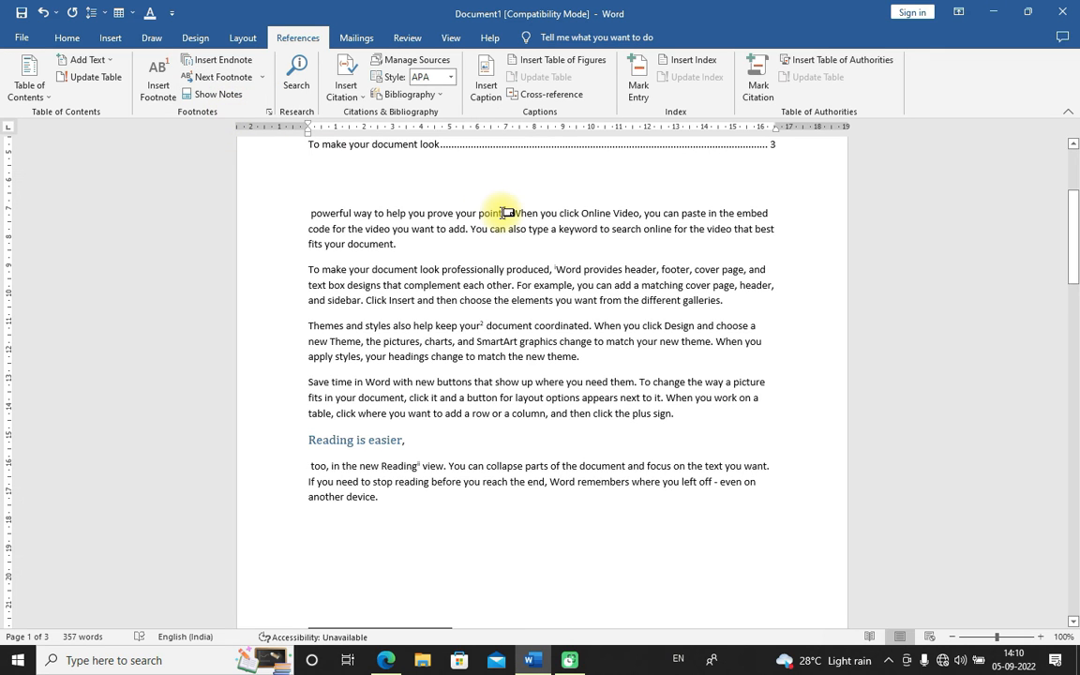
left_click(214, 76)
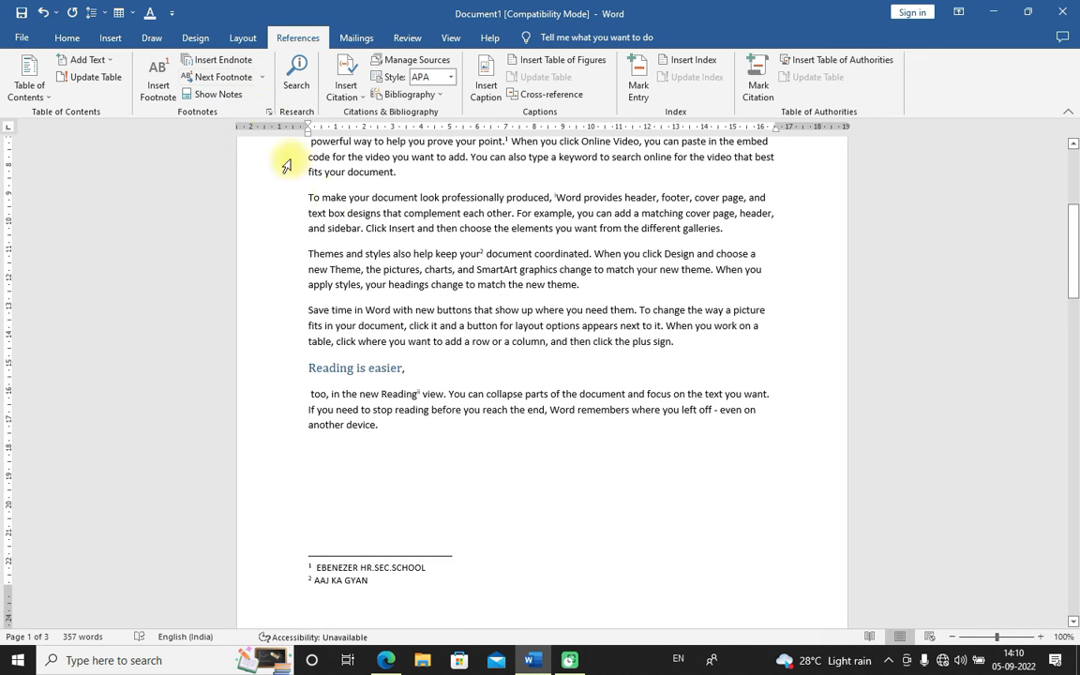
left_click(262, 77)
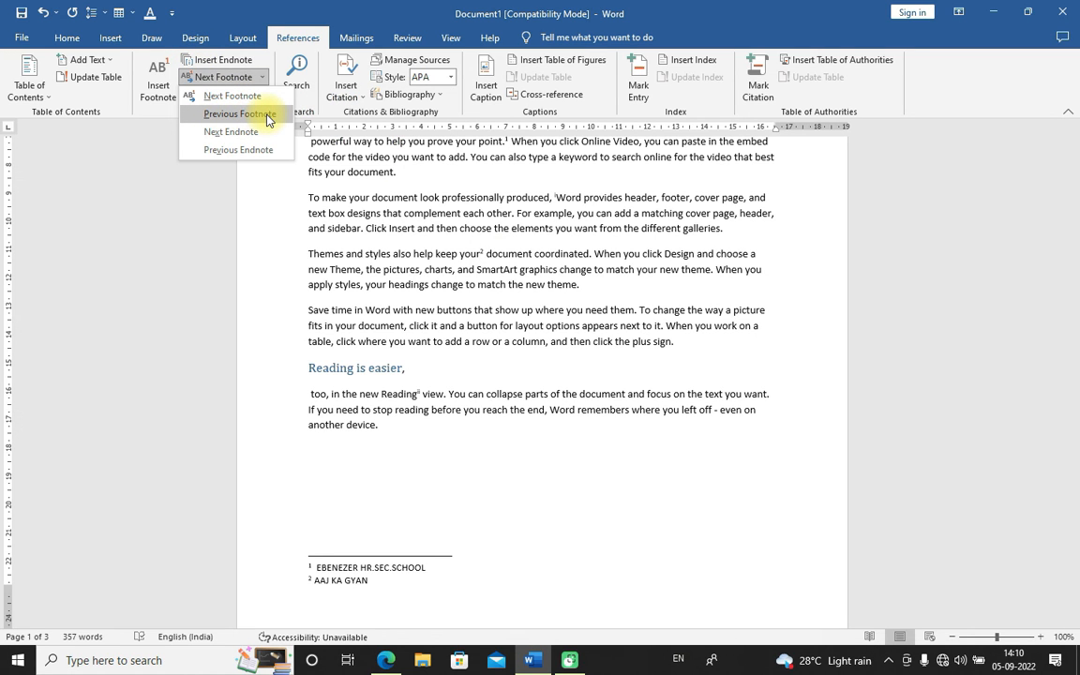
left_click(266, 114)
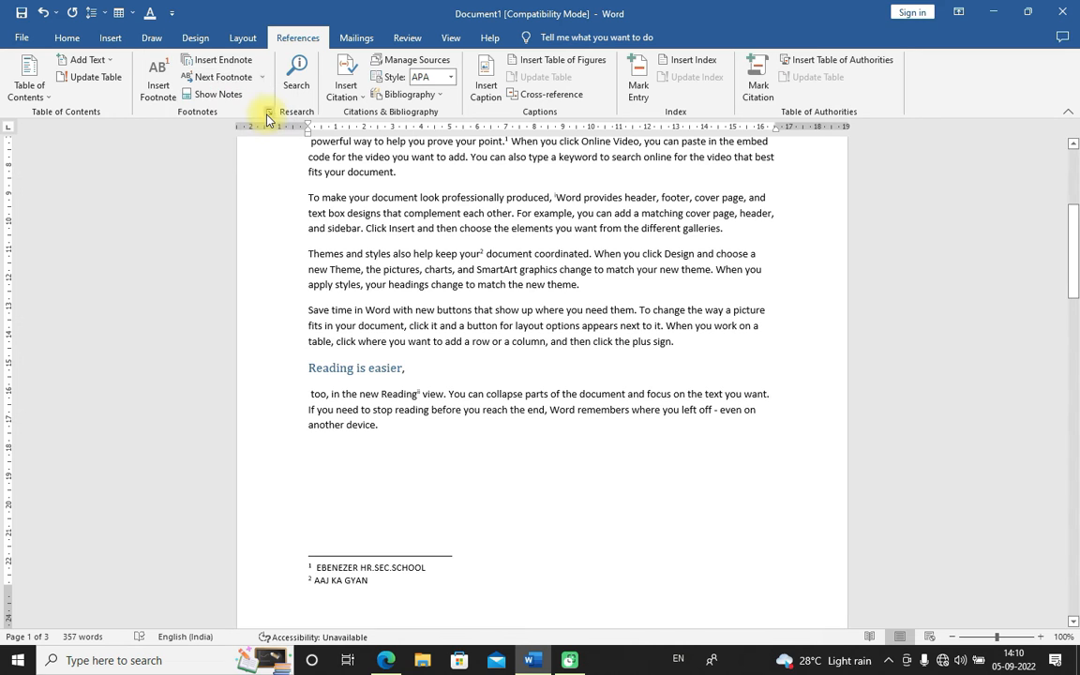
Alternate between Next Endnote, Next Footnote and Previous Footnote to step through the note marks
left_click(261, 77)
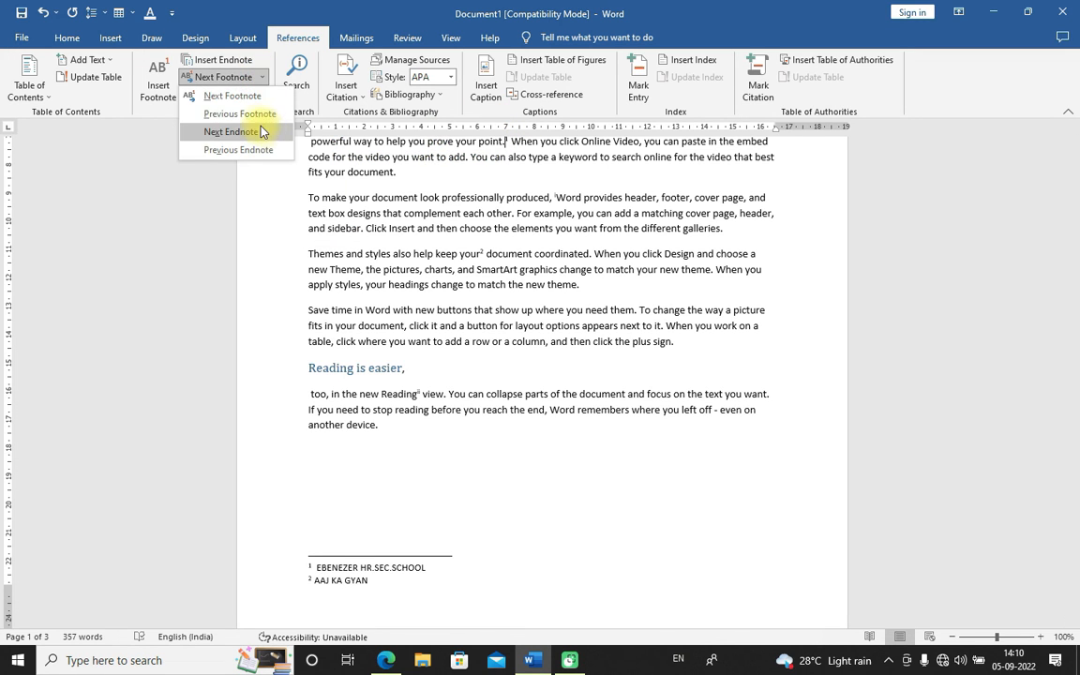
left_click(246, 113)
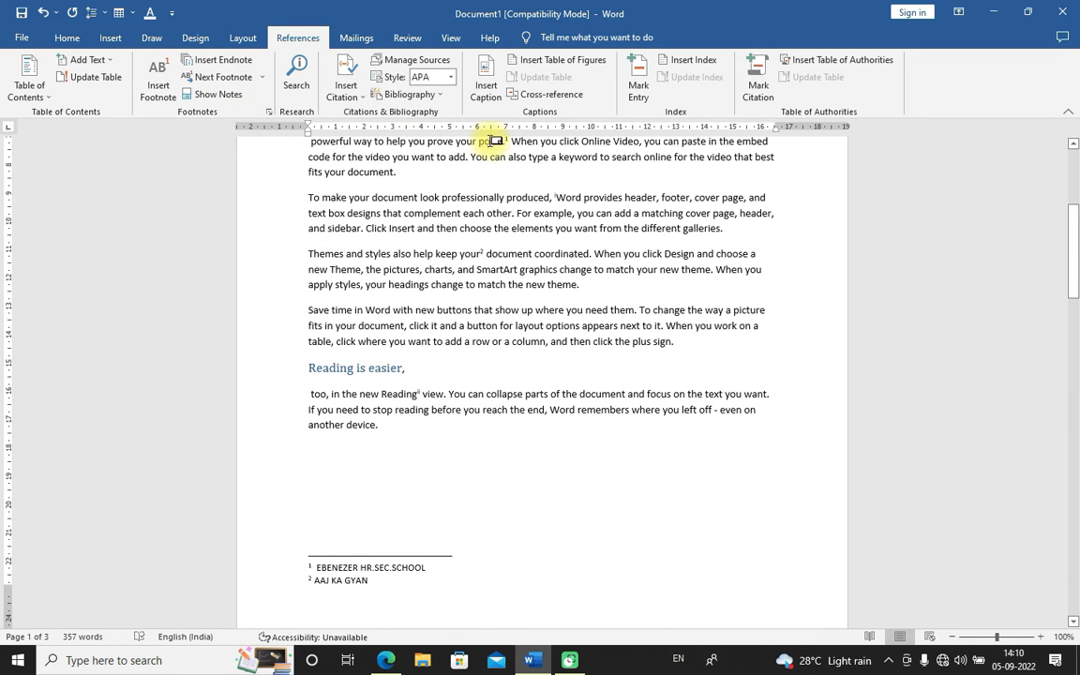
left_click(262, 77)
left_click(247, 97)
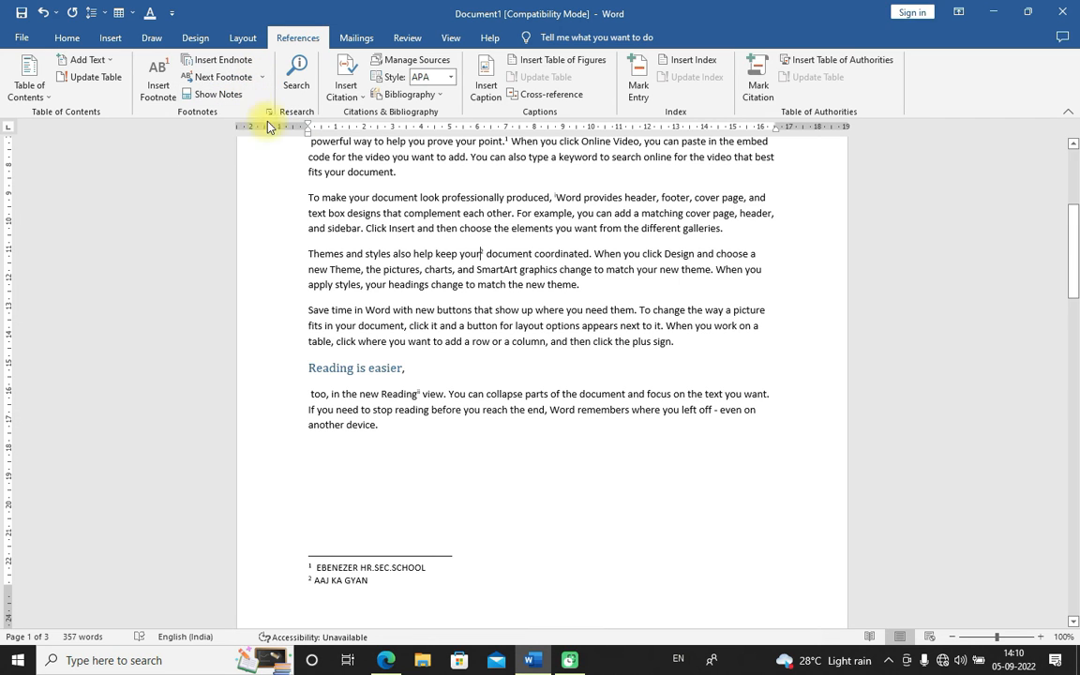
left_click(263, 77)
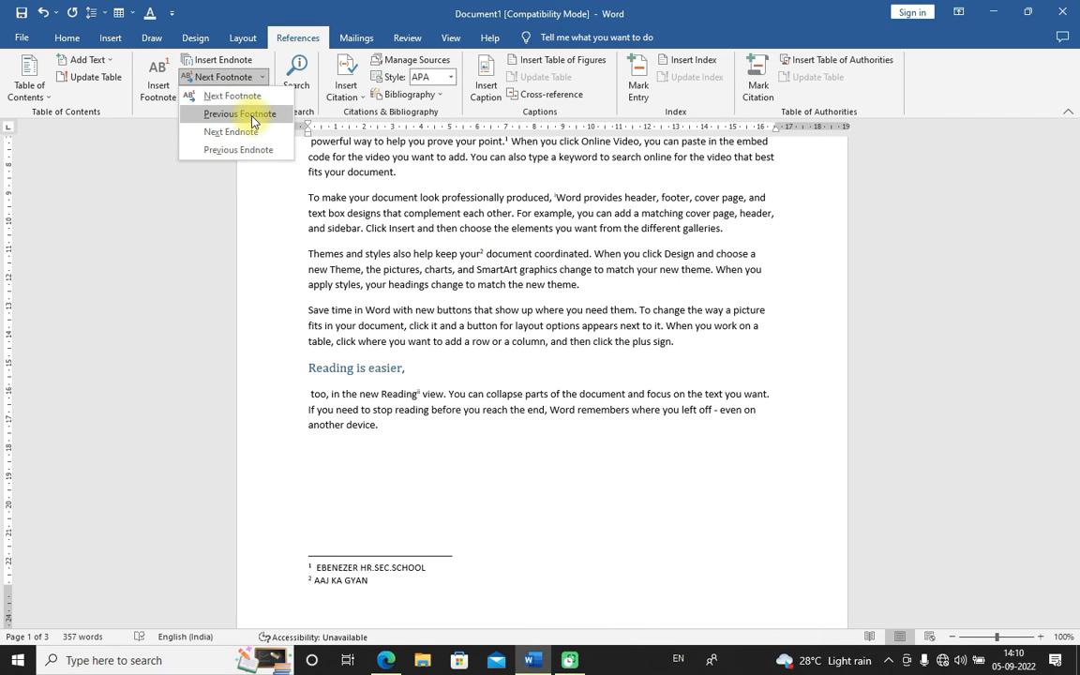
left_click(250, 116)
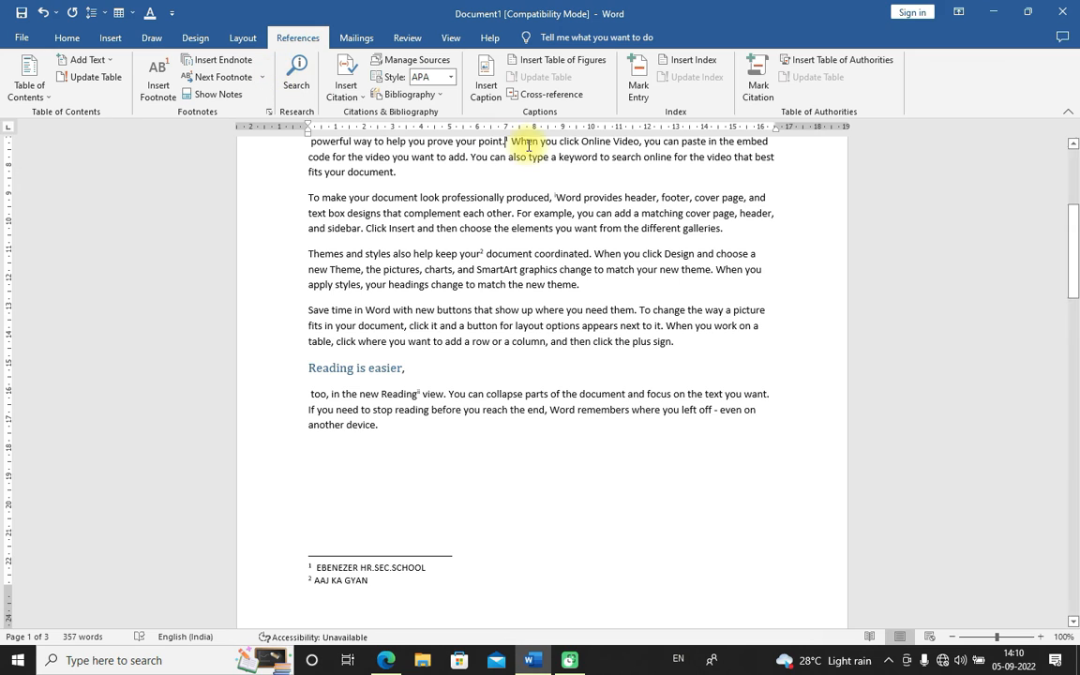
Navigate between the endnote marks with Next Endnote and Previous Endnote, previewing the endnote after "Reading"
left_click(262, 76)
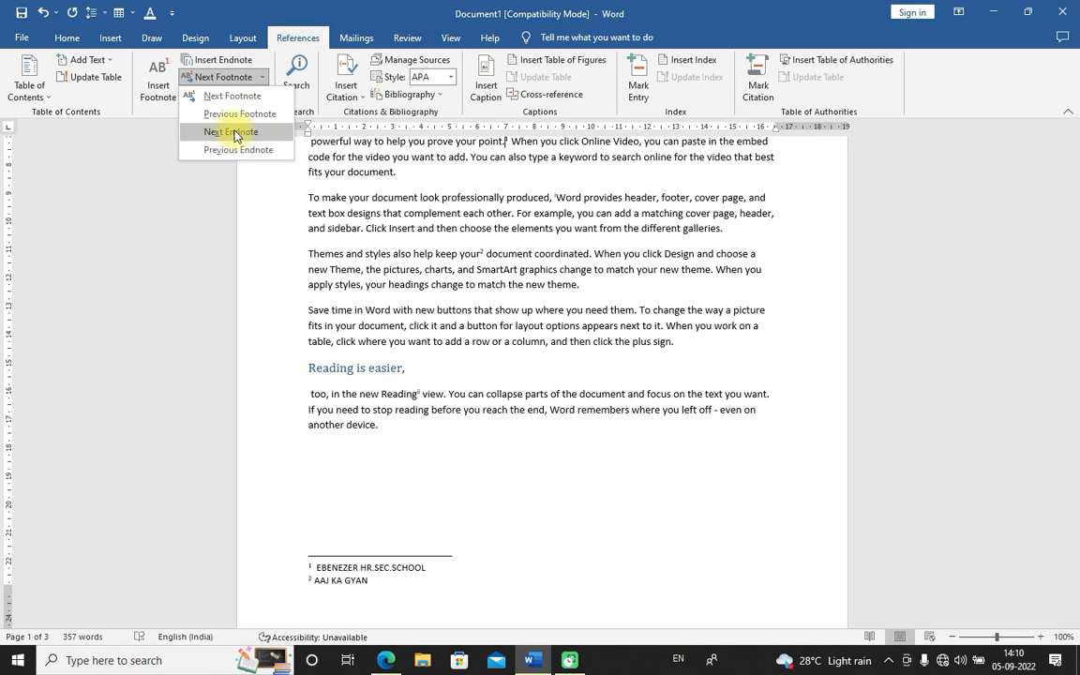
left_click(234, 133)
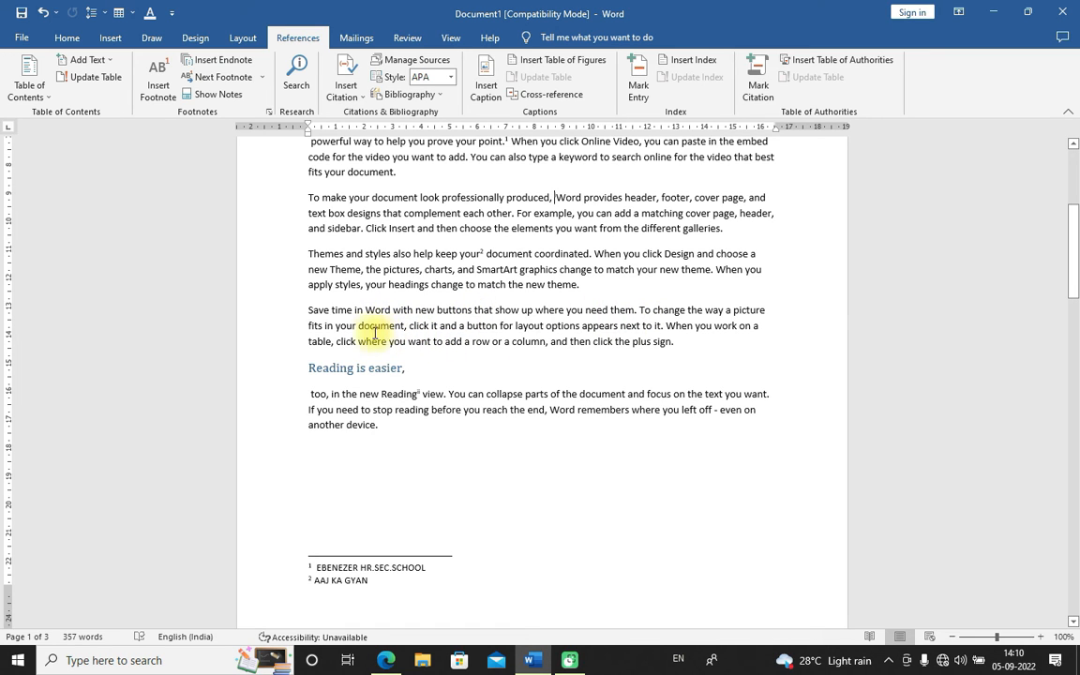
left_click(262, 77)
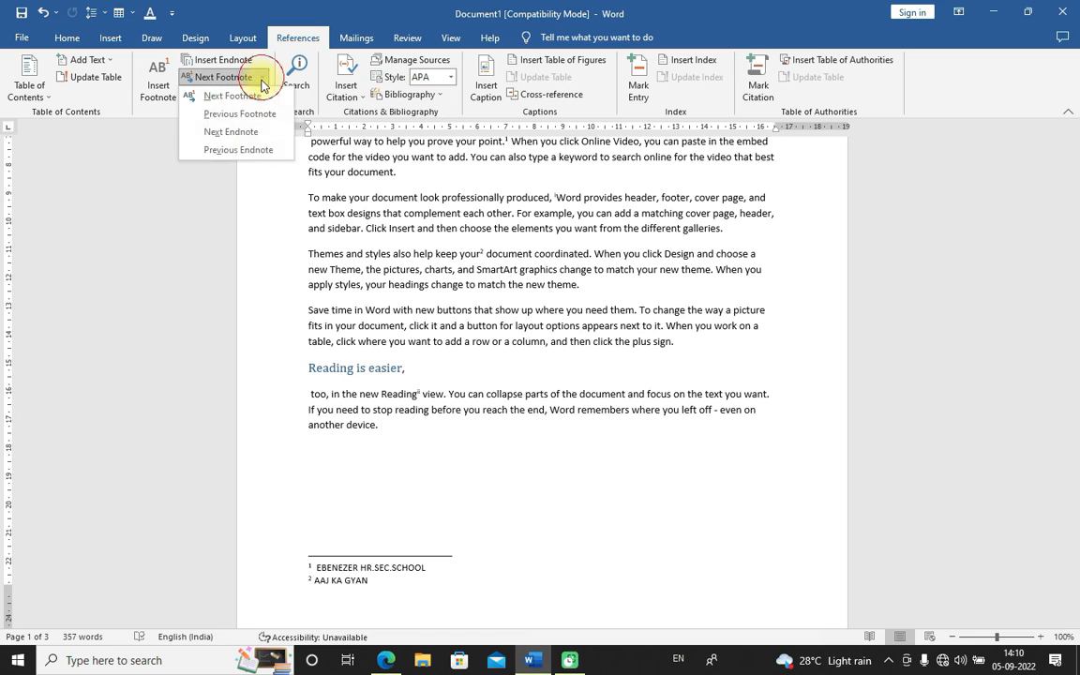
left_click(238, 132)
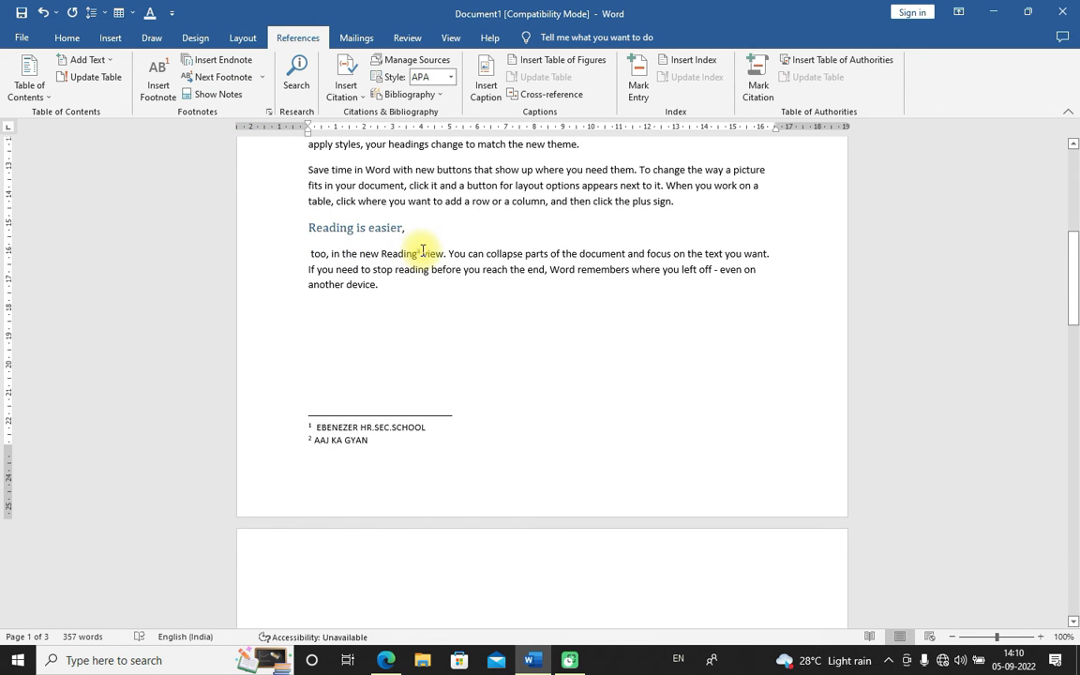
mouse_move(424, 248)
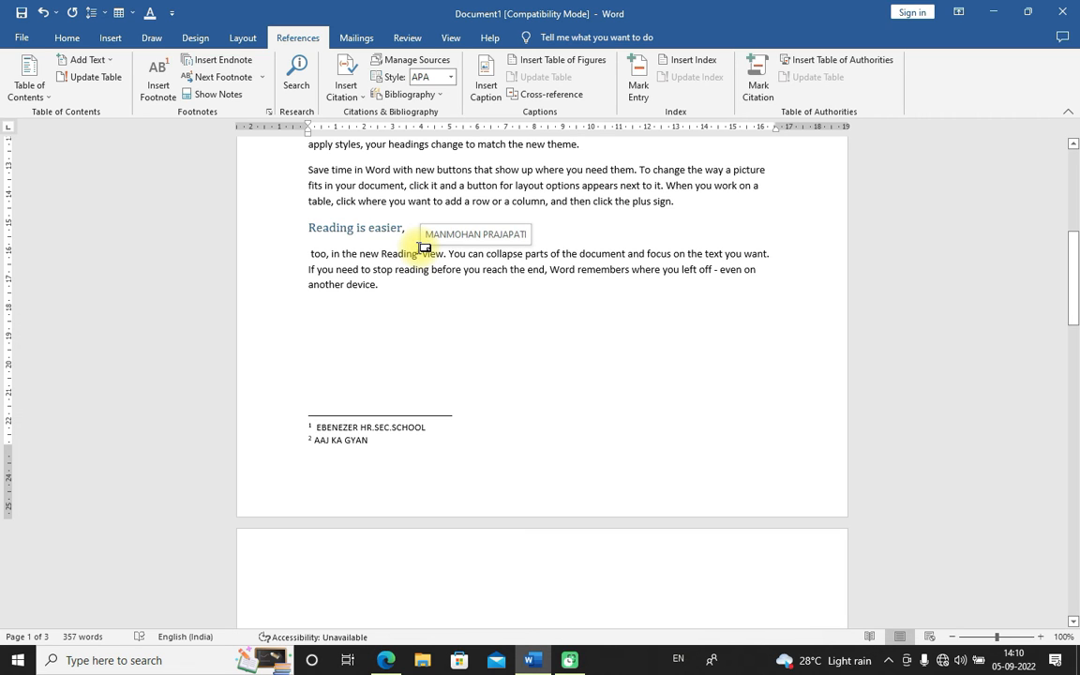
left_click(261, 77)
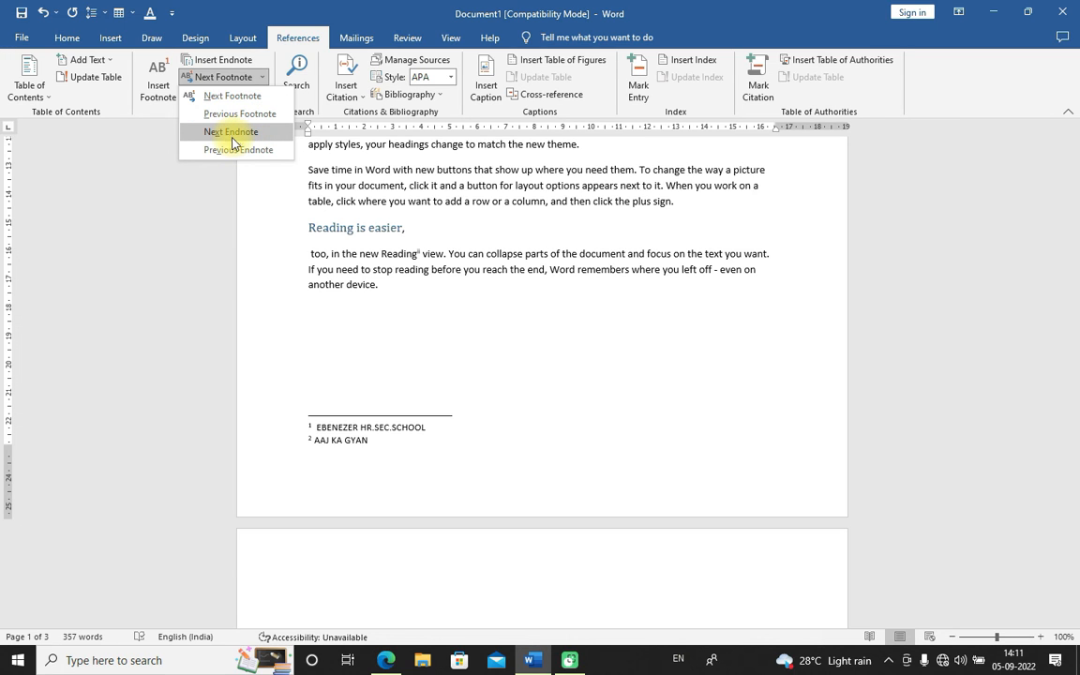
left_click(251, 153)
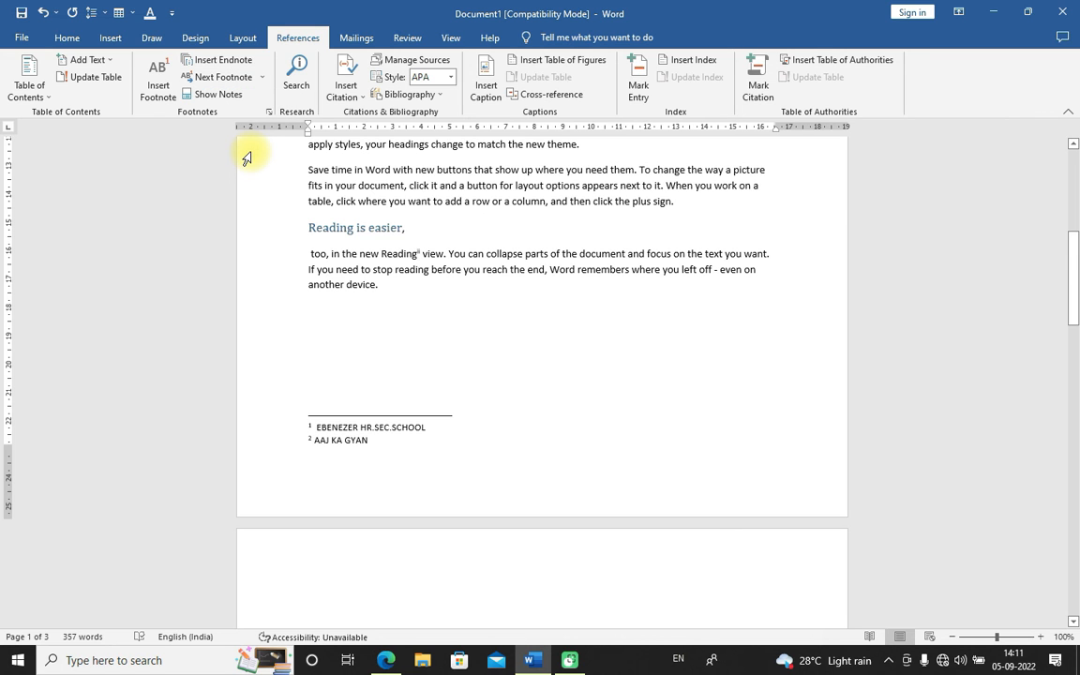
left_click(262, 77)
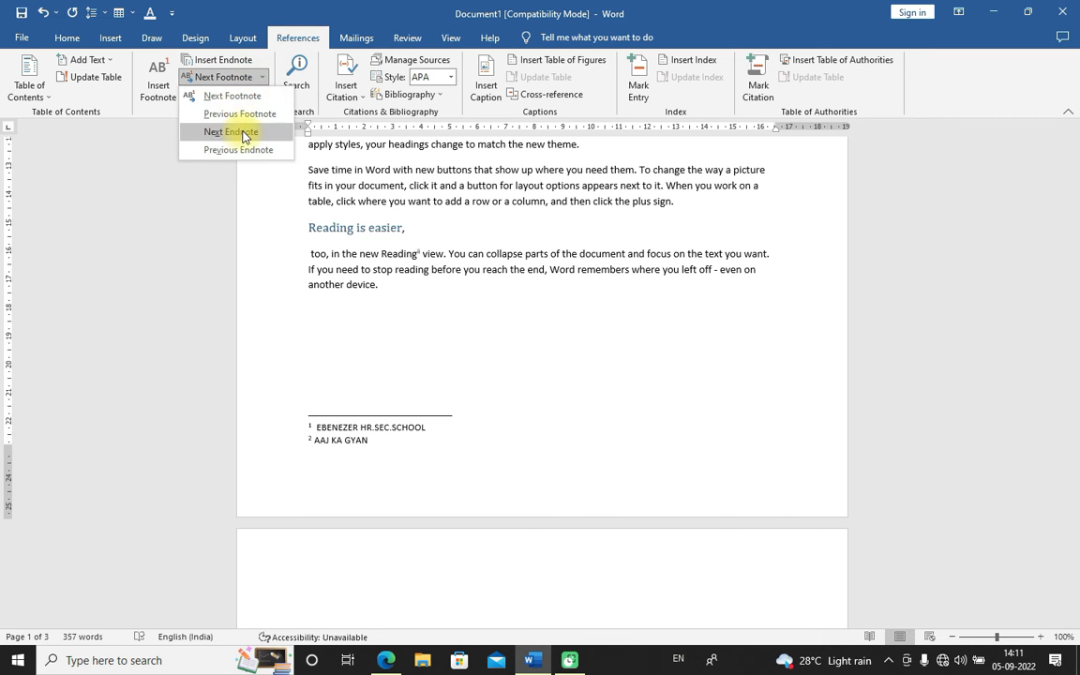
left_click(231, 132)
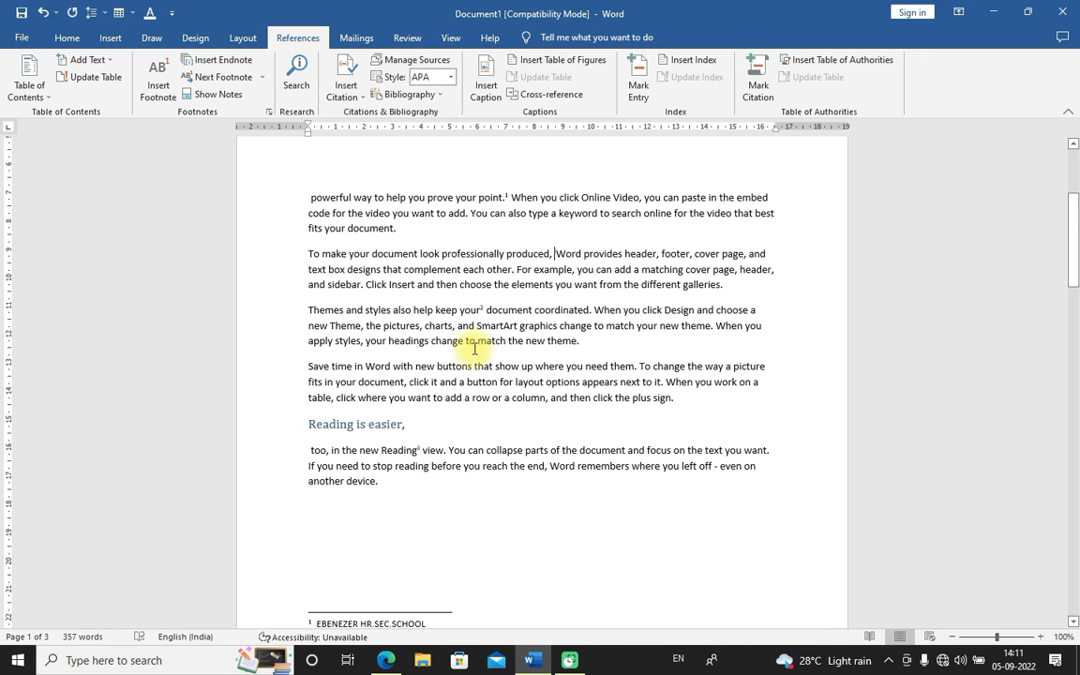
Open the footnote area with Show Notes, then toggle back to the footnote reference in the body text
mouse_move(561, 253)
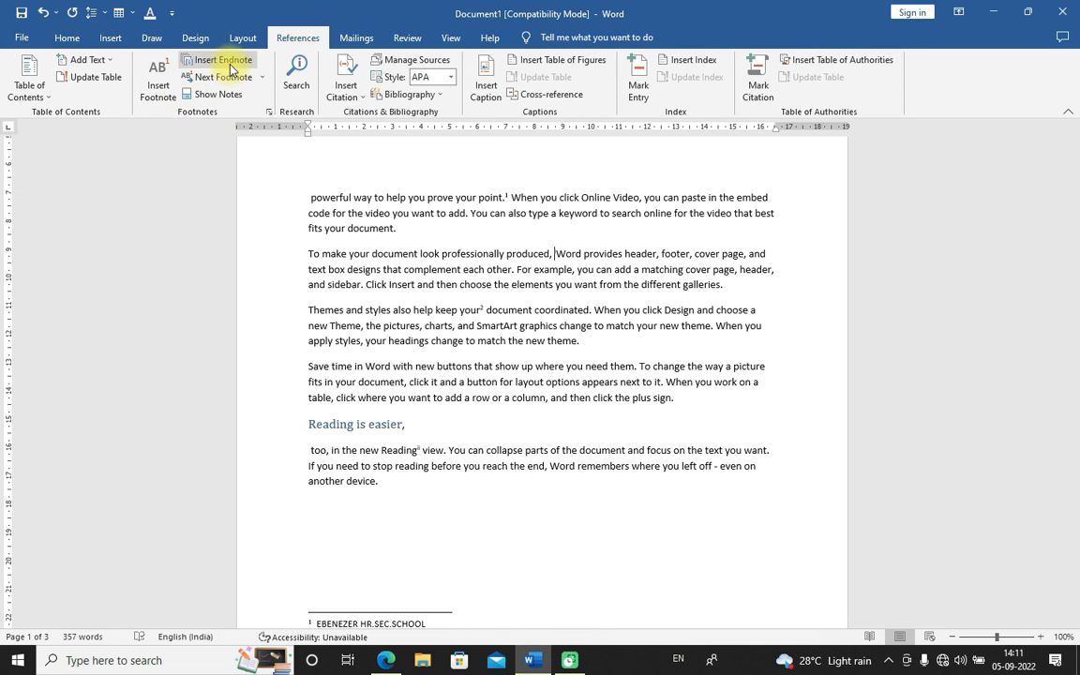
left_click(236, 96)
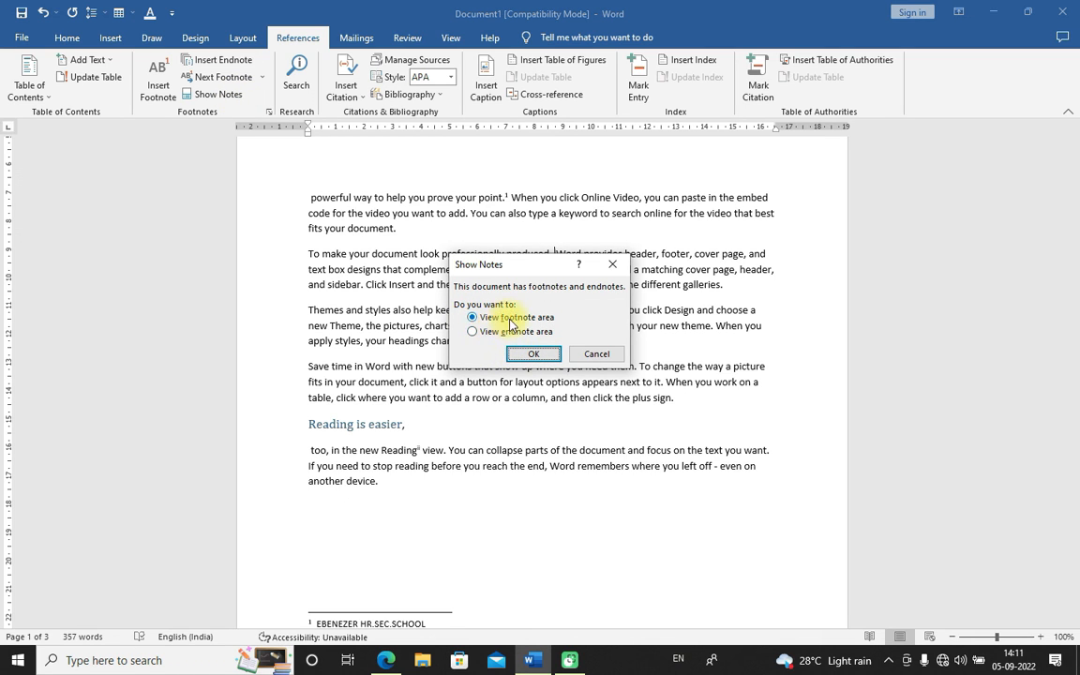
left_click(533, 354)
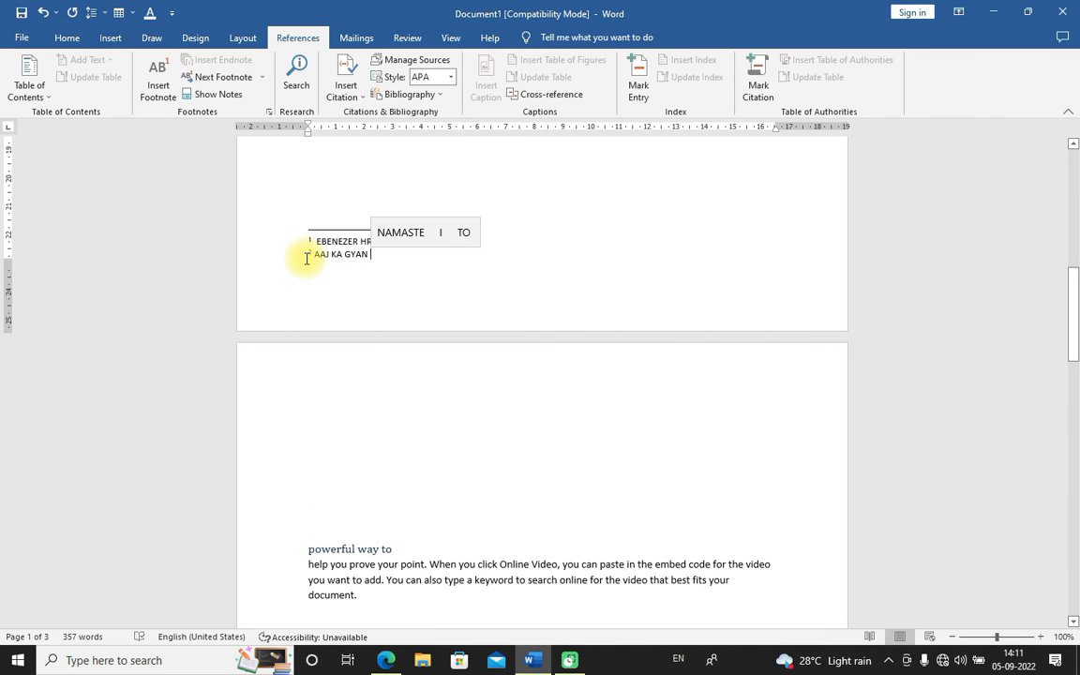
left_click(218, 94)
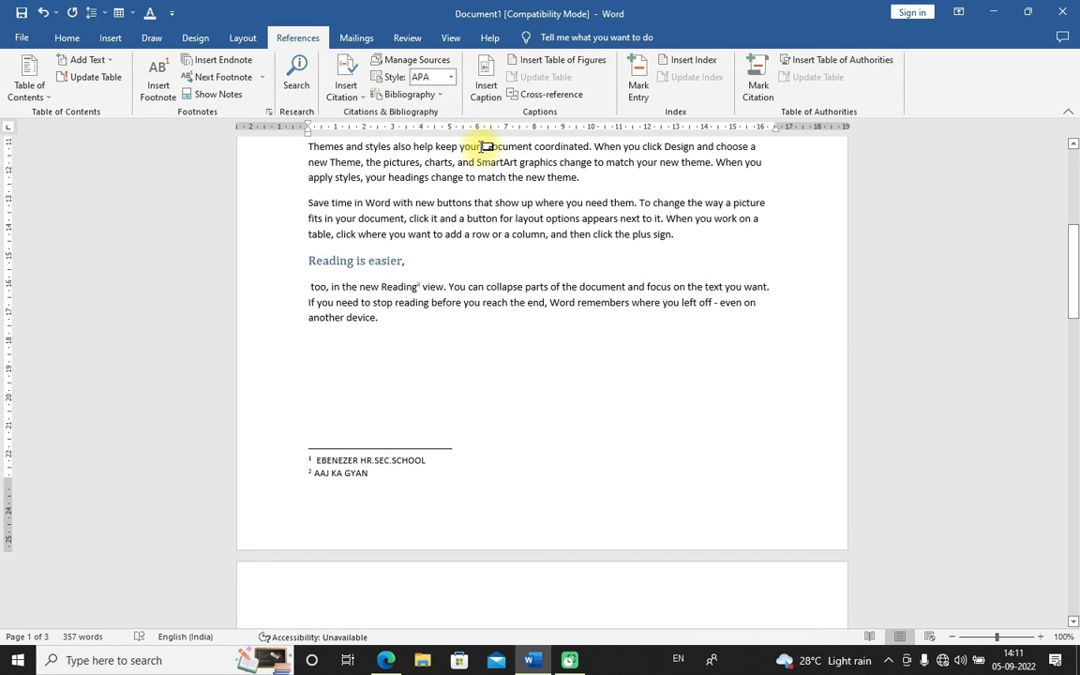
Select the second footnote's text and switch to the endnote area with Show Notes
left_click(305, 475)
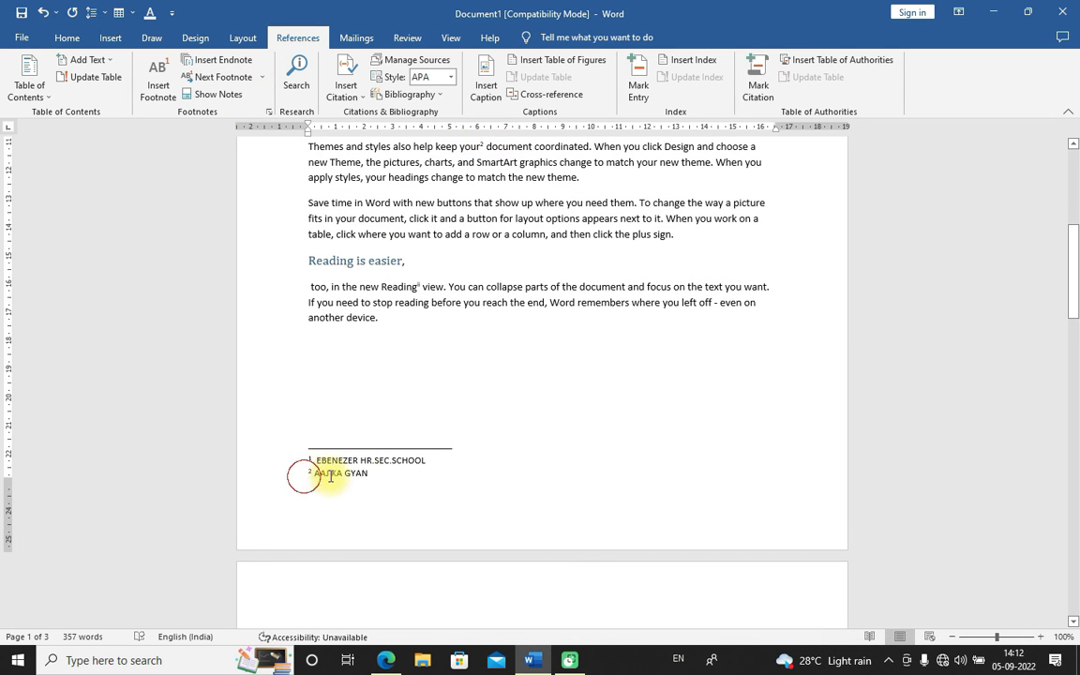
left_click_drag(330, 476, 385, 474)
left_click(236, 93)
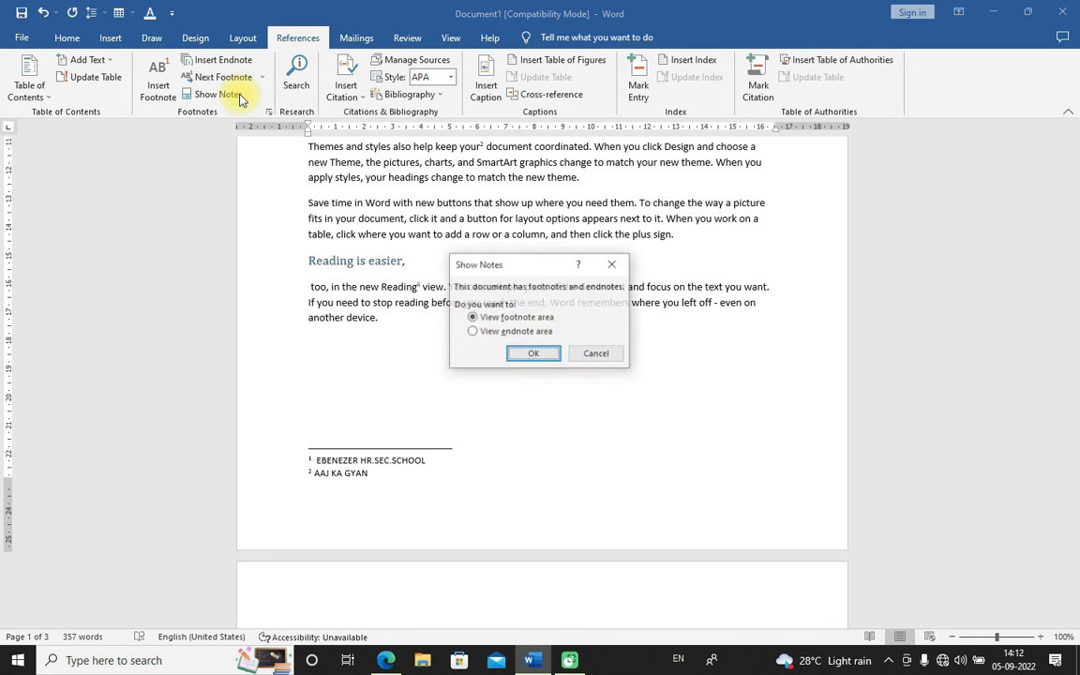
left_click(515, 331)
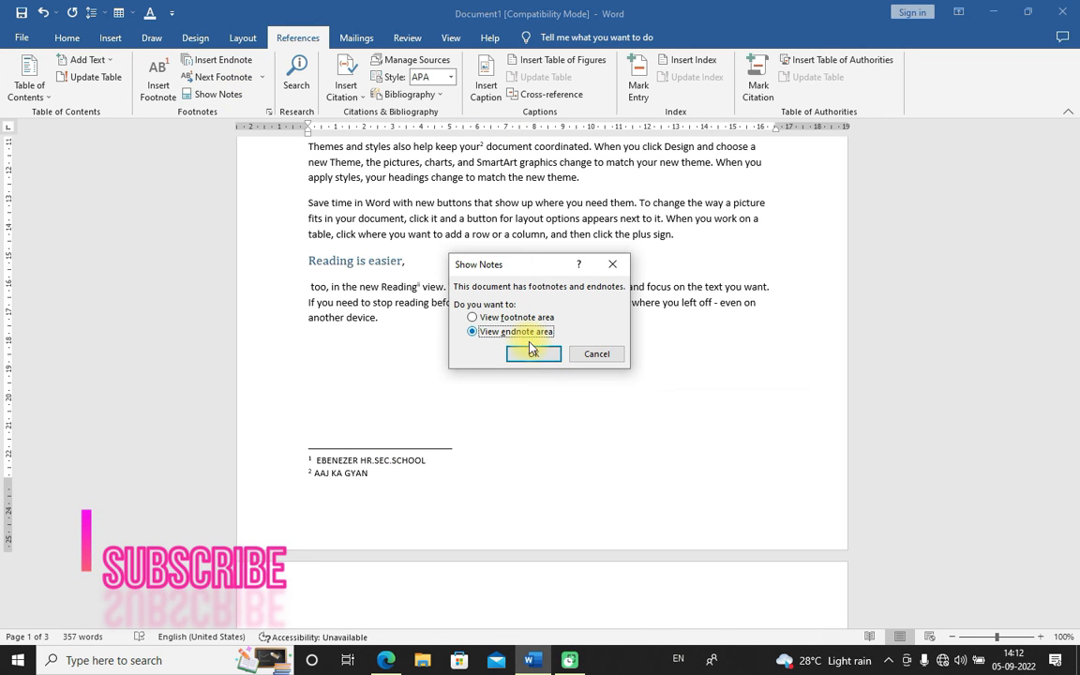
left_click(533, 352)
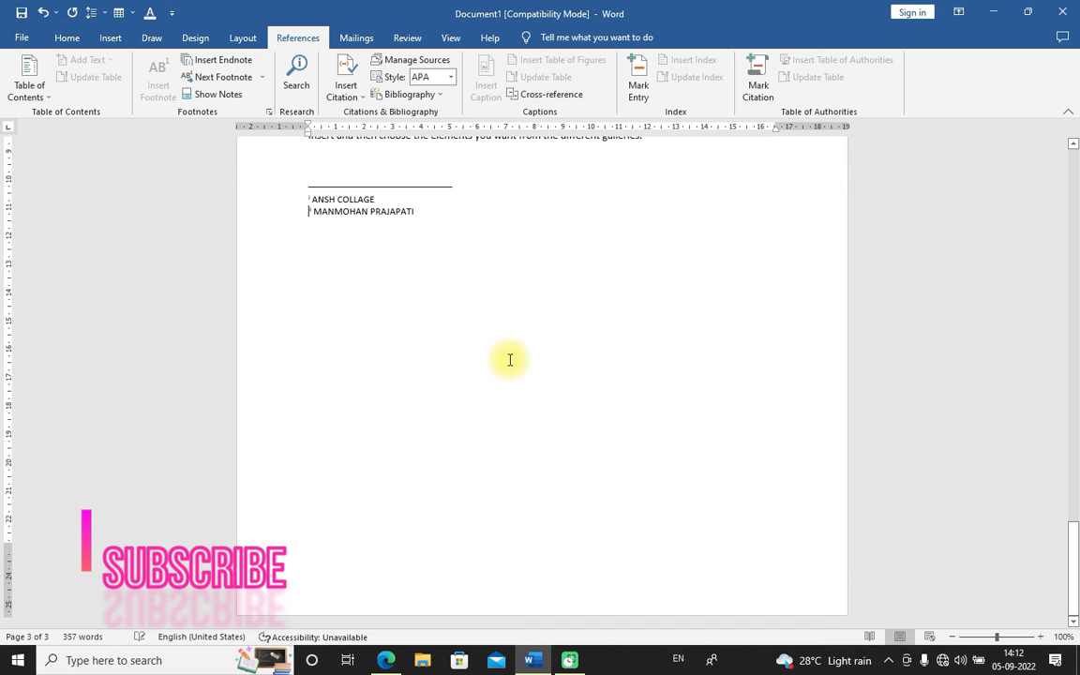
Select the second endnote's text and return to its reference mark after "Reading" with Show Notes
left_click_drag(307, 211, 417, 216)
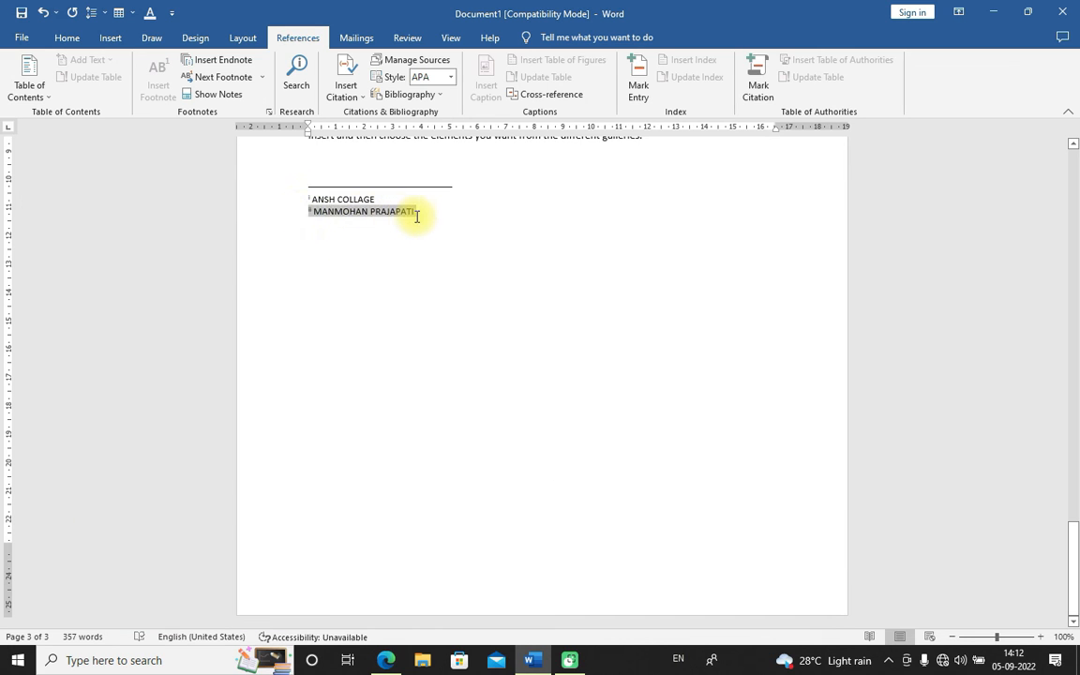
left_click(230, 94)
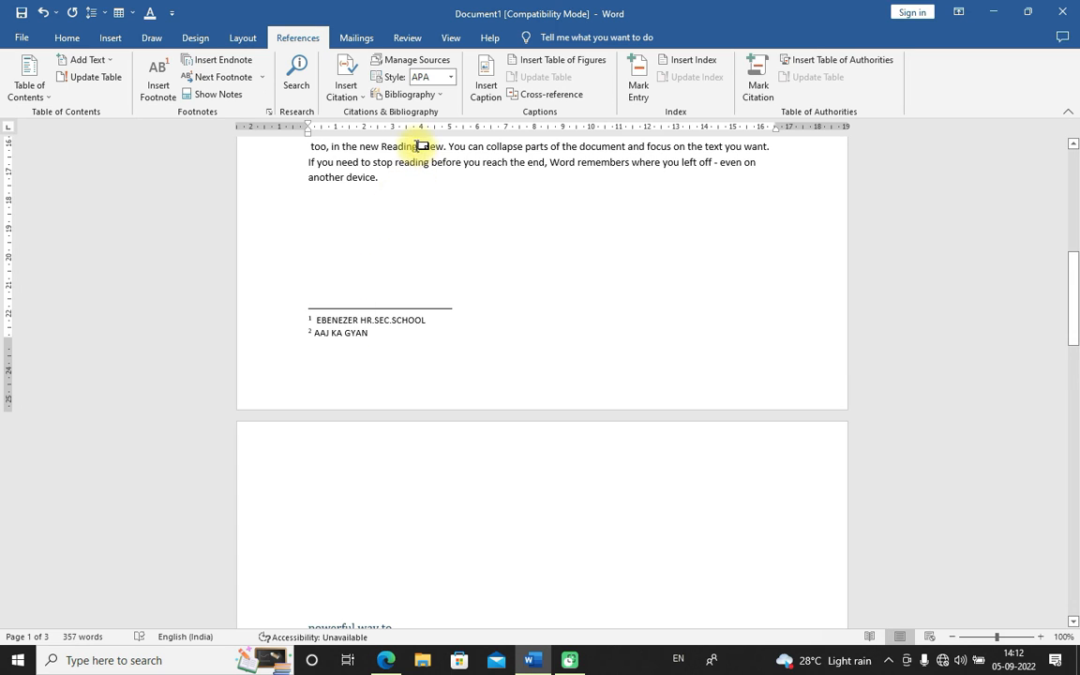
mouse_move(418, 147)
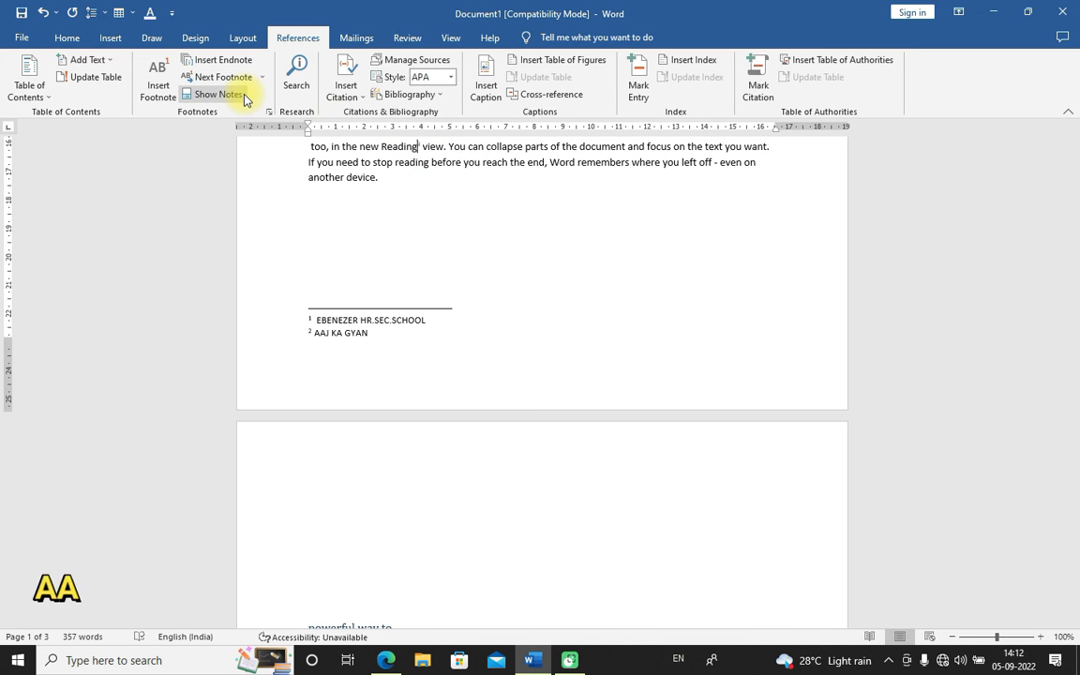
Select both footnote entries and jump back to their reference in the body text with Show Notes
left_click_drag(316, 322, 424, 341)
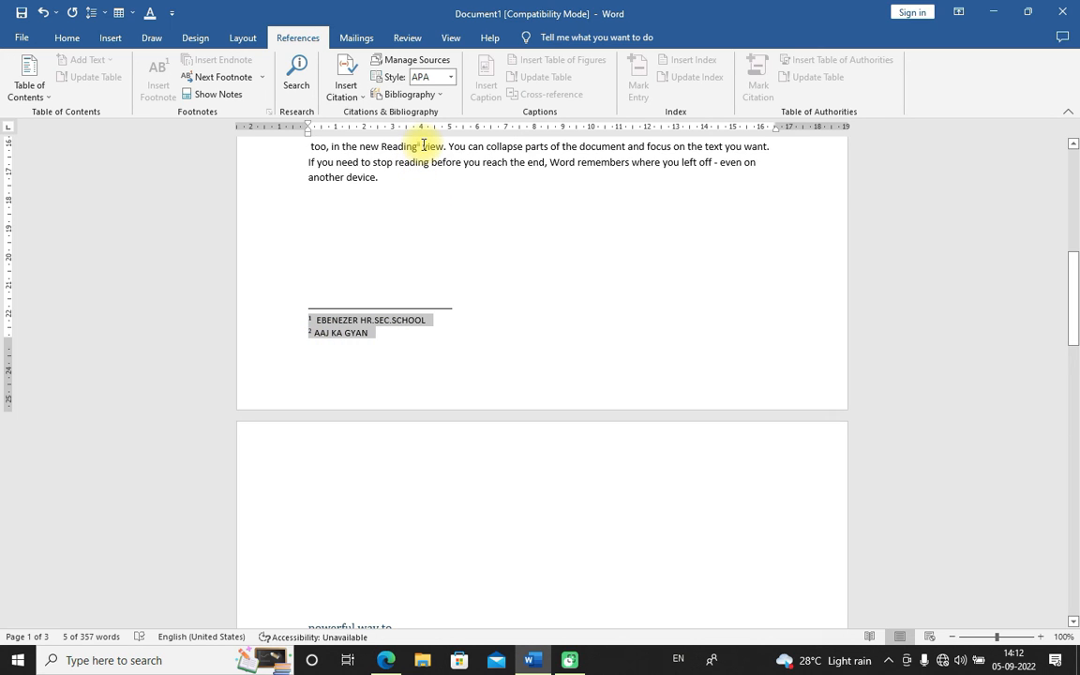
left_click(531, 368)
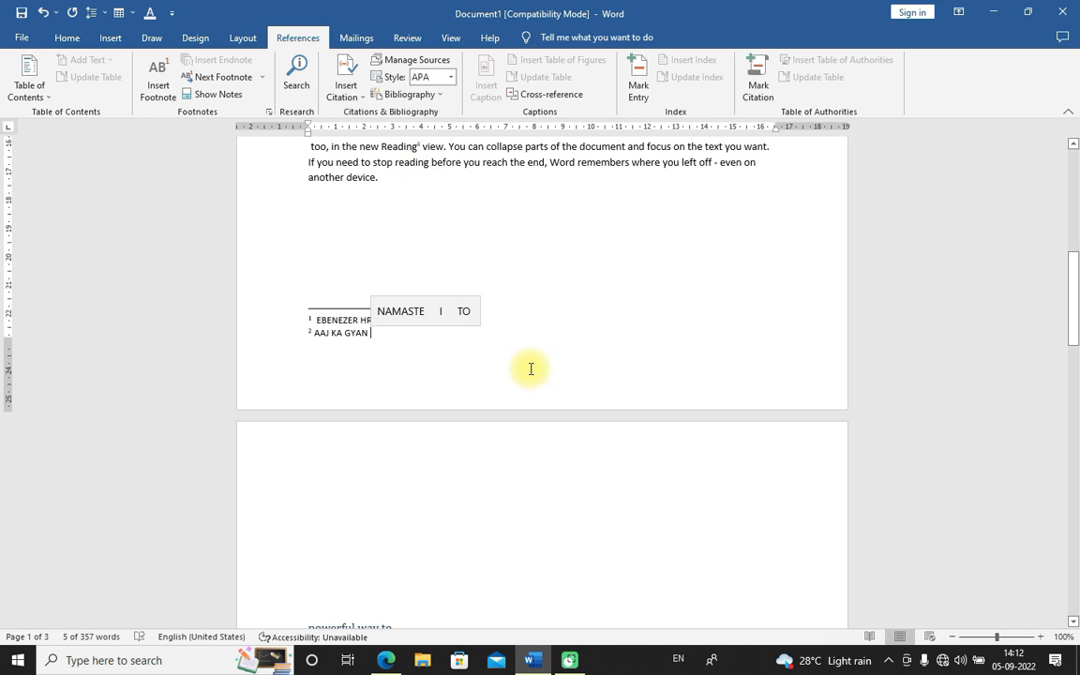
left_click(240, 112)
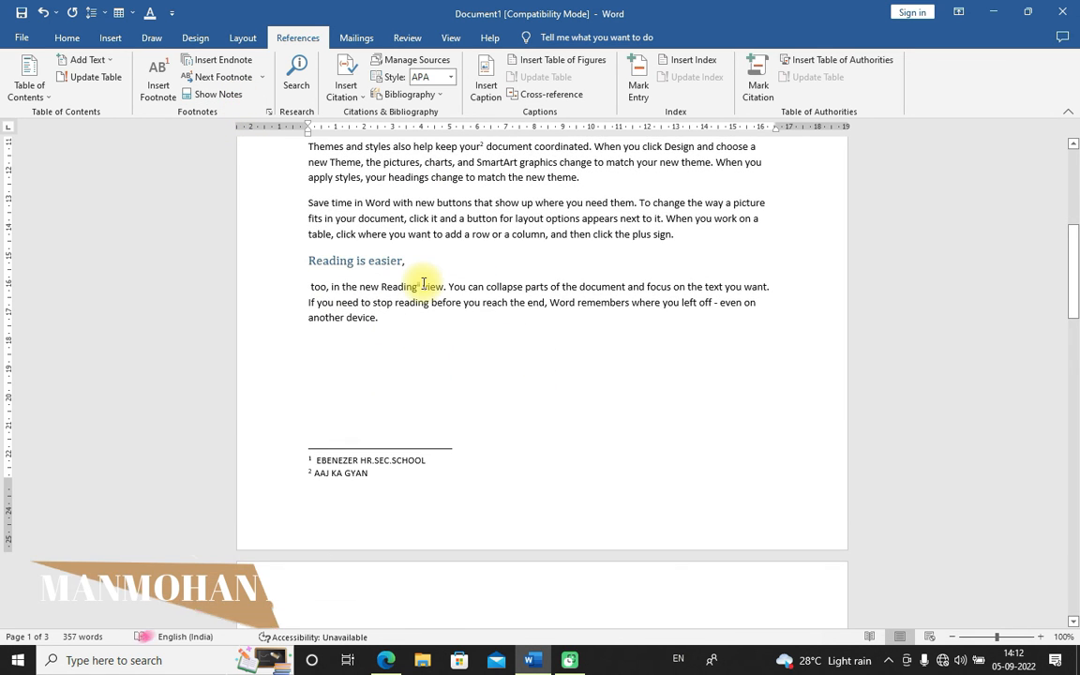